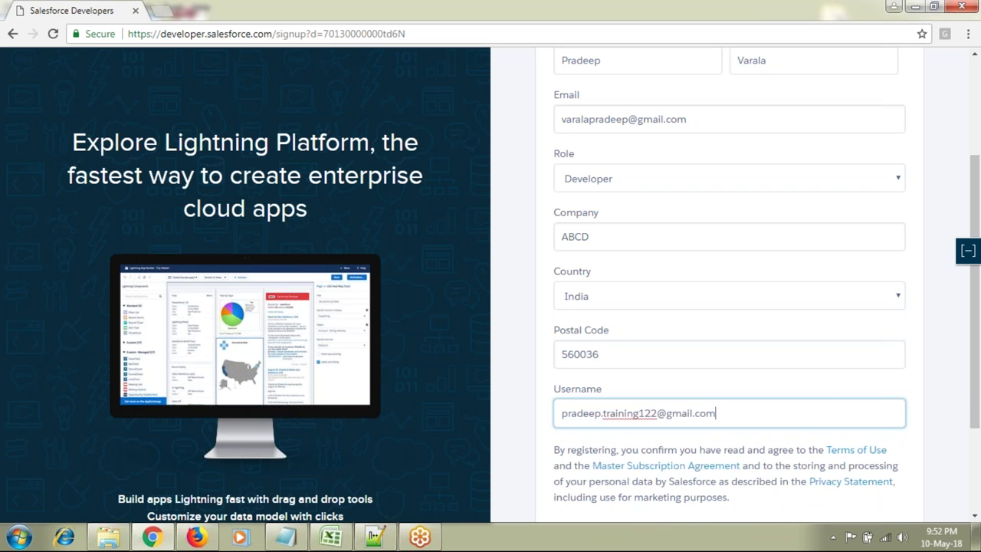
# Step: Submit the Salesforce Developers sign-up form, then open a new browser tab
pyautogui.scroll(-1, 979, 362)
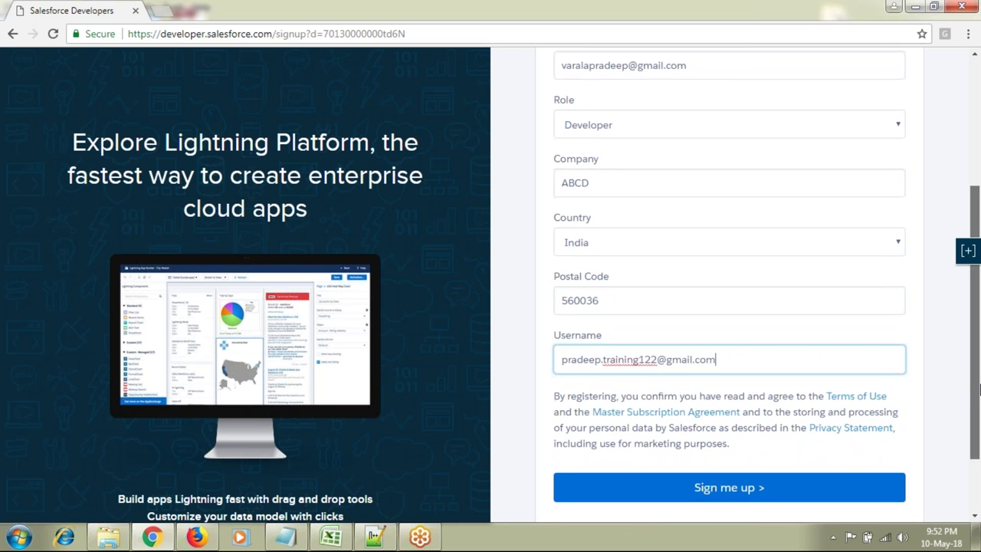
pyautogui.moveTo(979, 361); pyautogui.dragTo(979, 402)
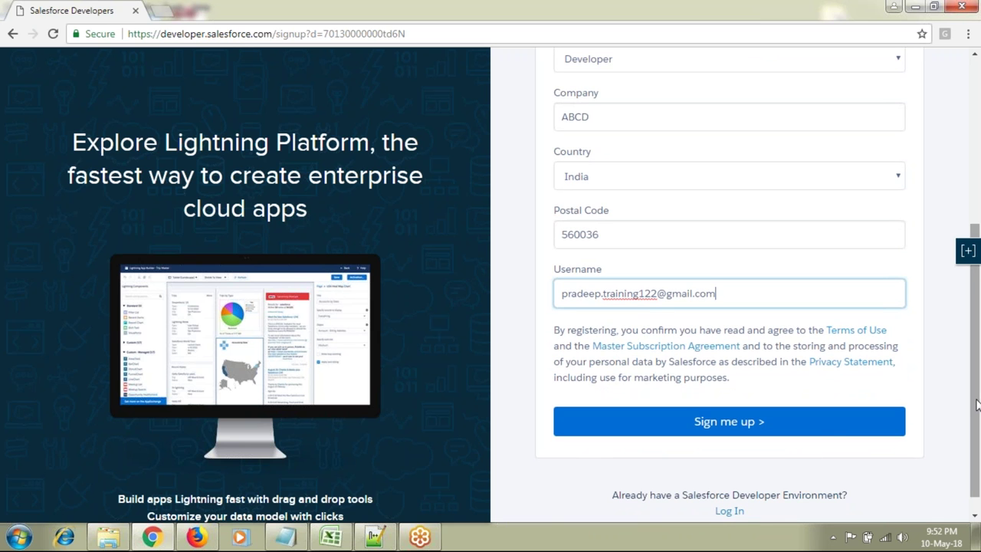
pyautogui.click(754, 432)
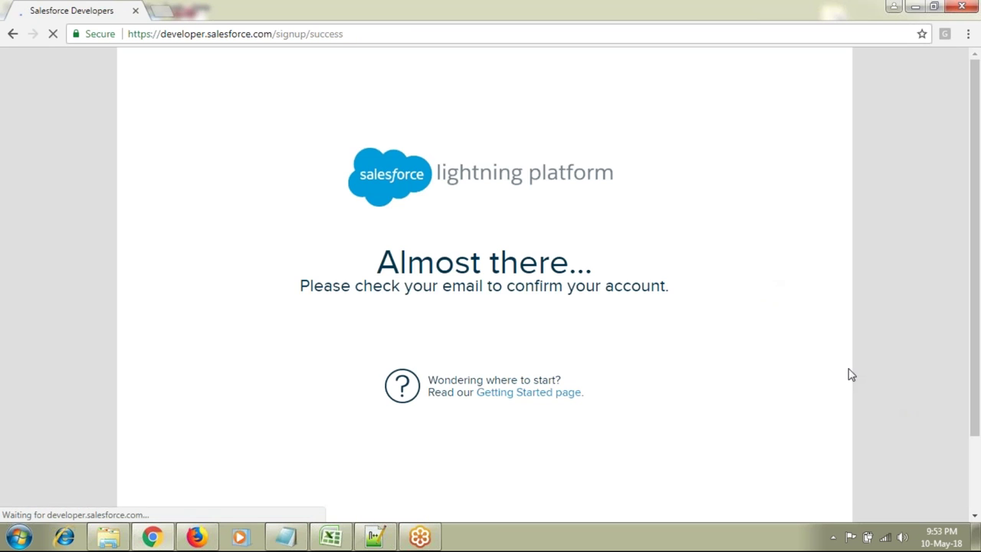
pyautogui.moveTo(197, 536)
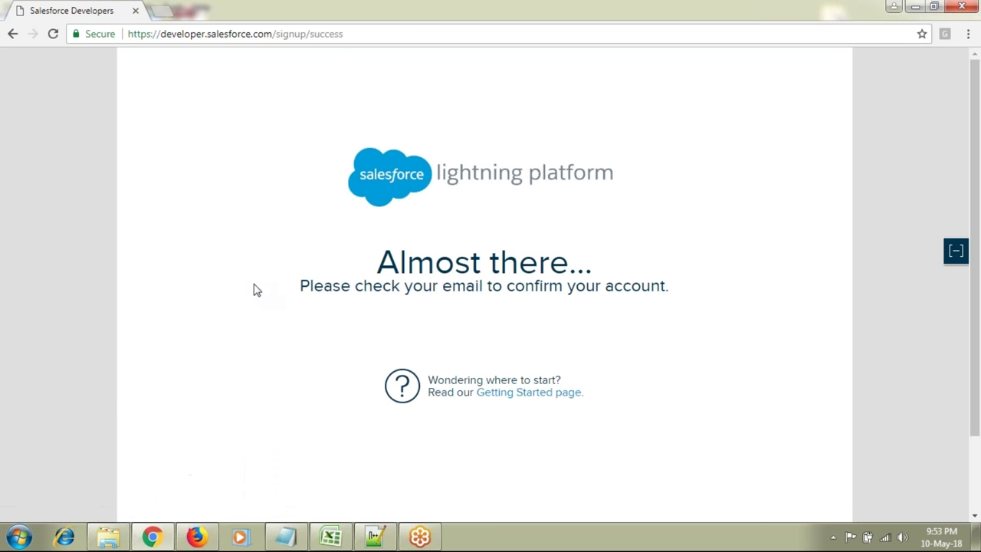
pyautogui.click(163, 17)
# Step: In Gmail, open the 'Welcome to Salesforce: Verify your account' email and follow Verify Account
pyautogui.click(197, 536)
pyautogui.click(34, 203)
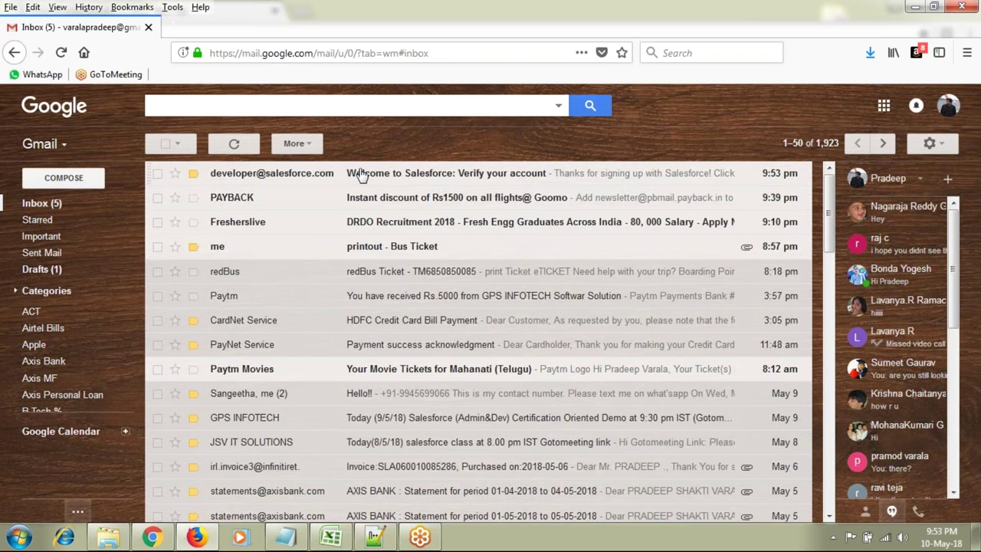
pyautogui.click(436, 173)
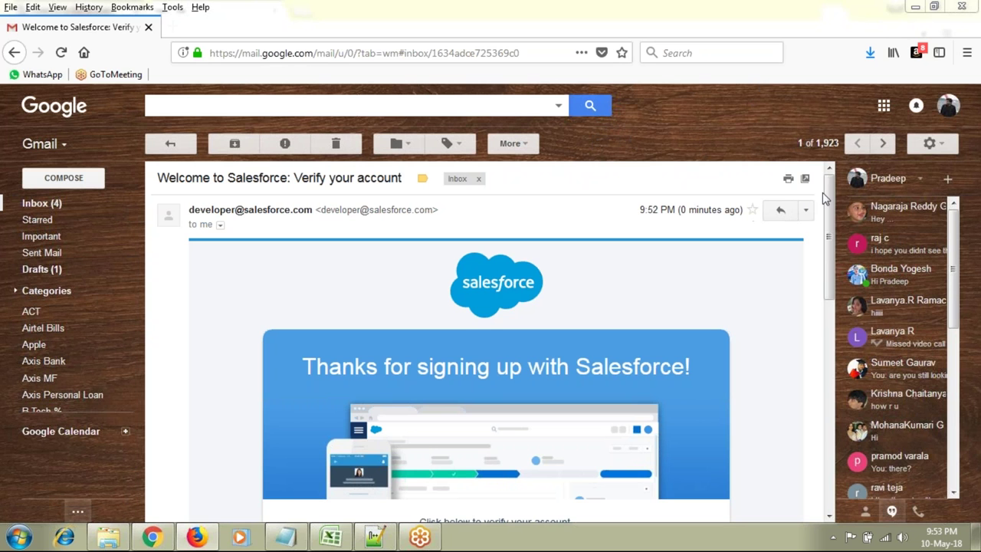
pyautogui.moveTo(824, 194); pyautogui.dragTo(827, 263)
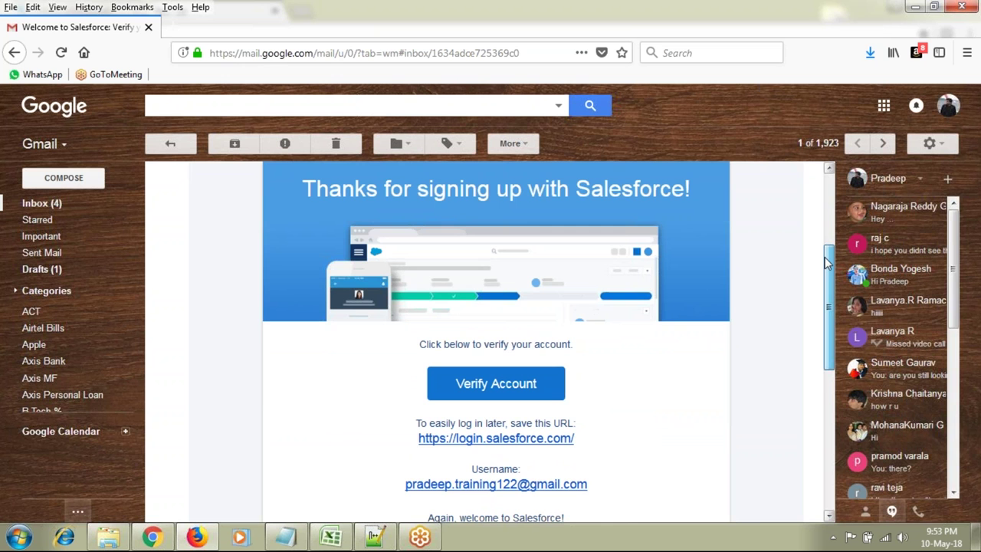
pyautogui.moveTo(826, 263); pyautogui.dragTo(828, 293)
pyautogui.click(500, 305)
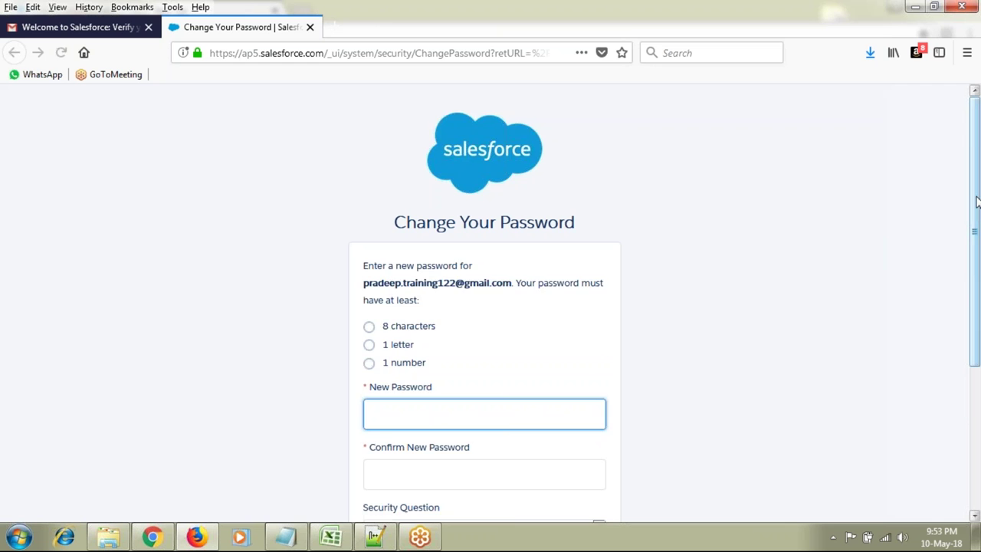
# Step: Enter and confirm a new account password, answer the security question, and submit without saving the password
pyautogui.scroll(-2, 977, 200)
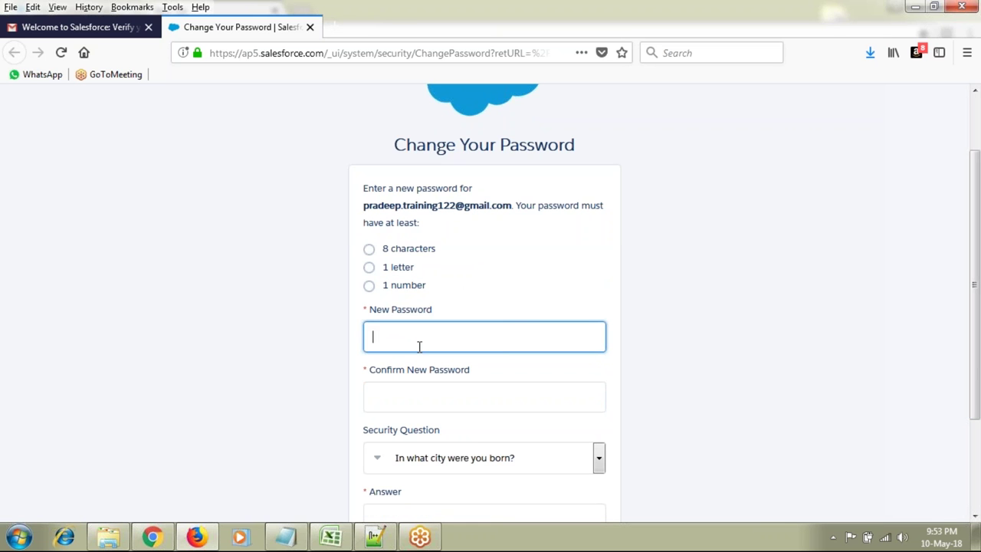
pyautogui.write('•••••••••••')
pyautogui.press('Tab')
pyautogui.write('•')
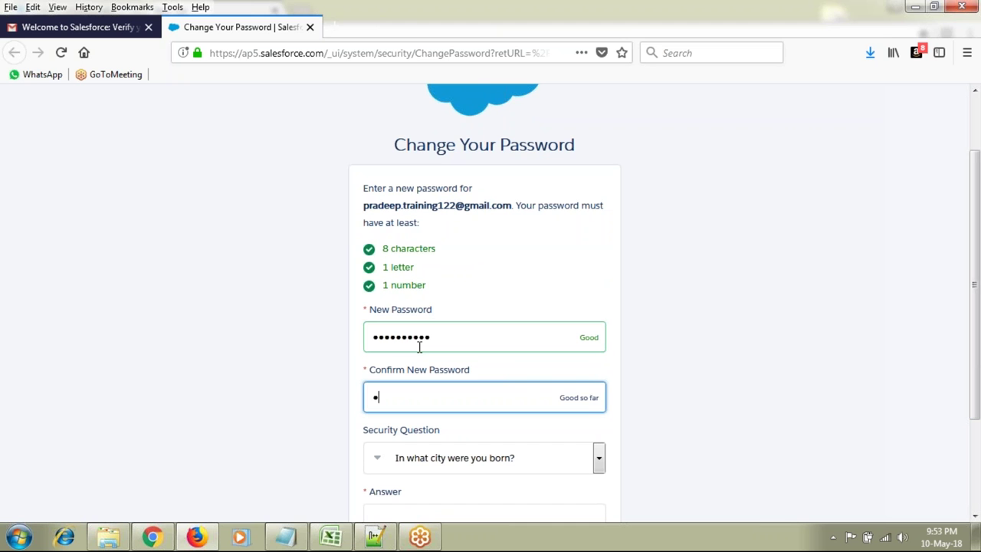
pyautogui.write('•••••••••')
pyautogui.scroll(-1, 978, 325)
pyautogui.scroll(-1, 977, 325)
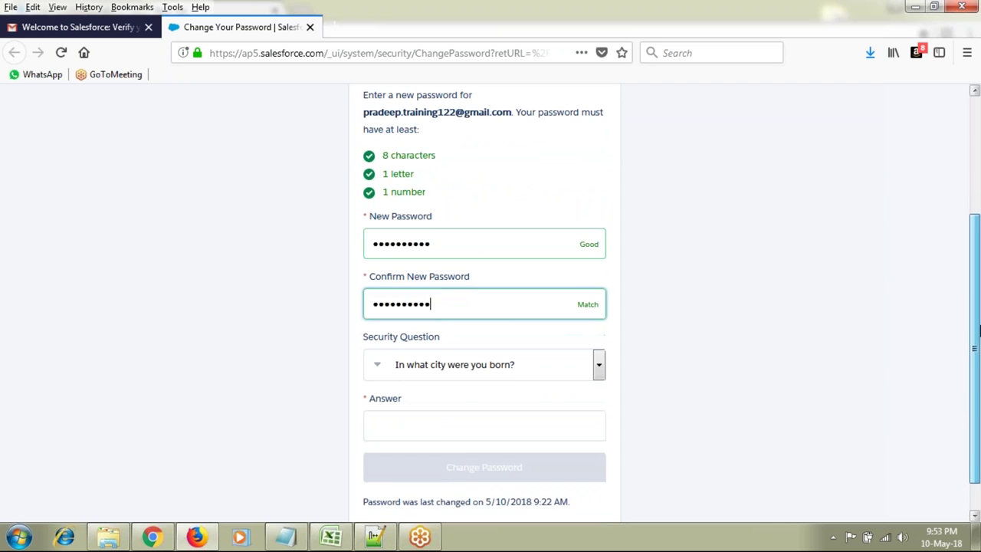
pyautogui.click(471, 410)
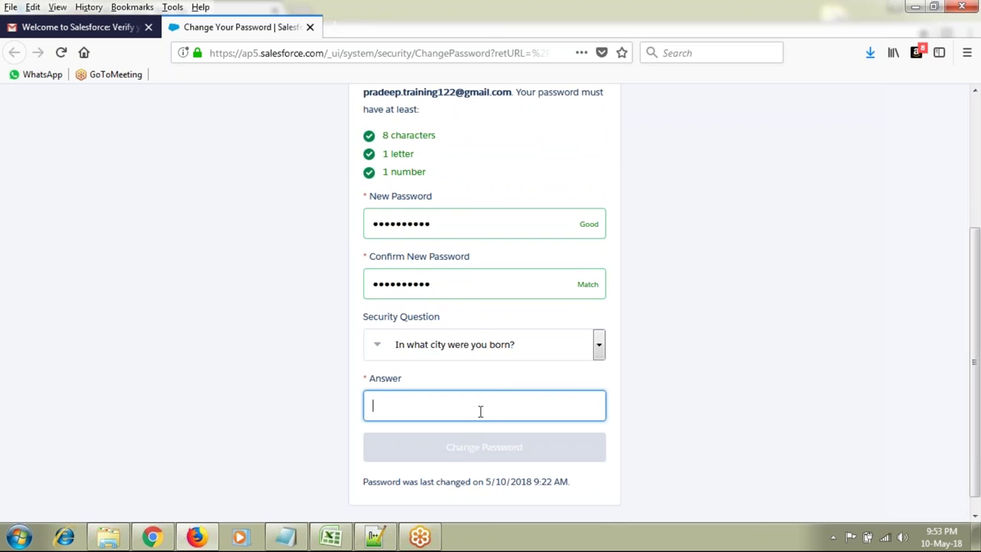
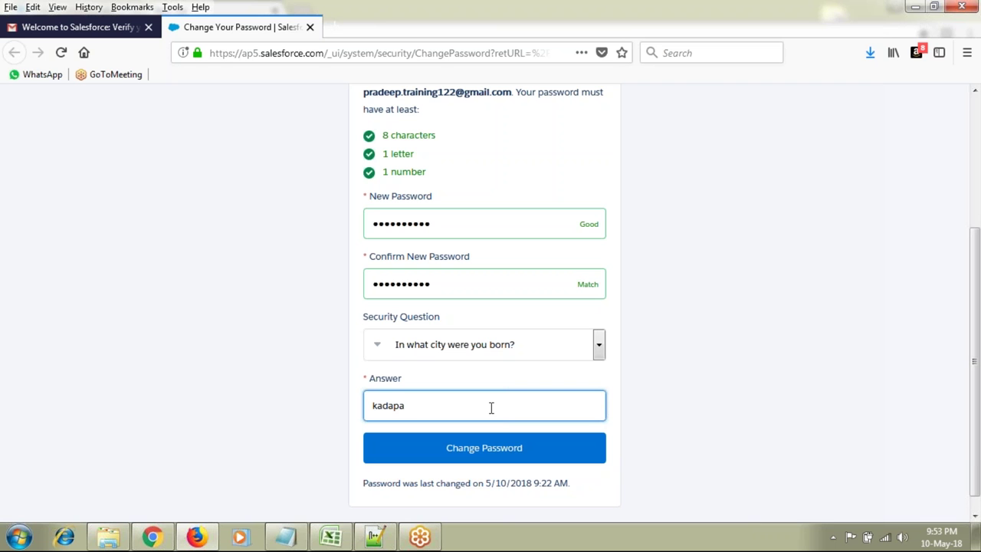
pyautogui.click(506, 448)
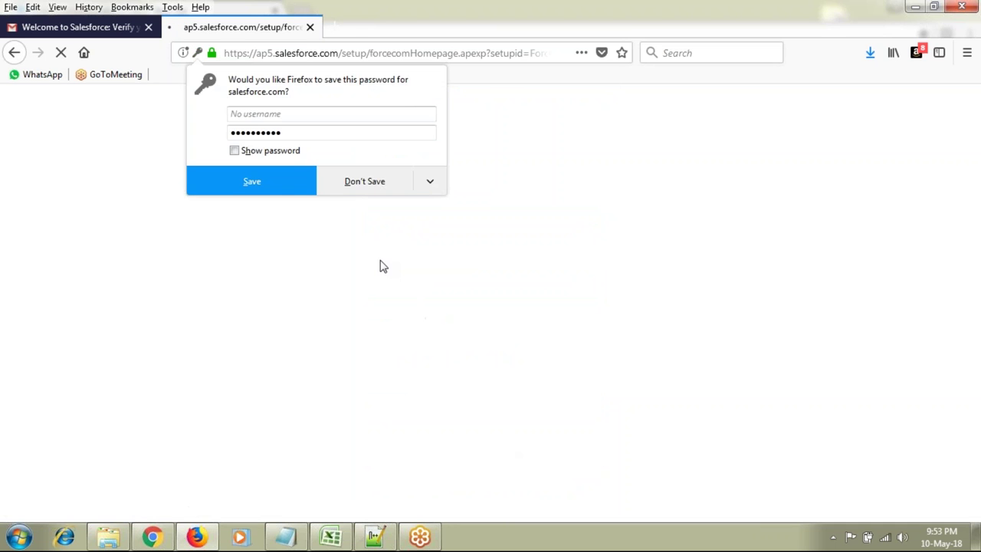
pyautogui.click(349, 181)
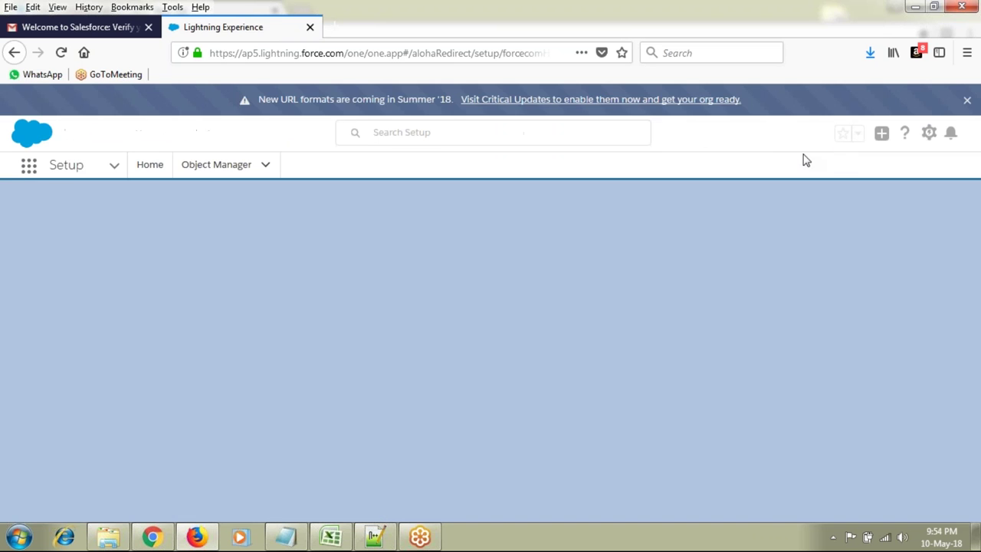
# Step: Dismiss the URL formats notice and switch Salesforce to Salesforce Classic
pyautogui.click(967, 100)
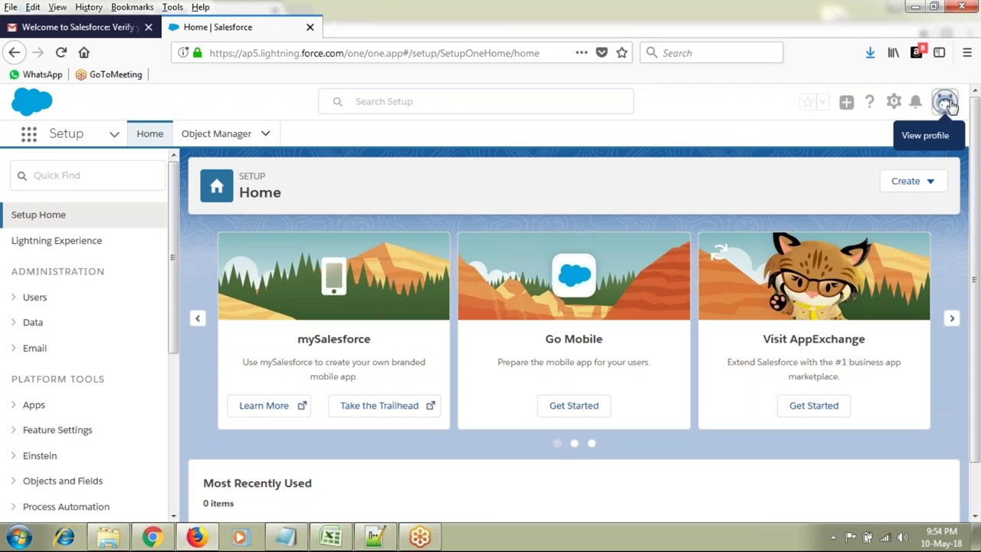
pyautogui.click(945, 102)
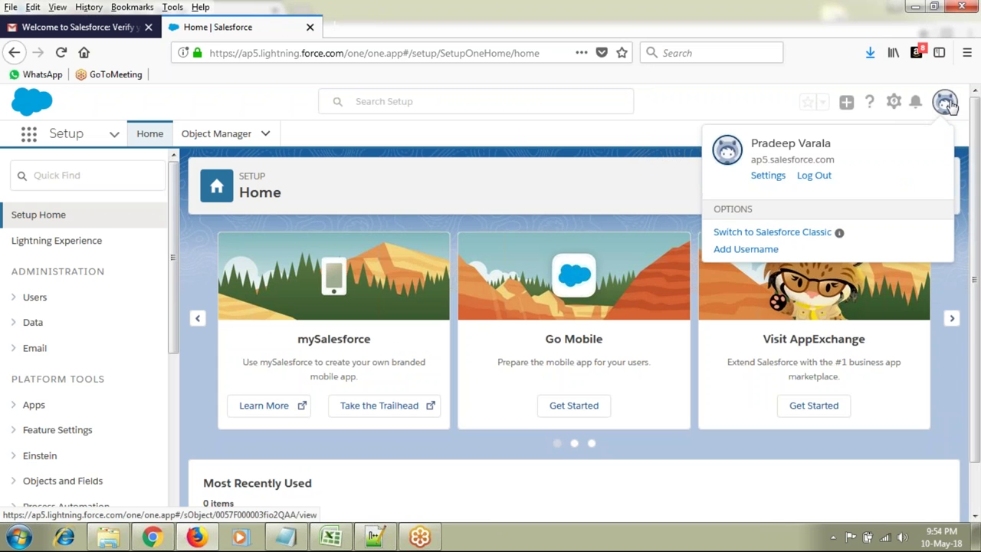
pyautogui.click(765, 233)
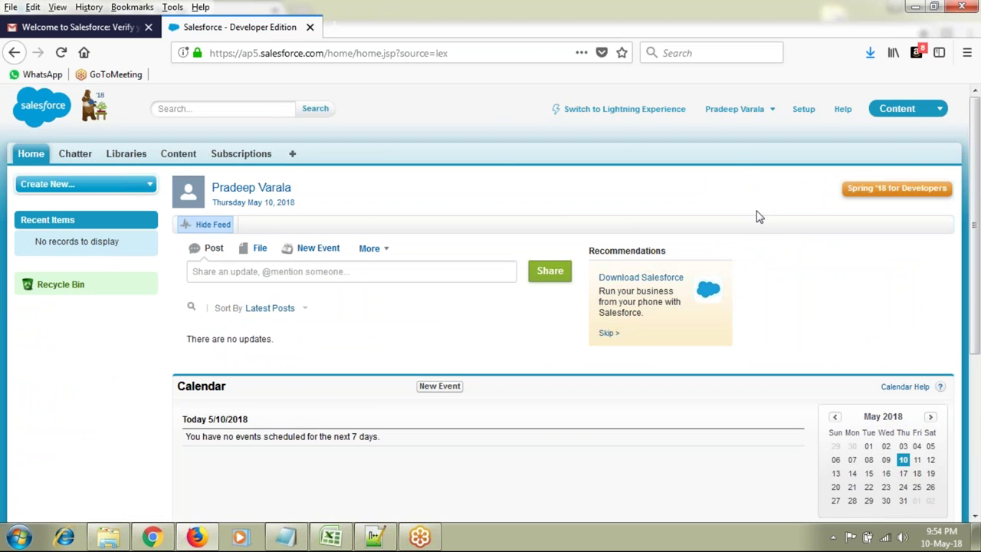
pyautogui.click(478, 53)
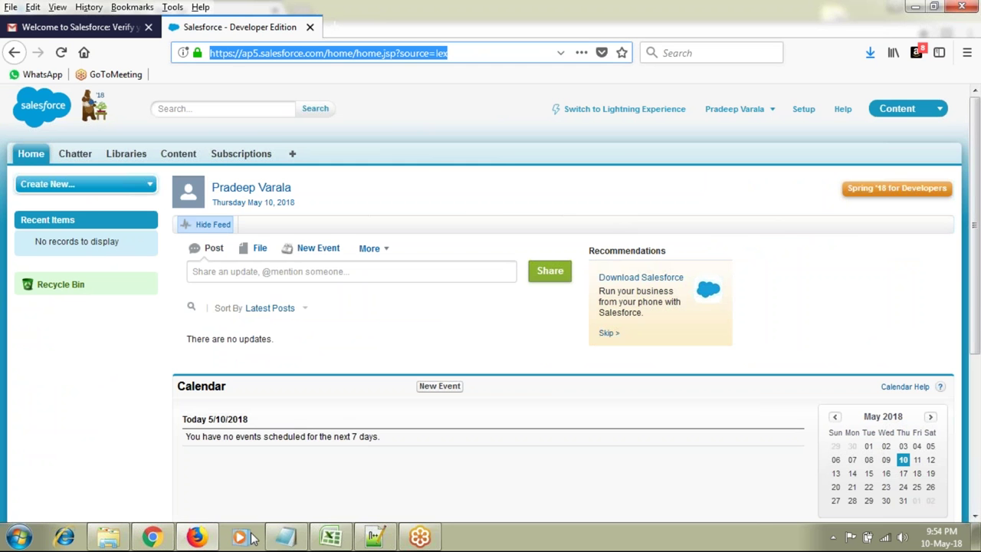
# Step: Launch a new Notepad window from the Start menu and close an unneeded program window
pyautogui.click(3, 543)
pyautogui.click(77, 173)
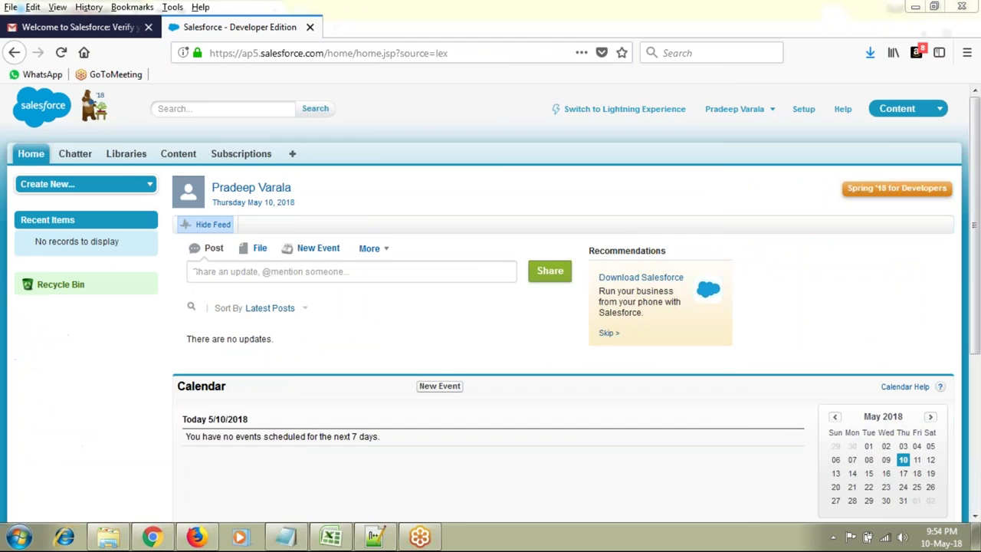
pyautogui.rightClick(375, 540)
pyautogui.click(383, 502)
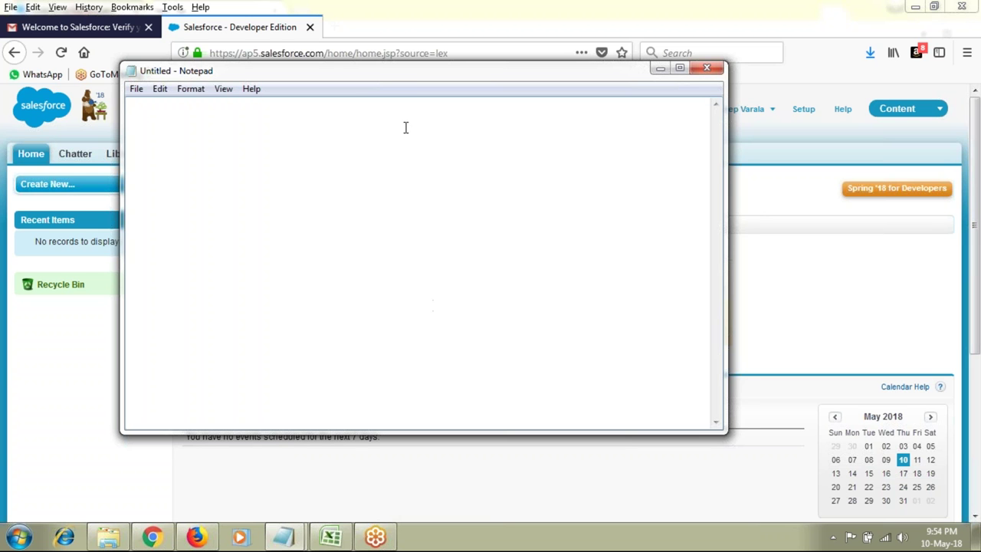
# Step: Reposition the blank Notepad windows and bring the Salesforce Classic Home page back to front
pyautogui.moveTo(412, 79); pyautogui.dragTo(458, 89)
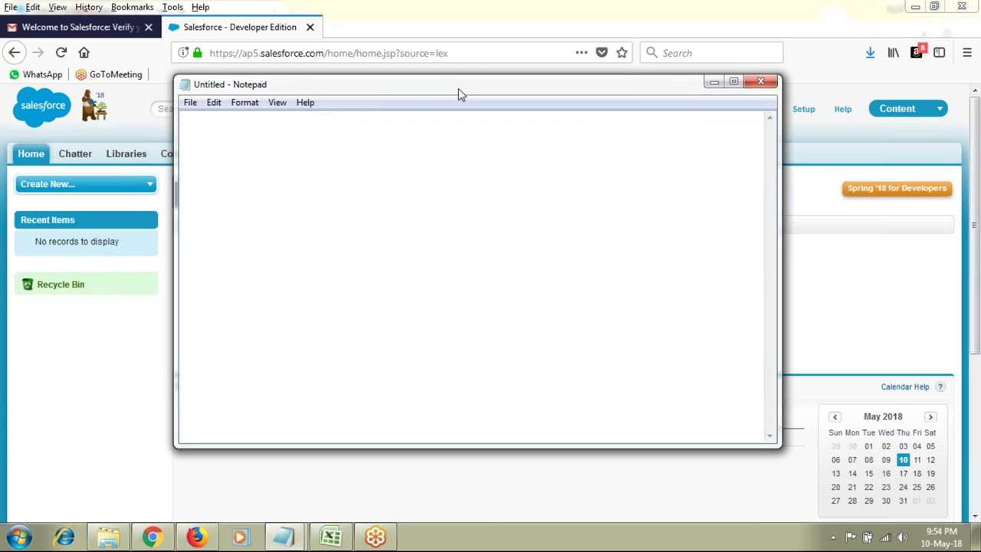
pyautogui.moveTo(458, 93); pyautogui.dragTo(465, 86)
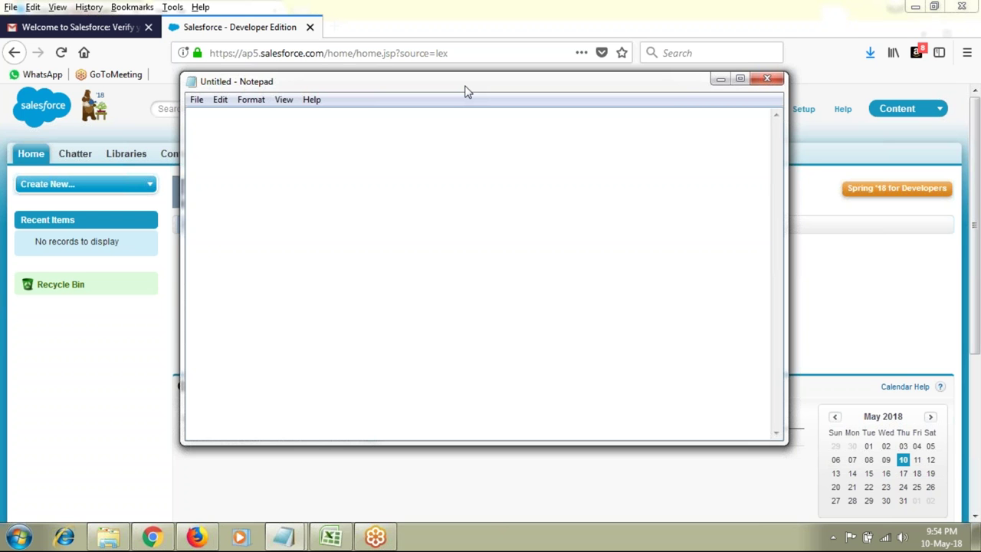
pyautogui.click(283, 536)
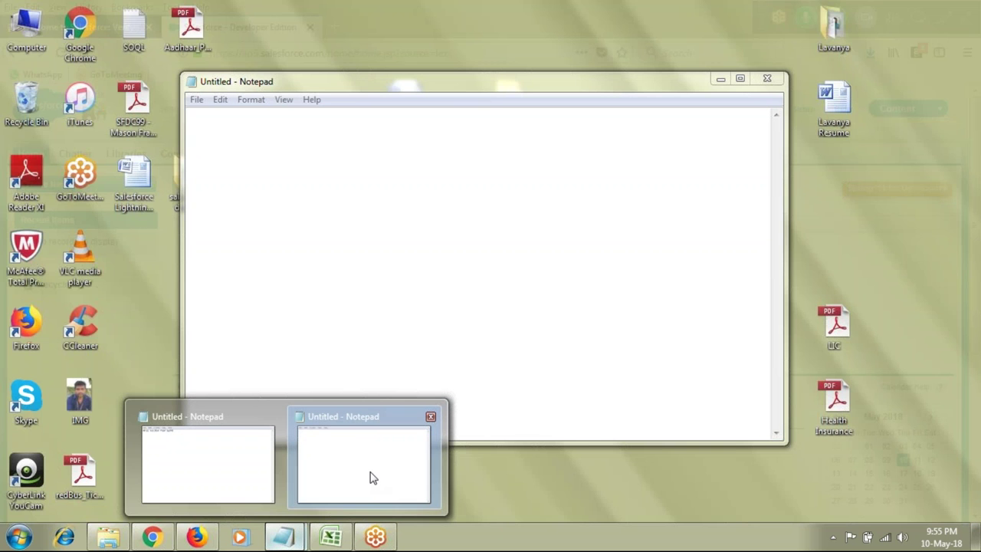
pyautogui.click(371, 475)
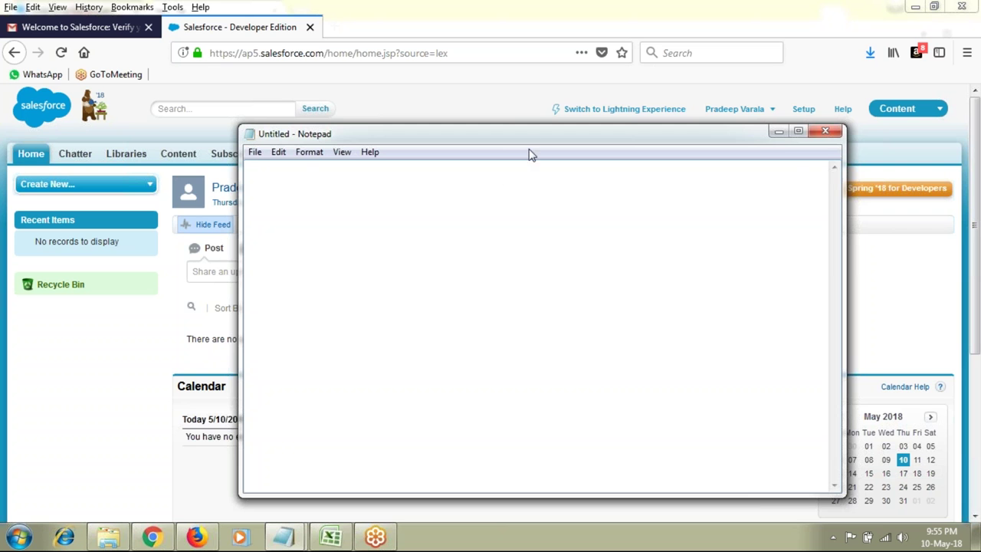
pyautogui.moveTo(536, 139); pyautogui.dragTo(483, 178)
pyautogui.click(483, 118)
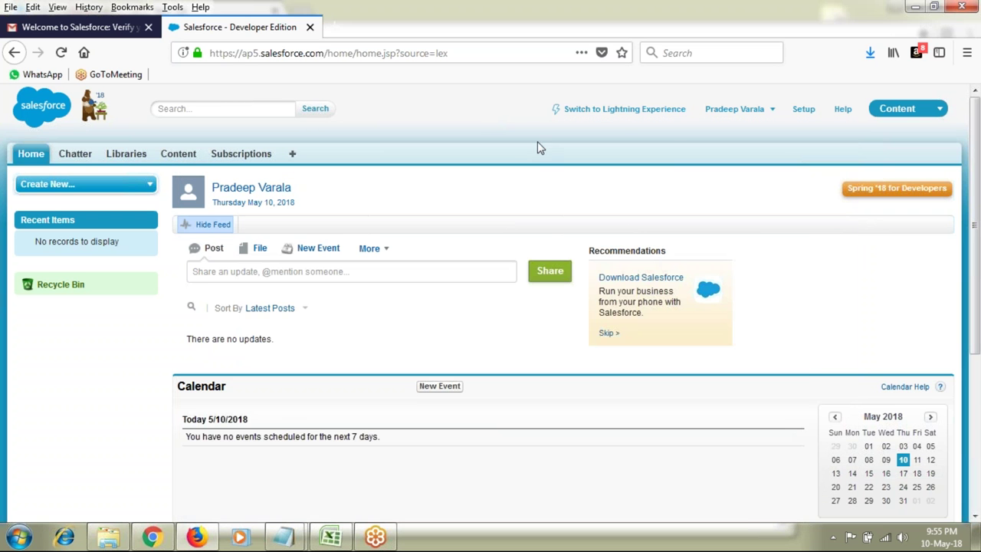
# Step: Bring the empty Untitled Notepad window in front of Salesforce and move it up-left
pyautogui.moveTo(978, 138)
pyautogui.mouseDown()
pyautogui.moveTo(978, 212)
pyautogui.moveTo(979, 125)
pyautogui.mouseUp()
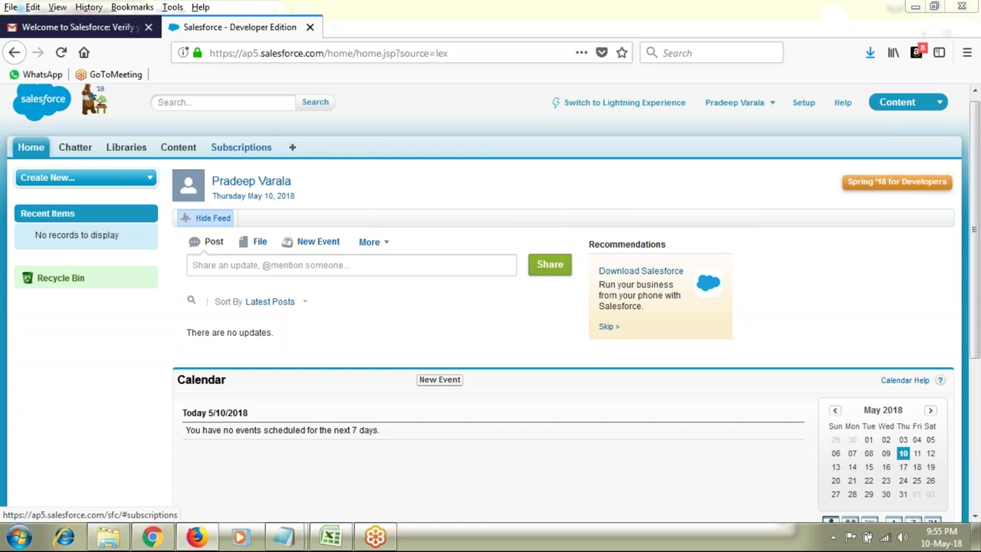
pyautogui.click(244, 101)
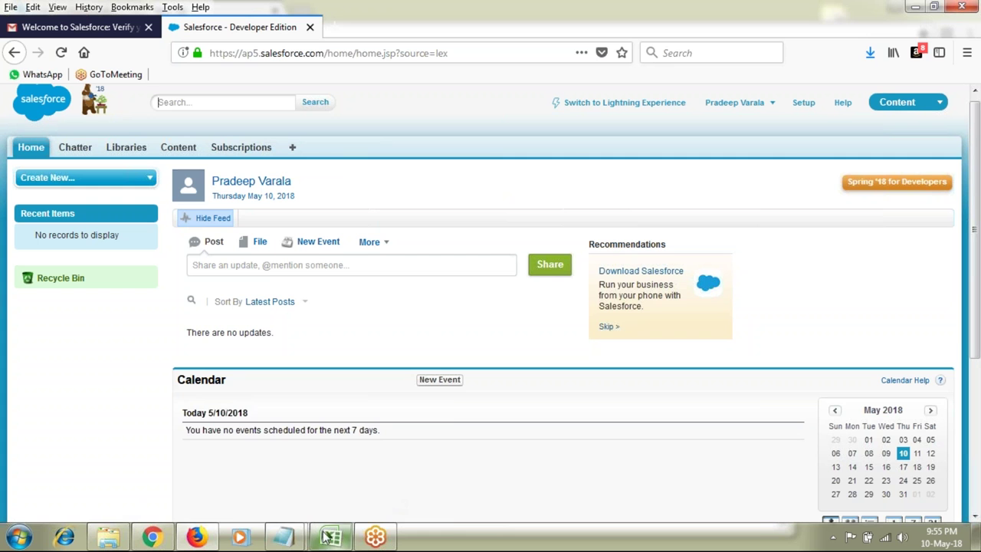
pyautogui.moveTo(287, 537)
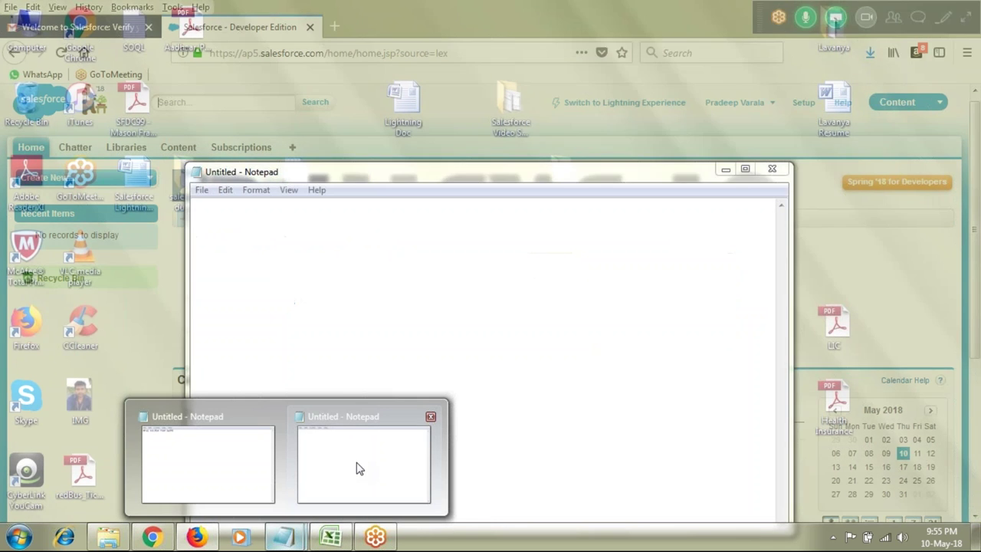
pyautogui.click(358, 467)
pyautogui.moveTo(519, 181); pyautogui.dragTo(402, 158)
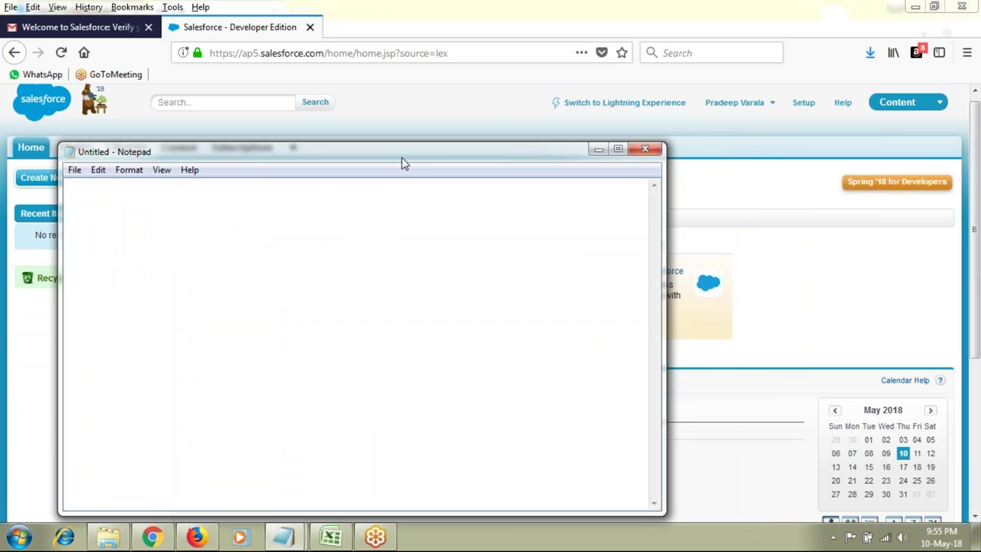
# Step: Bring Firefox forward so the empty Notepad drops behind the Salesforce Home page
pyautogui.click(900, 27)
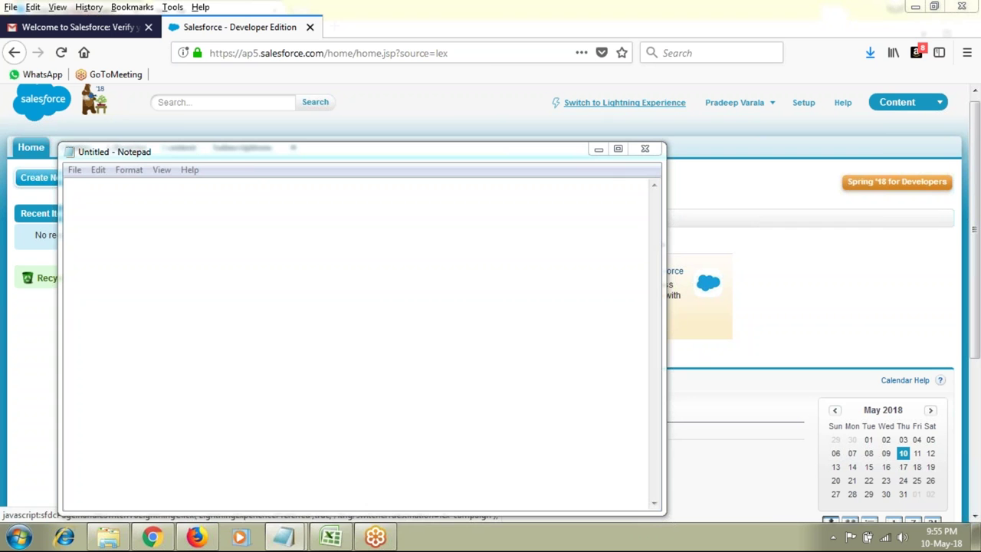
pyautogui.click(482, 50)
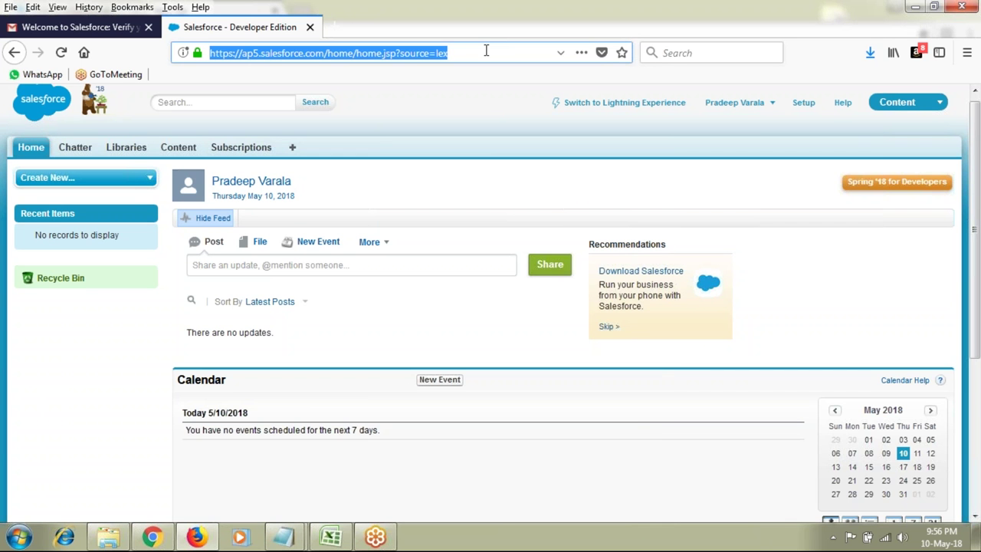
# Step: Bring the second blank Untitled Notepad window back in front of the browser
pyautogui.click(486, 50)
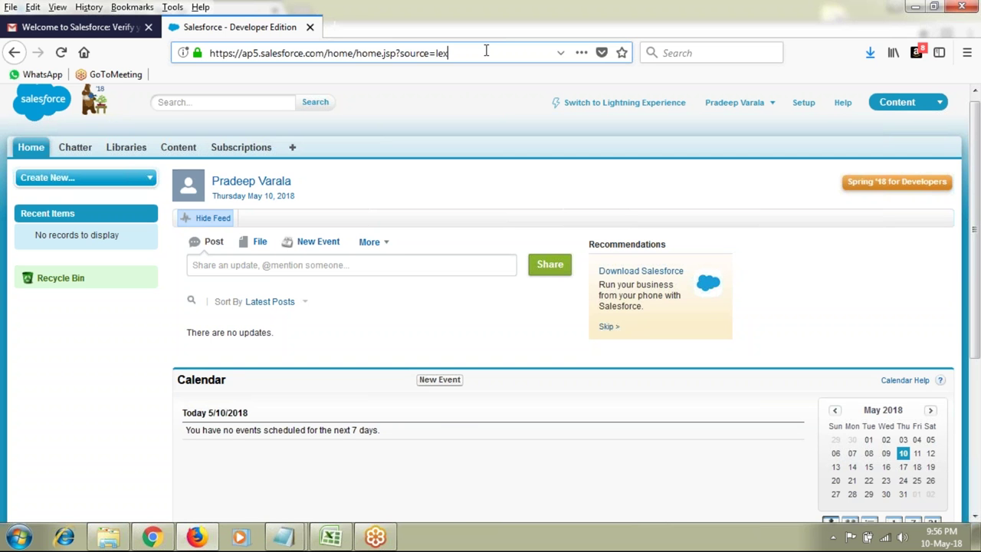
pyautogui.click(284, 537)
pyautogui.click(359, 462)
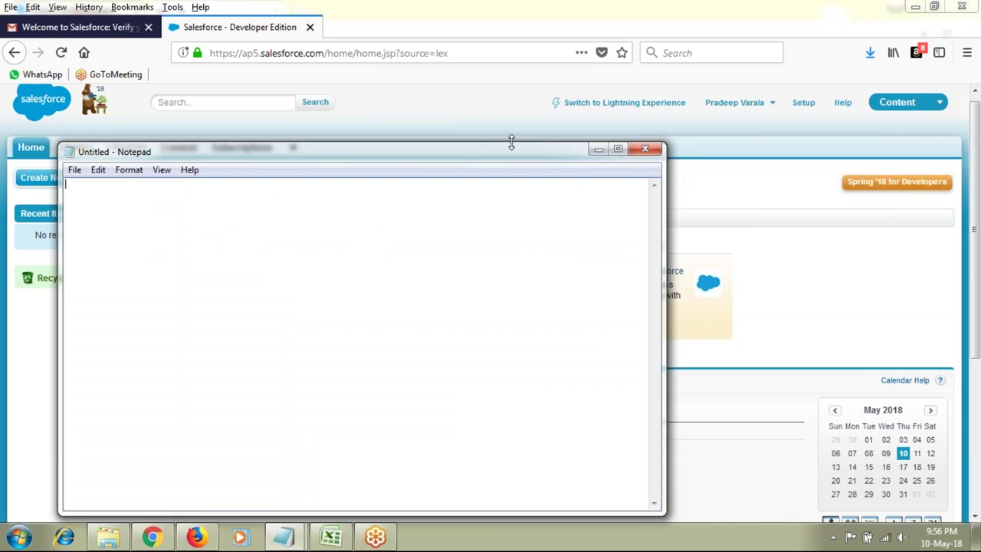
# Step: Close the verification email tab, then bring Notepad forward and type the heading 'Apex'
pyautogui.click(466, 109)
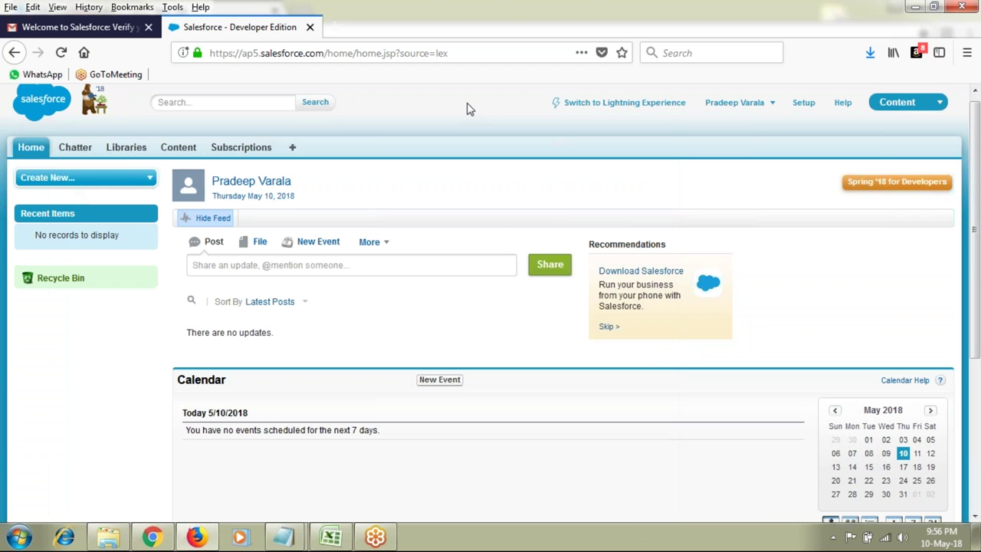
pyautogui.click(148, 29)
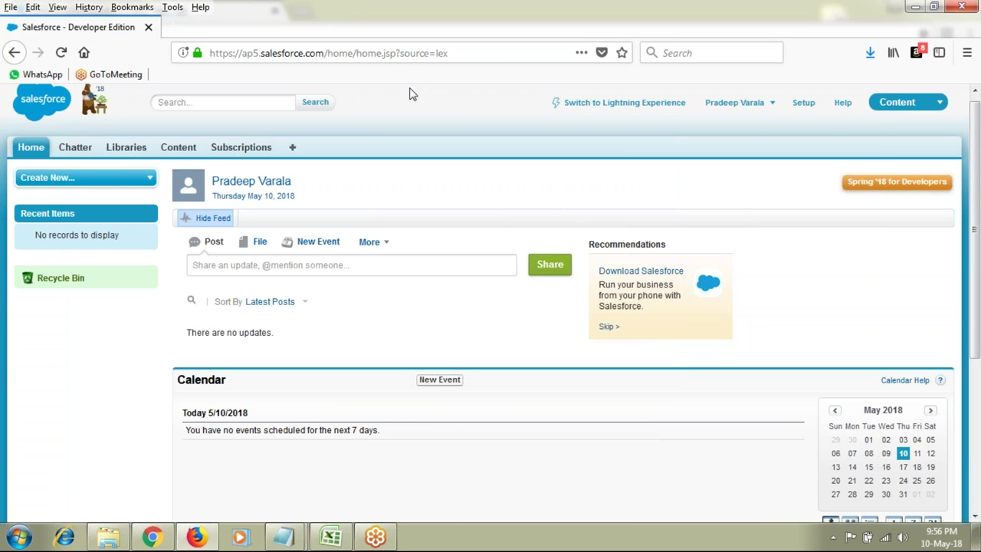
pyautogui.click(284, 536)
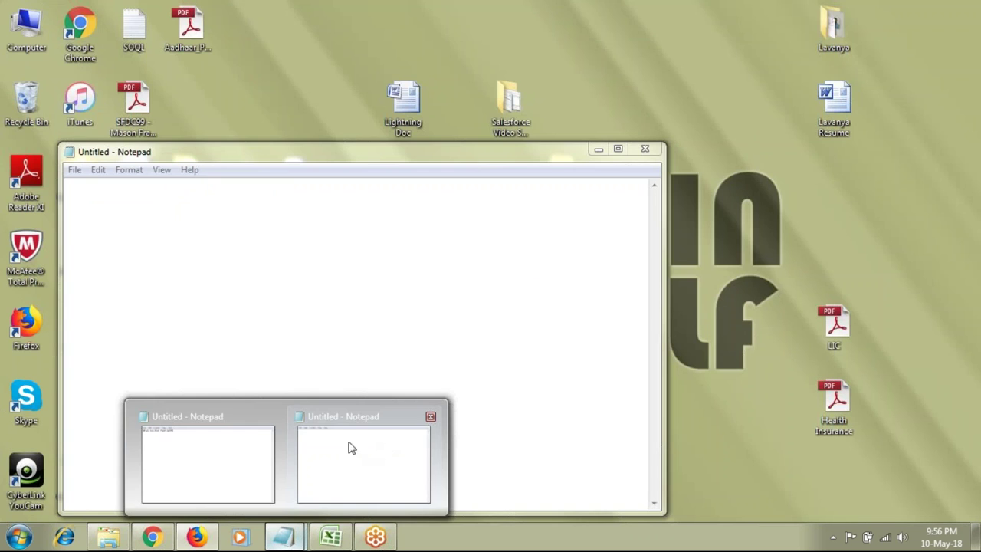
pyautogui.click(351, 447)
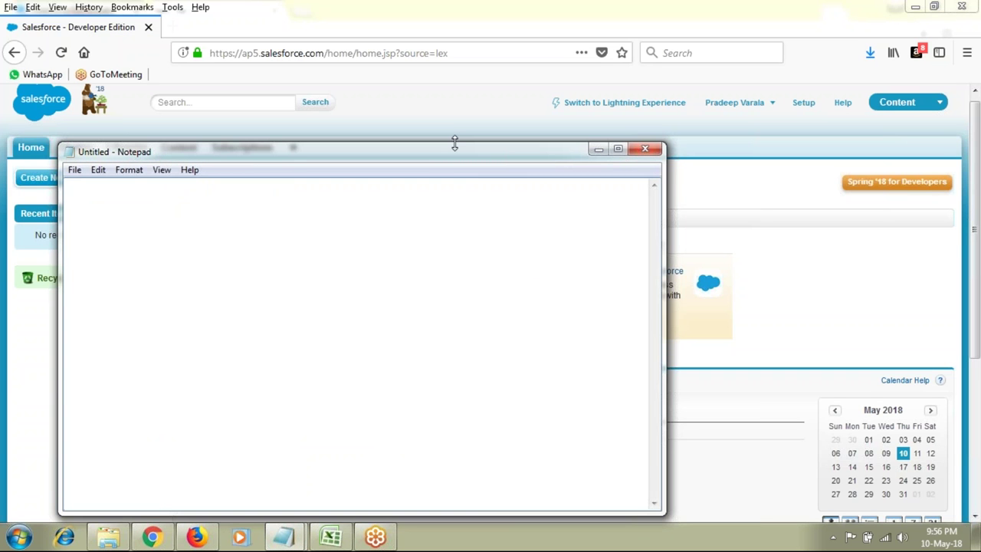
pyautogui.moveTo(457, 153); pyautogui.dragTo(564, 118)
pyautogui.write('Apex')
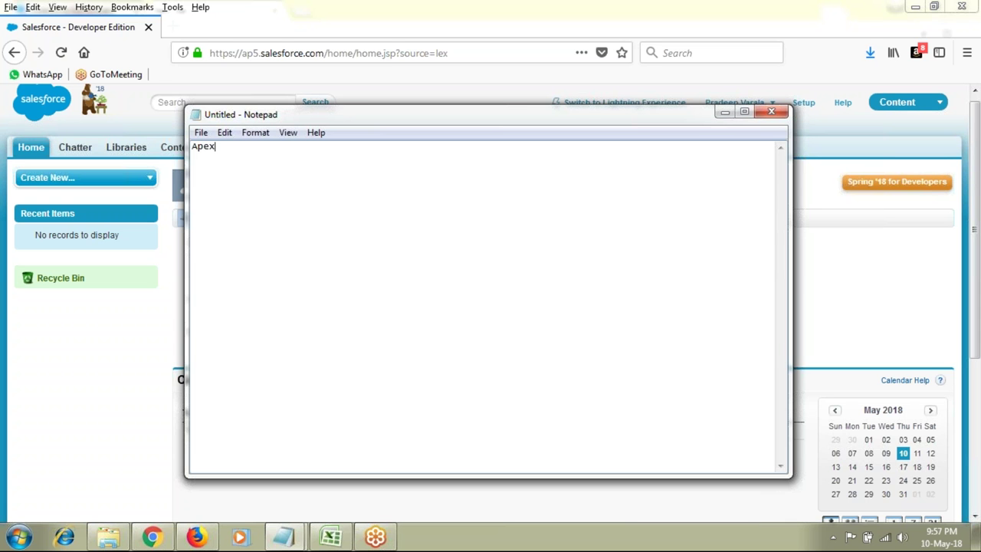
# Step: Add 'visualforce' and 'Lightning' as the next list entries below Apex
pyautogui.write('visua')
pyautogui.press('BackSpace')
pyautogui.press('BackSpace')
pyautogui.write('ualforce')
pyautogui.press('Return')
pyautogui.press('Return')
pyautogui.press('Return')
pyautogui.write('Lightning')
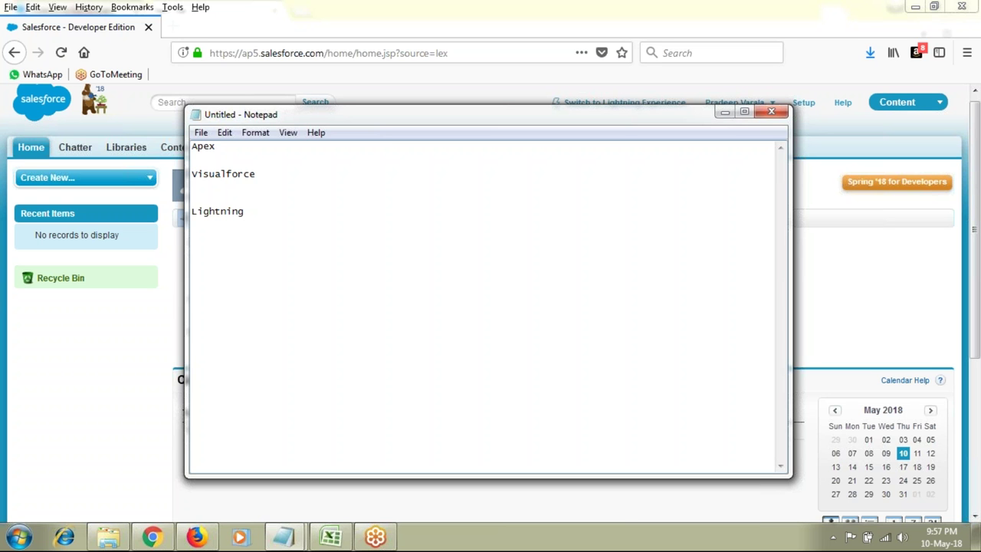
# Step: Delete the visualforce and Lightning lines beneath the Apex heading
pyautogui.doubleClick(216, 200)
pyautogui.keyDown('shift'); pyautogui.click(187, 163); pyautogui.keyUp('shift')
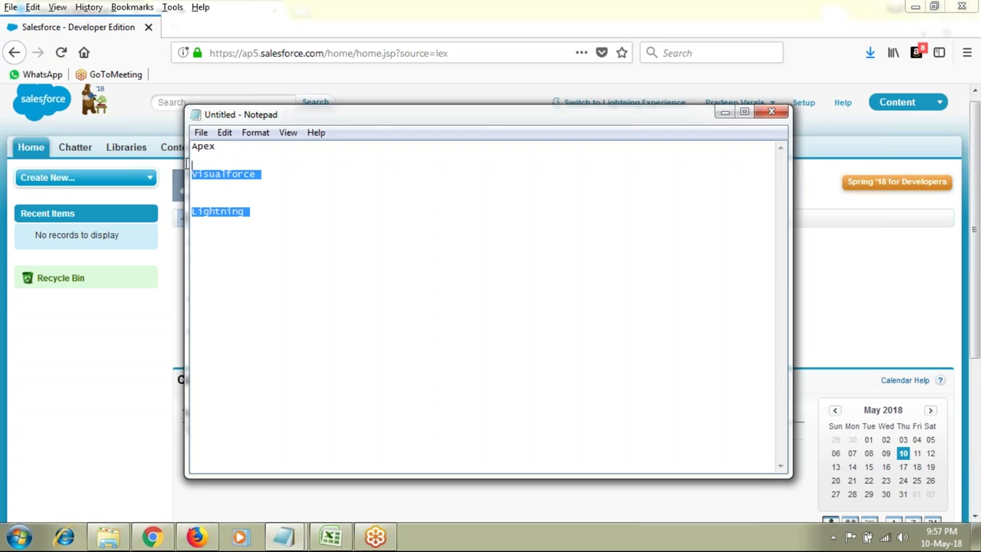
pyautogui.press('BackSpace')
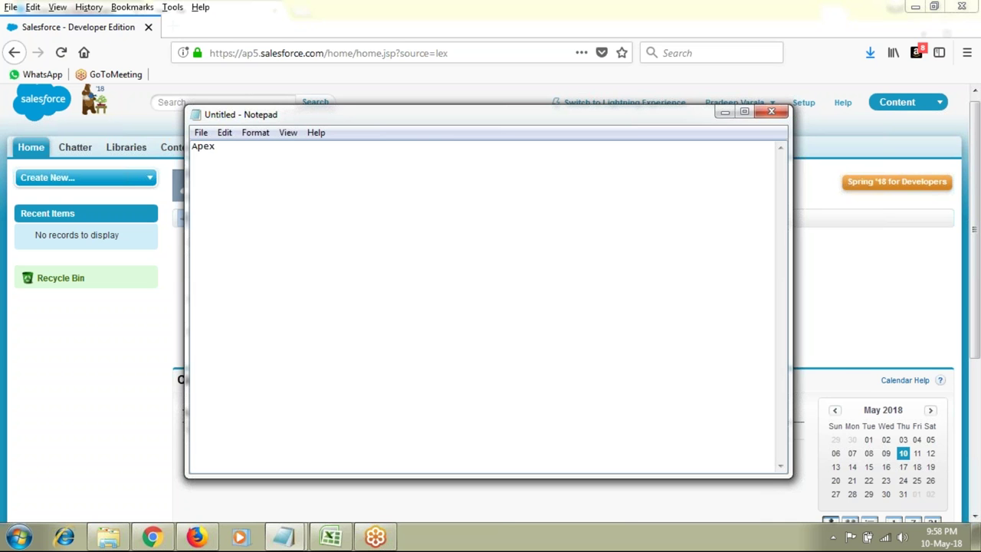
# Step: Add the dashed points '-- strongly typed programming' and '-- OOPS' under Apex
pyautogui.press('Return')
pyautogui.write('-- strongly tped')
pyautogui.press('BackSpace')
pyautogui.press('BackSpace')
pyautogui.press('BackSpace')
pyautogui.press('BackSpace')
pyautogui.write('yped programming')
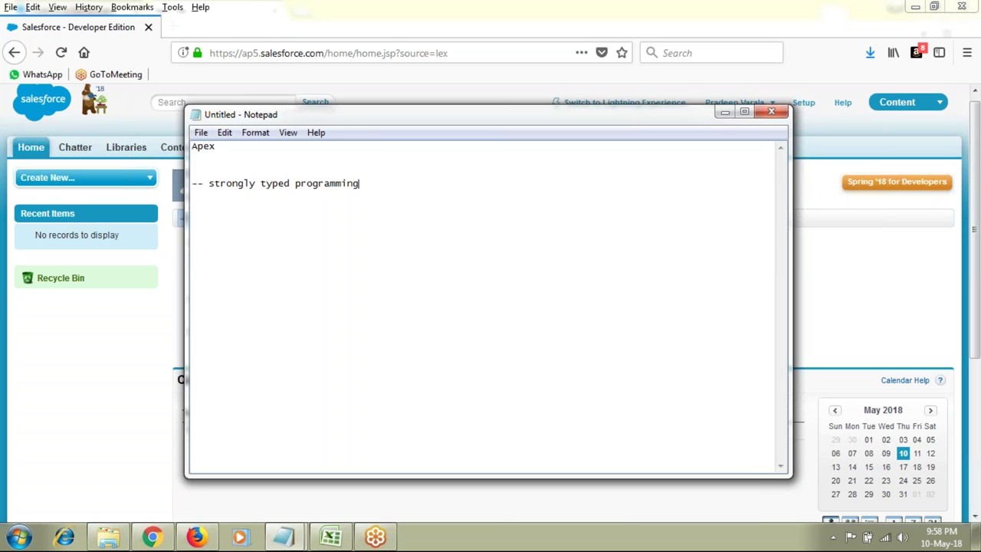
pyautogui.write('-- OOPS')
# Step: Add the point '-- Java like syntax' below OOPS, correcting the typos
pyautogui.press('Return')
pyautogui.press('Return')
pyautogui.write('-- Jaa')
pyautogui.press('BackSpace')
pyautogui.write('va ly')
pyautogui.press('BackSpace')
pyautogui.write('ike sys')
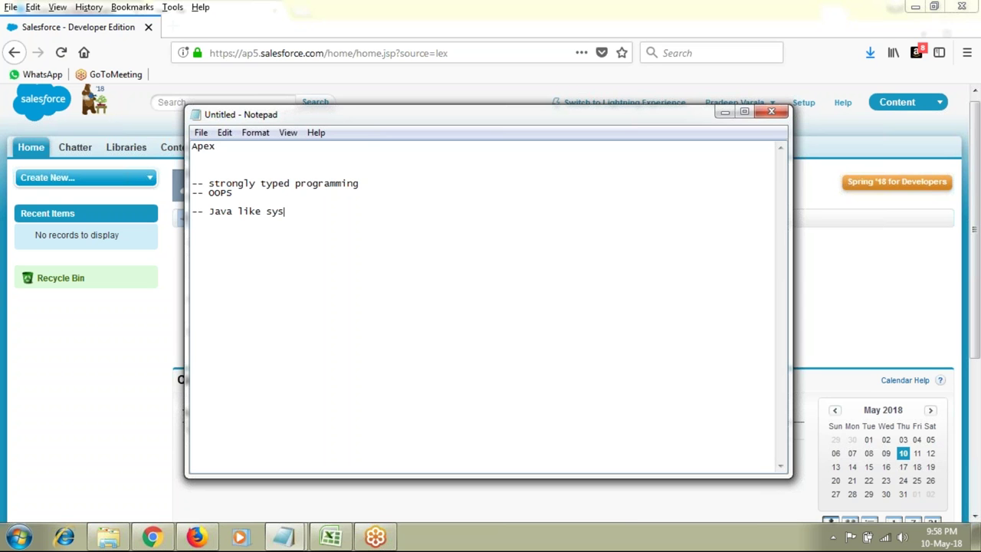
pyautogui.write('d')
pyautogui.press('BackSpace')
pyautogui.press('BackSpace')
pyautogui.write('ntaz')
pyautogui.press('BackSpace')
pyautogui.write('x')
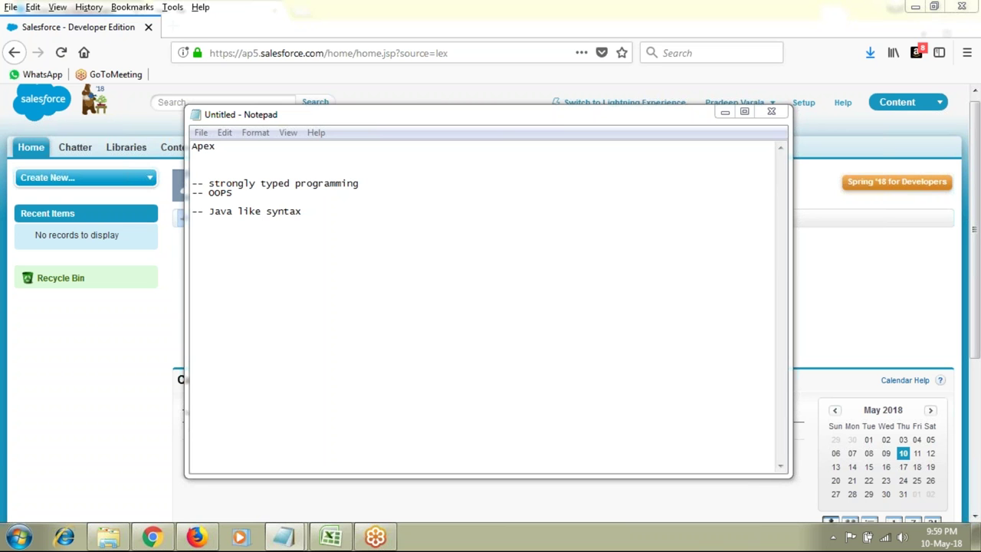
# Step: Add the point '-- to exute flow & transaction control staments' below Java like syntax
pyautogui.click(387, 221)
pyautogui.press('Return')
pyautogui.write('-- to exute fl')
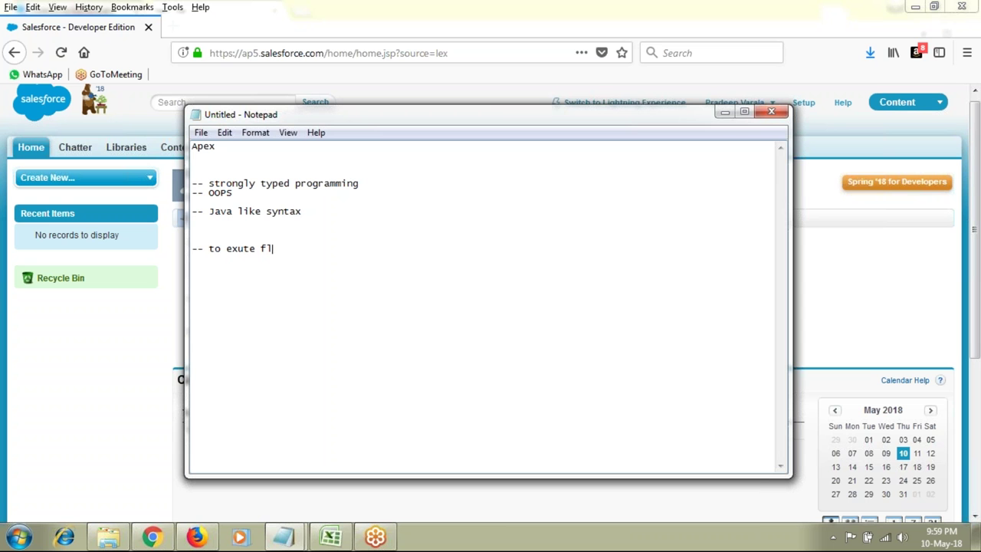
pyautogui.write('ow & transaction control staments')
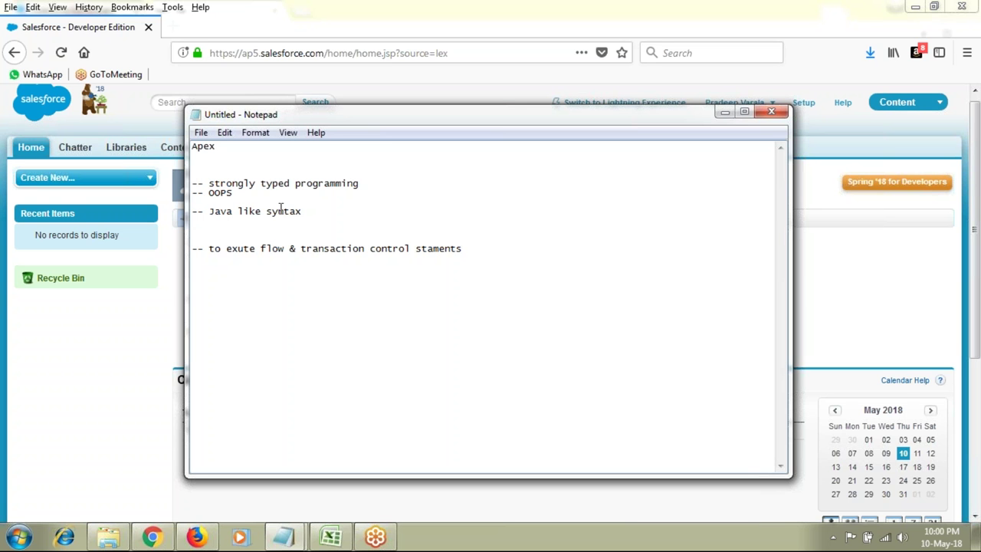
pyautogui.click(901, 29)
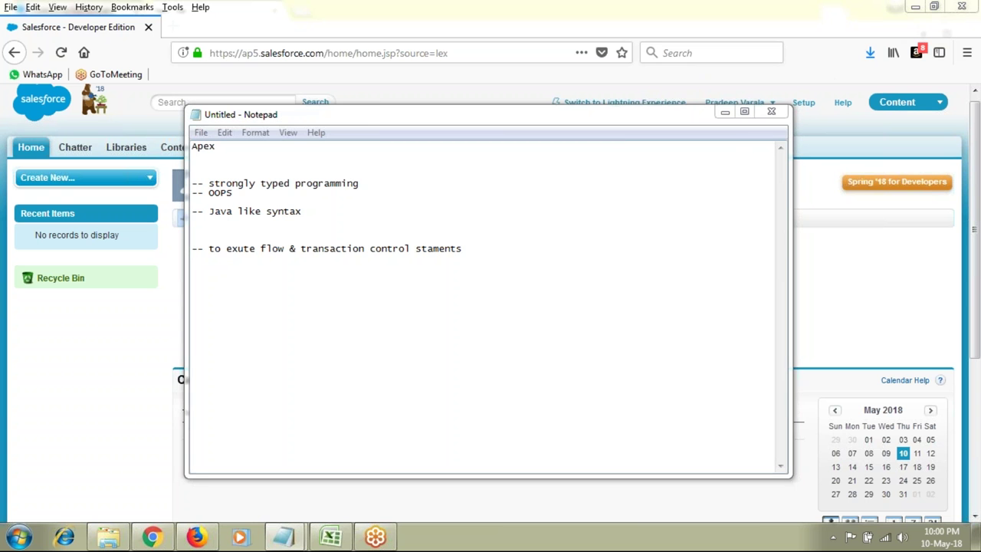
pyautogui.click(511, 258)
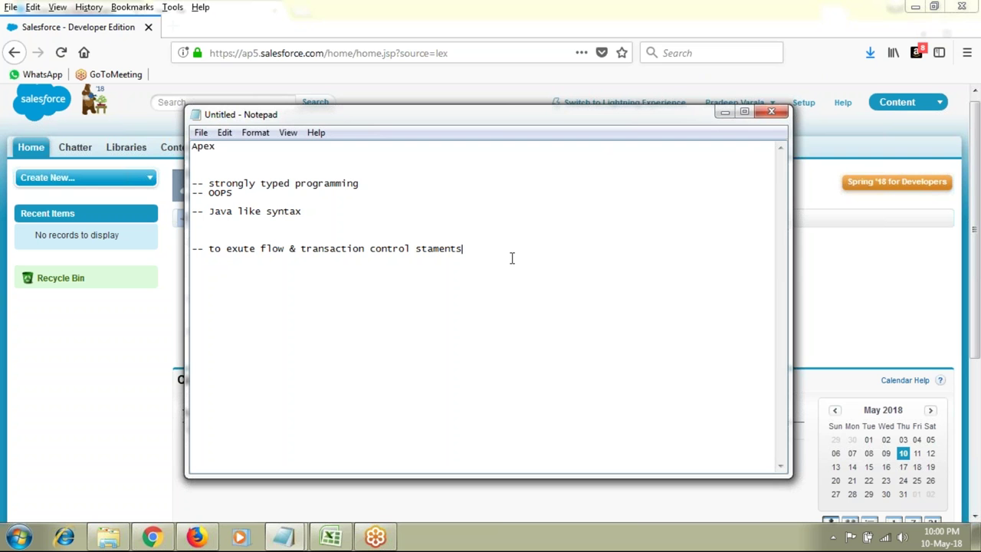
# Step: Add the point '-- force.com platform' and start a new '---' line below it
pyautogui.press('Return')
pyautogui.press('Return')
pyautogui.press('Return')
pyautogui.press('Return')
pyautogui.write('-- force.com platform')
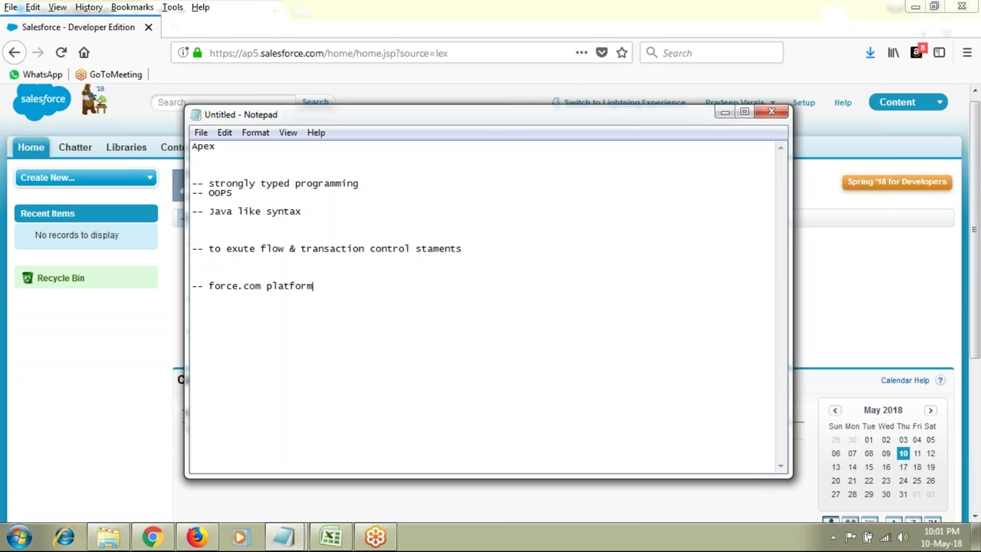
pyautogui.moveTo(308, 286)
pyautogui.mouseDown()
pyautogui.moveTo(193, 286)
pyautogui.moveTo(314, 285)
pyautogui.mouseUp()
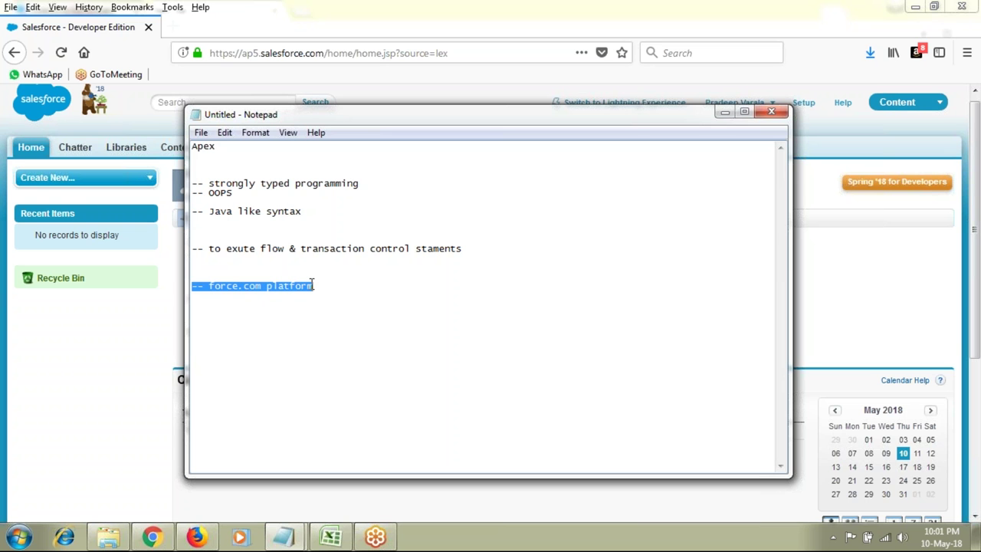
pyautogui.click(328, 292)
pyautogui.press('Return')
pyautogui.press('Return')
pyautogui.press('Return')
pyautogui.press('Return')
pyautogui.write('---')
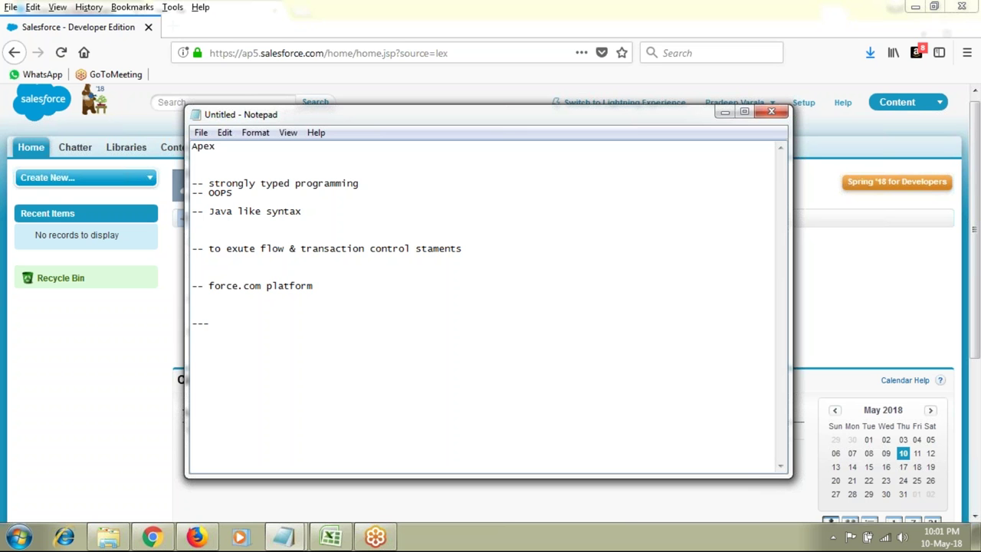
# Step: Finish the line as '--- DML Calls insert, update, delete' and highlight 'insert'
pyautogui.write('DML Calls')
pyautogui.write('insert, update')
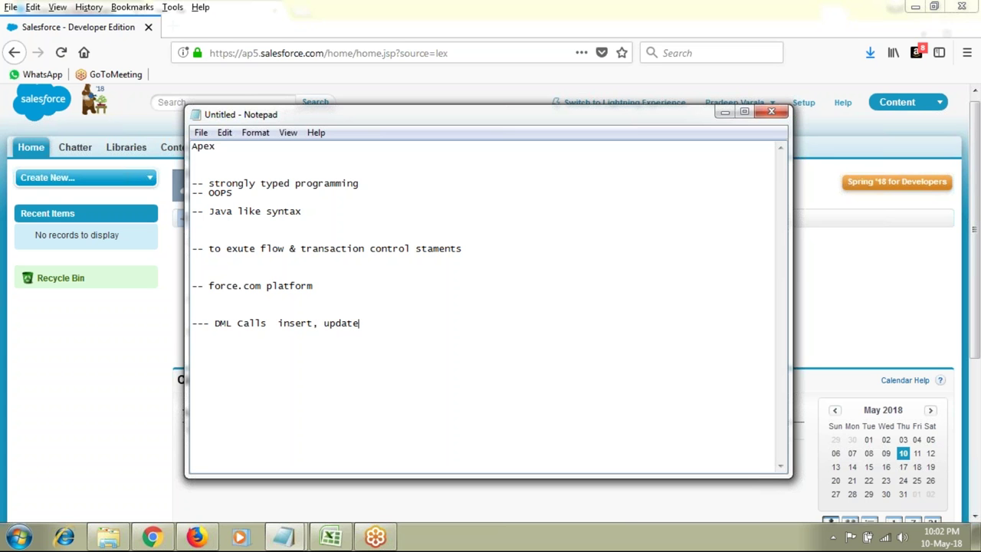
pyautogui.write(', delete')
pyautogui.doubleClick(290, 324)
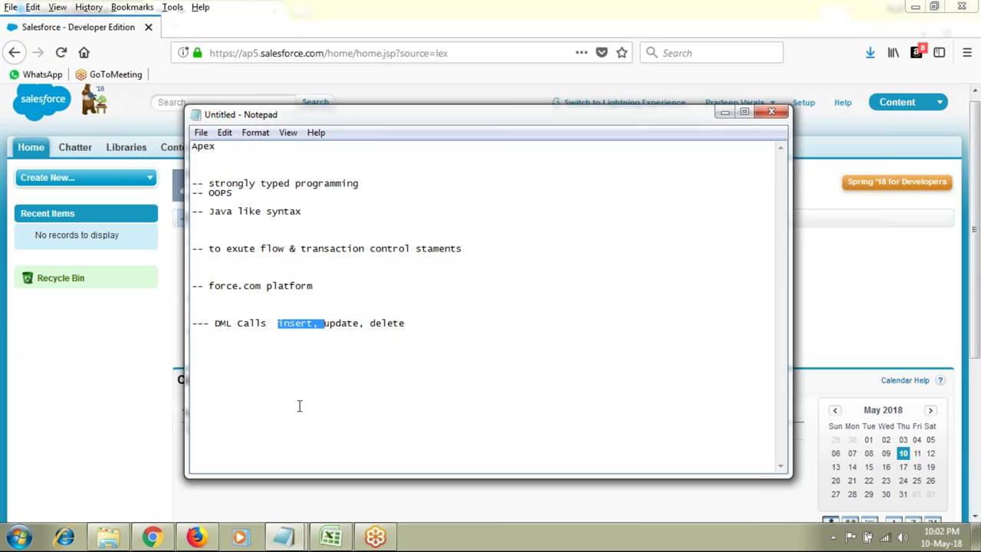
# Step: Open the Sales app's Accounts Home page, dismiss the mobile banner, and return to Notepad
pyautogui.click(158, 412)
pyautogui.click(893, 102)
pyautogui.click(879, 133)
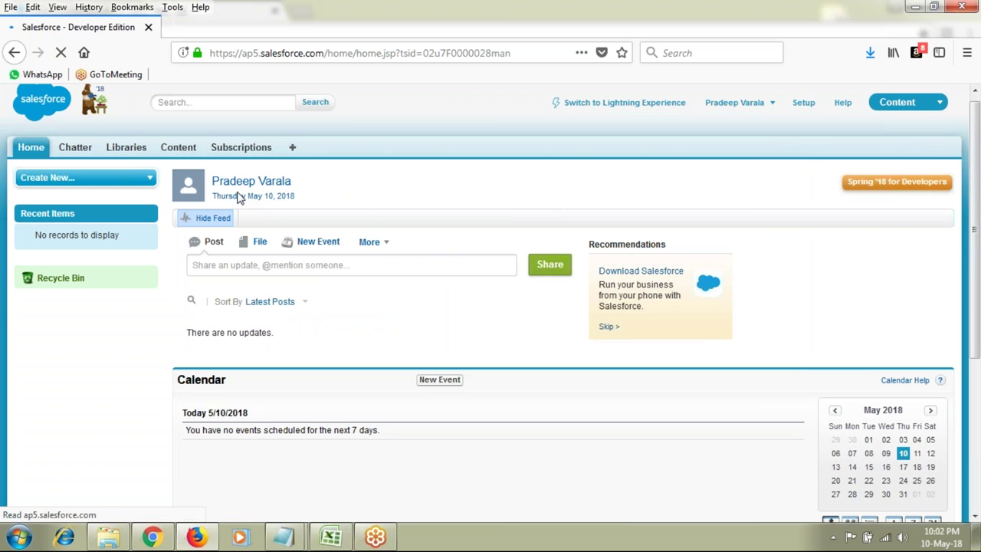
pyautogui.click(234, 153)
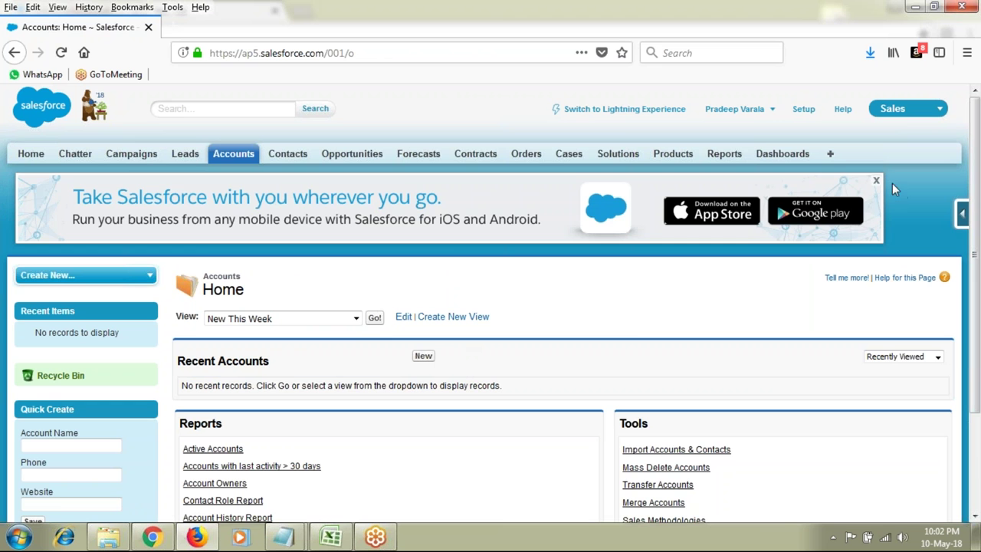
pyautogui.click(877, 182)
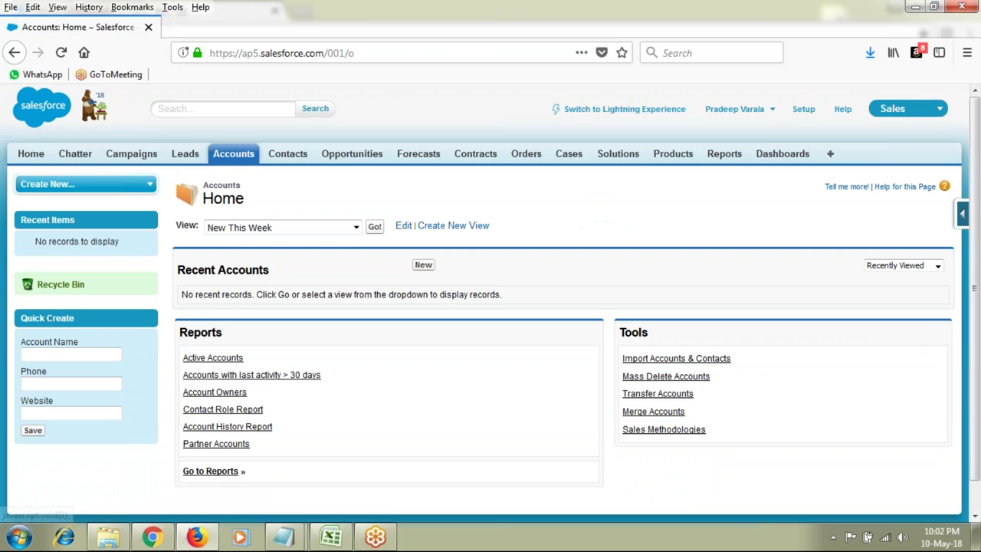
pyautogui.click(286, 537)
pyautogui.click(342, 322)
# Step: Highlight 'delete', 'Apex' and 'DML Calls' in the notes, then open a blank New Account form
pyautogui.doubleClick(395, 323)
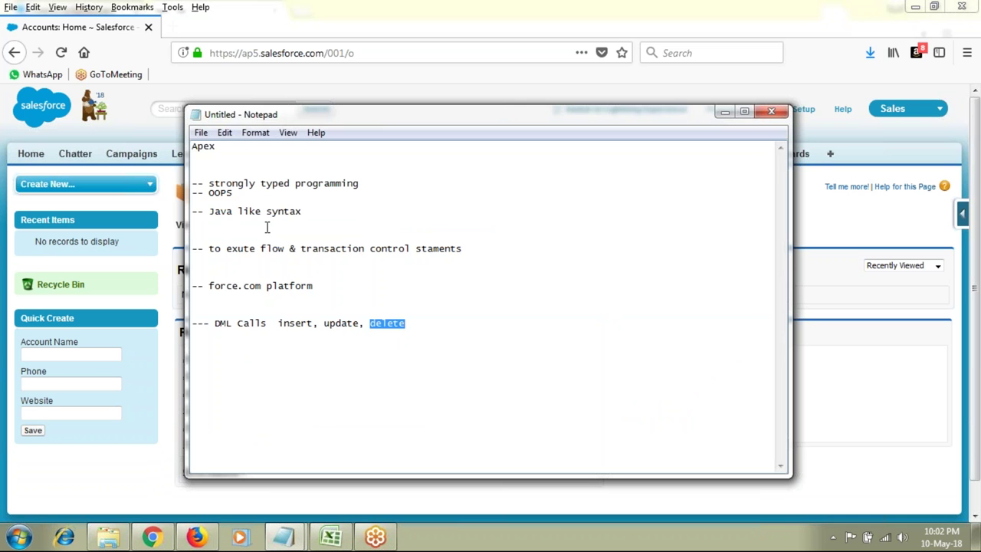
pyautogui.doubleClick(204, 146)
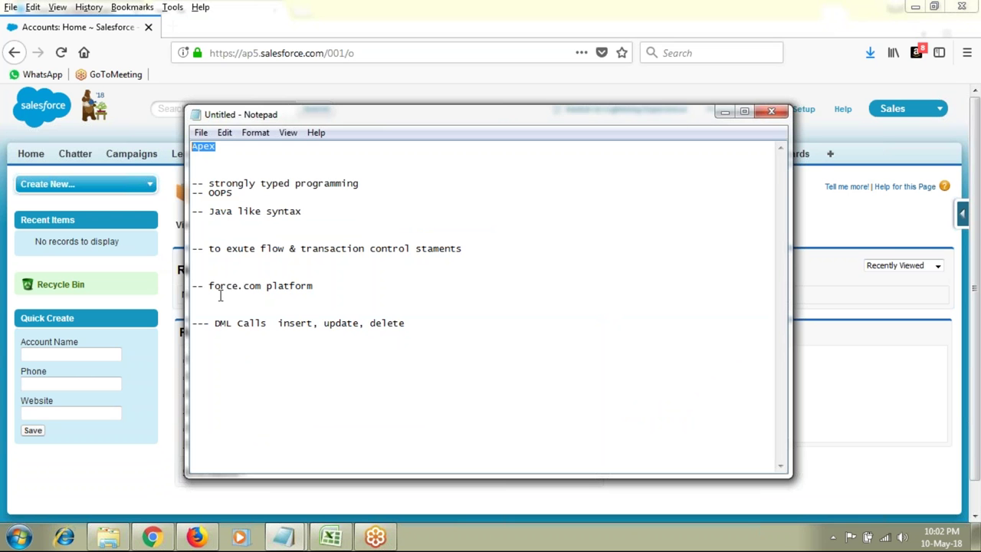
pyautogui.moveTo(216, 325); pyautogui.dragTo(264, 324)
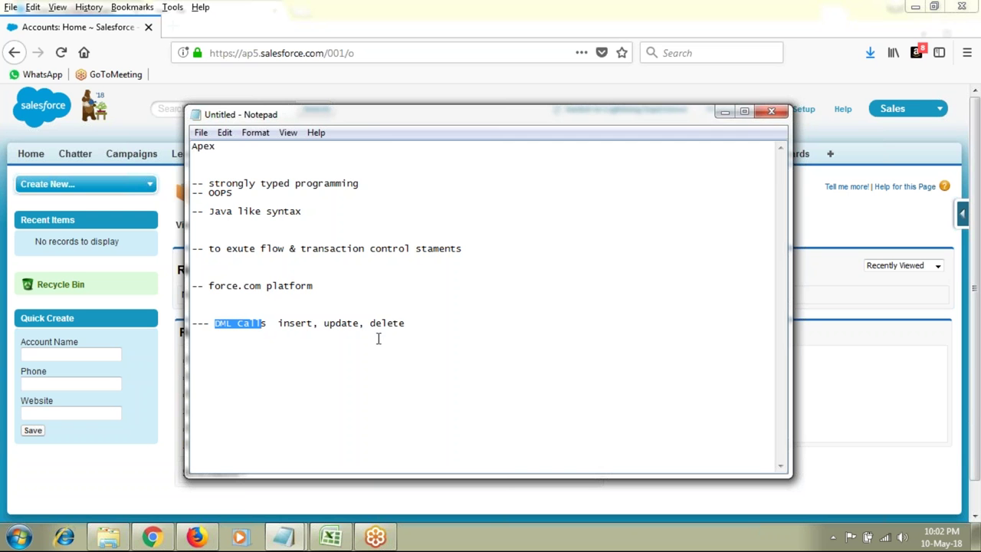
pyautogui.click(426, 326)
pyautogui.click(134, 404)
pyautogui.click(423, 265)
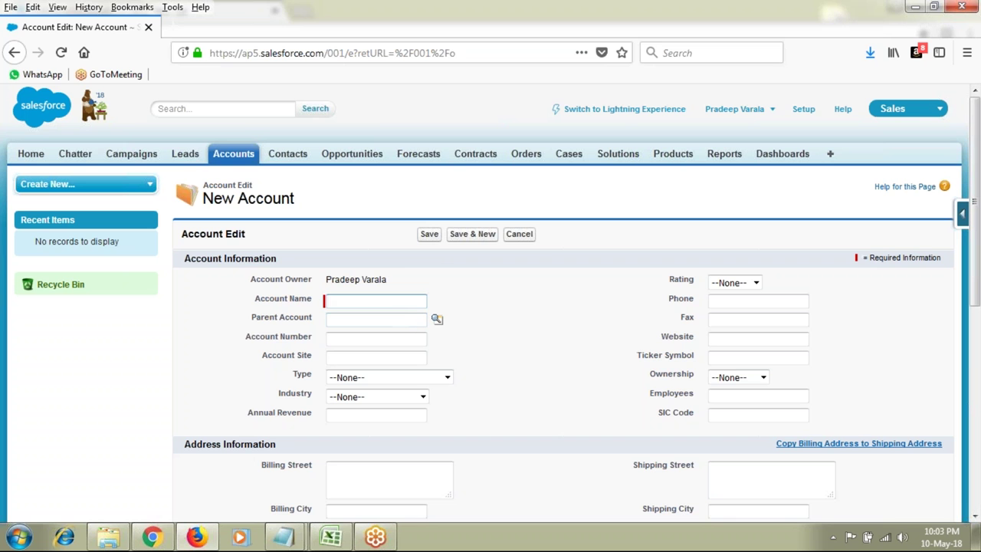
# Step: Save the empty New Account form to show the Account Name error, then highlight 'insert' in Notepad
pyautogui.click(429, 234)
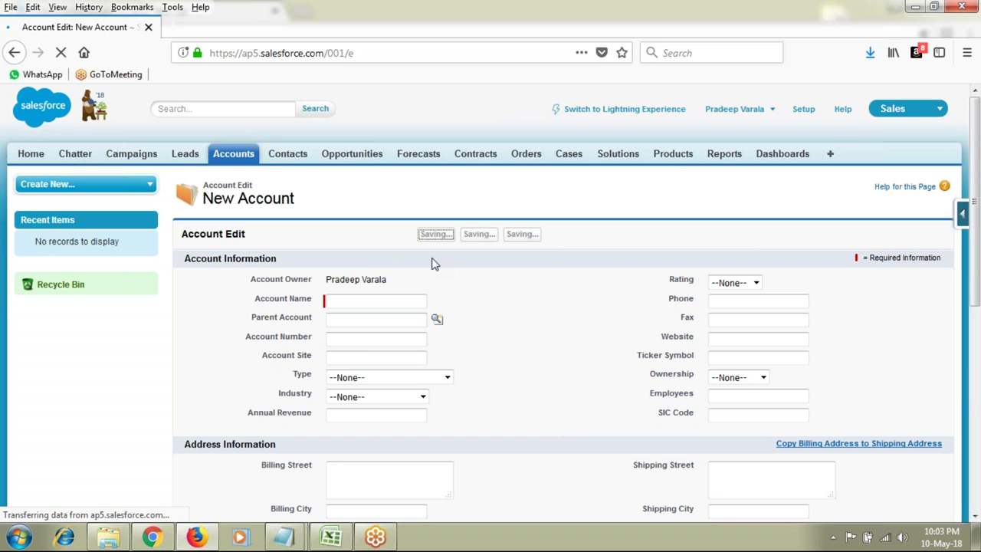
pyautogui.moveTo(348, 337); pyautogui.dragTo(438, 339)
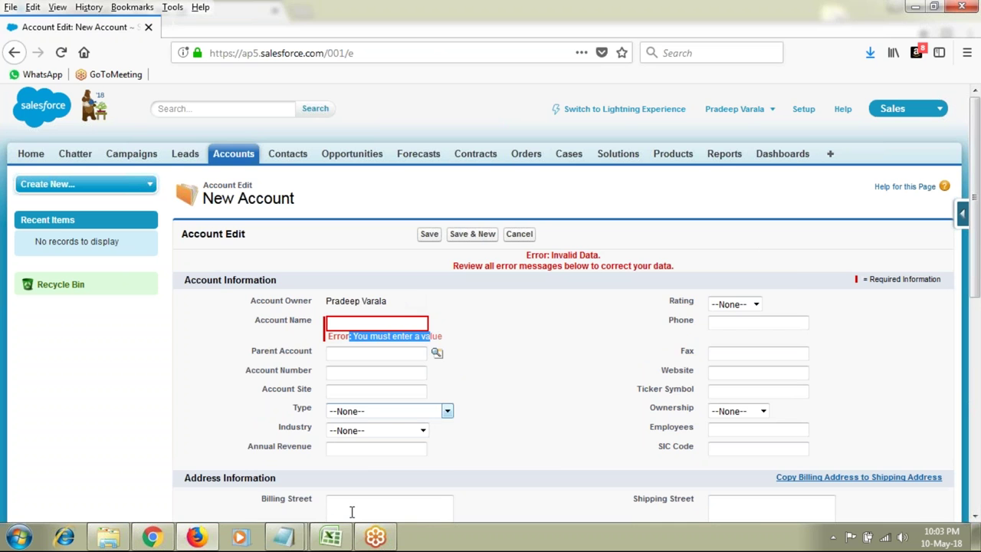
pyautogui.moveTo(286, 536)
pyautogui.click(353, 482)
pyautogui.moveTo(279, 323); pyautogui.dragTo(314, 331)
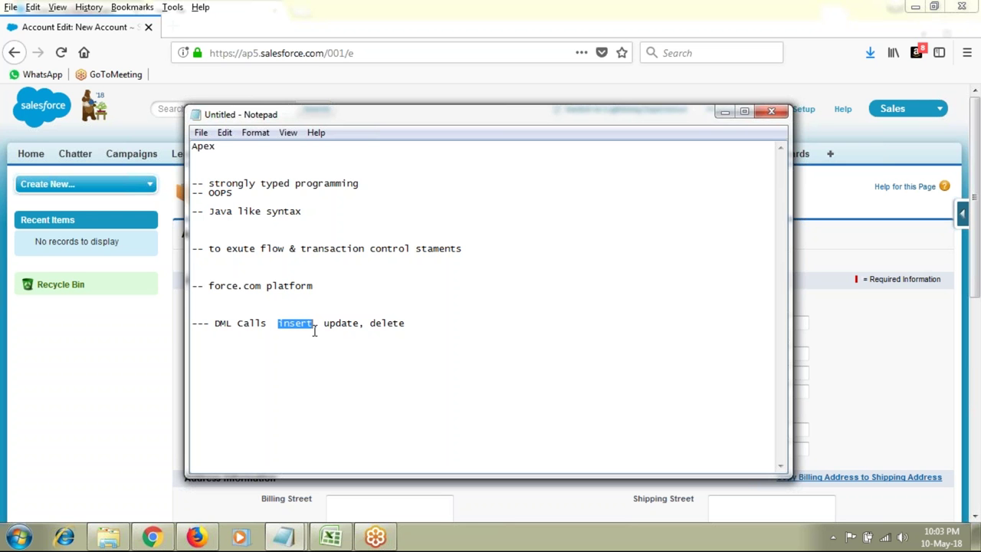
pyautogui.click(131, 395)
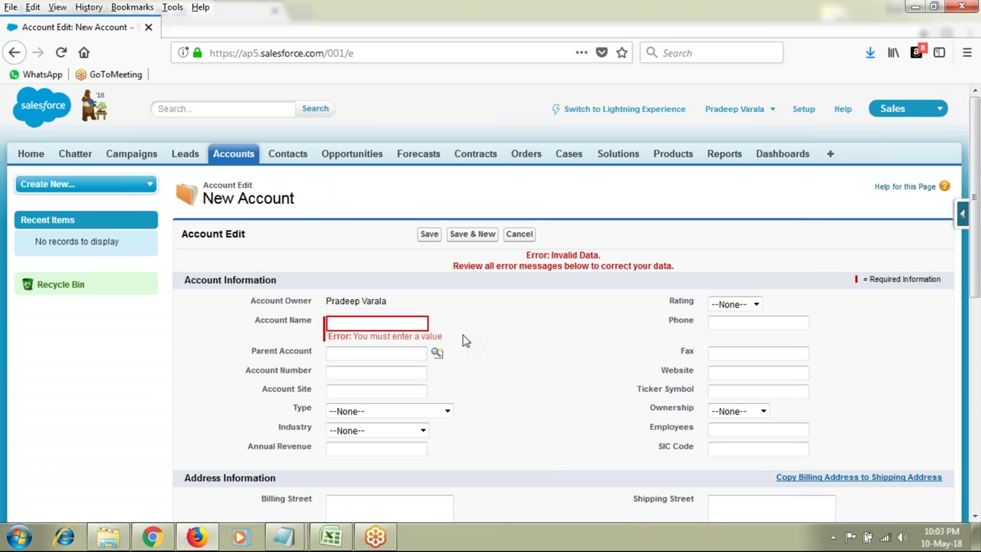
pyautogui.click(283, 537)
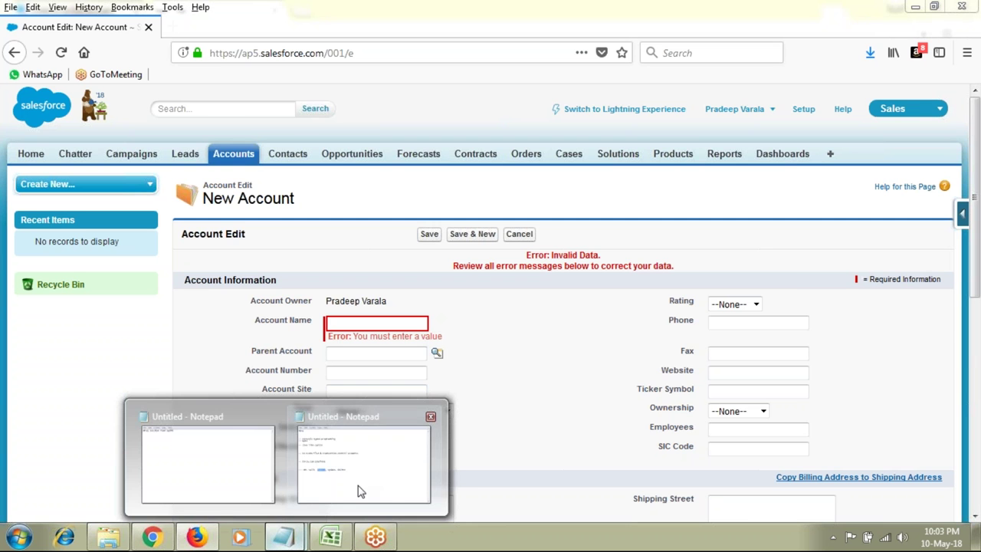
pyautogui.click(360, 491)
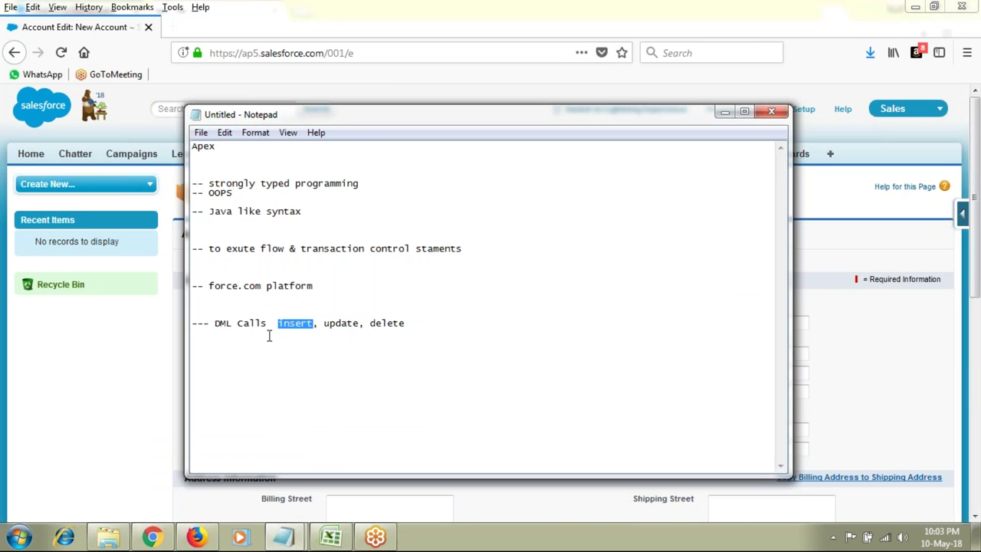
pyautogui.moveTo(217, 323); pyautogui.dragTo(415, 324)
pyautogui.press('Up')
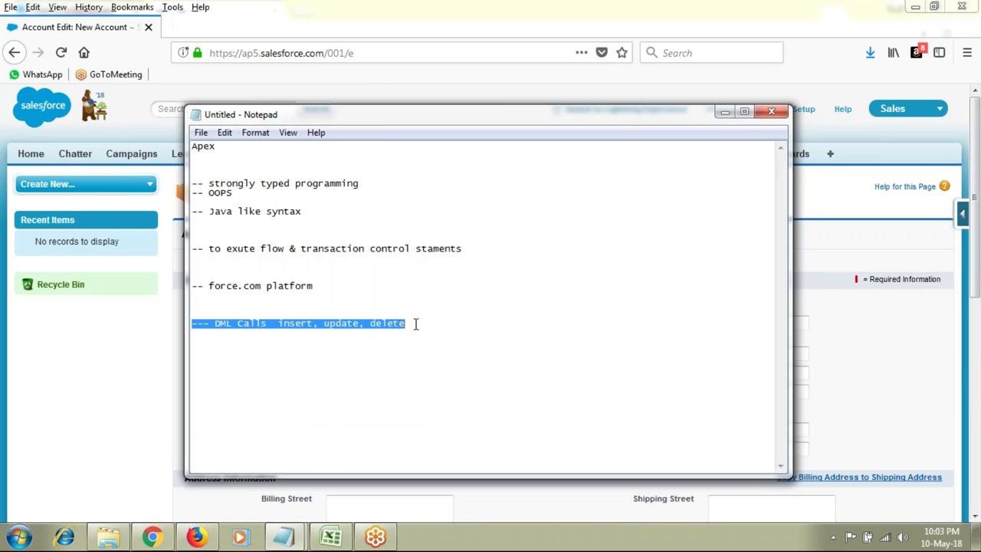
pyautogui.click(416, 323)
pyautogui.moveTo(443, 324); pyautogui.dragTo(278, 327)
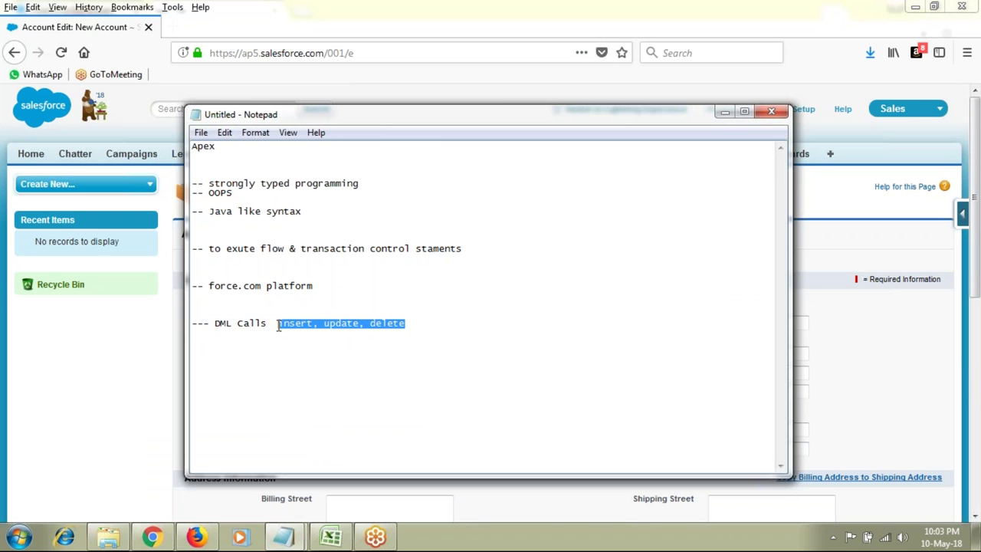
pyautogui.click(431, 322)
# Step: Add '-- DMLException' and '-- SOQL, SOSL' points beneath the DML Calls line
pyautogui.press('Return')
pyautogui.write('-')
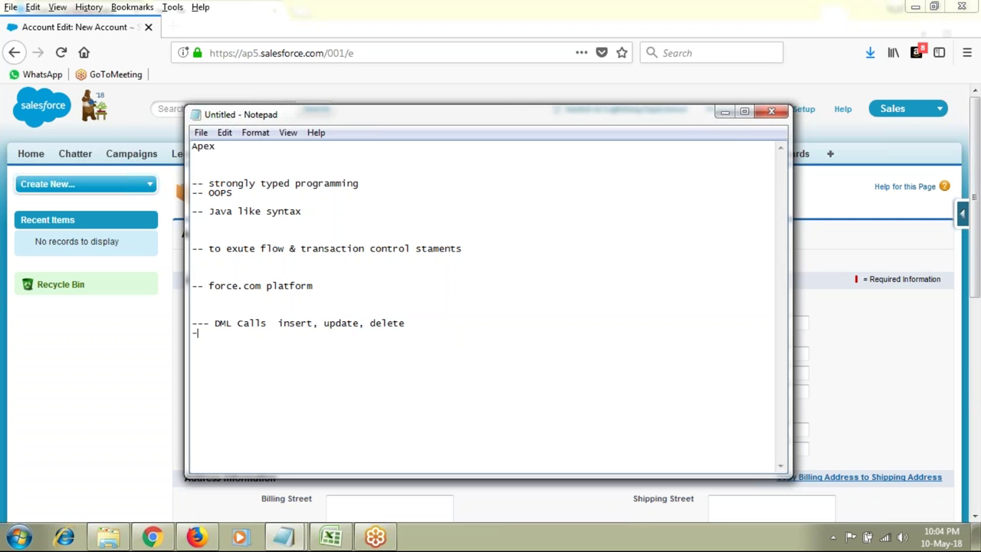
pyautogui.write('- DML')
pyautogui.press('BackSpace')
pyautogui.write('Exception')
pyautogui.write('-- ')
pyautogui.write('SOQL')
pyautogui.write(', SOSL')
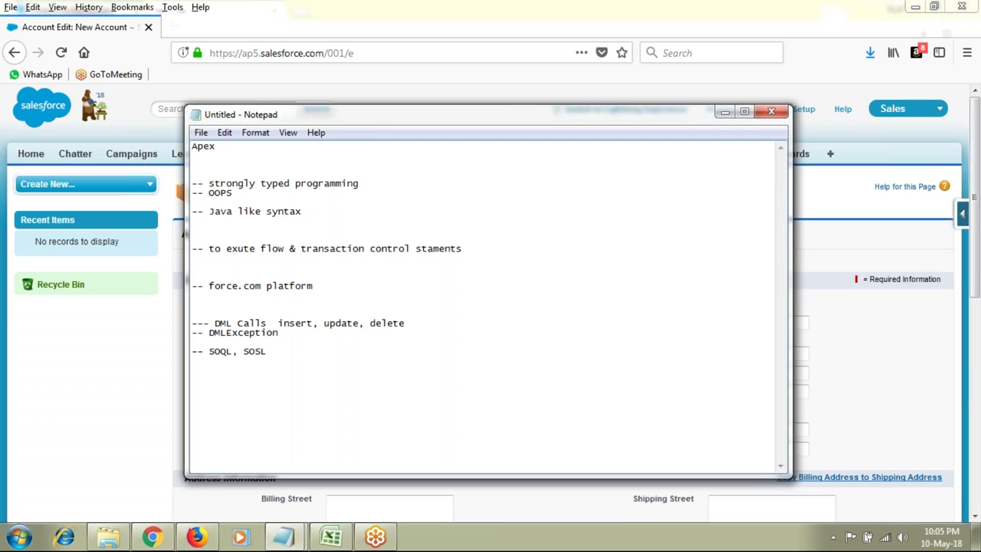
# Step: Highlight the DML and SOQL lines, then start a new line 'Use Apex if you want to:'
pyautogui.moveTo(269, 354); pyautogui.dragTo(192, 315)
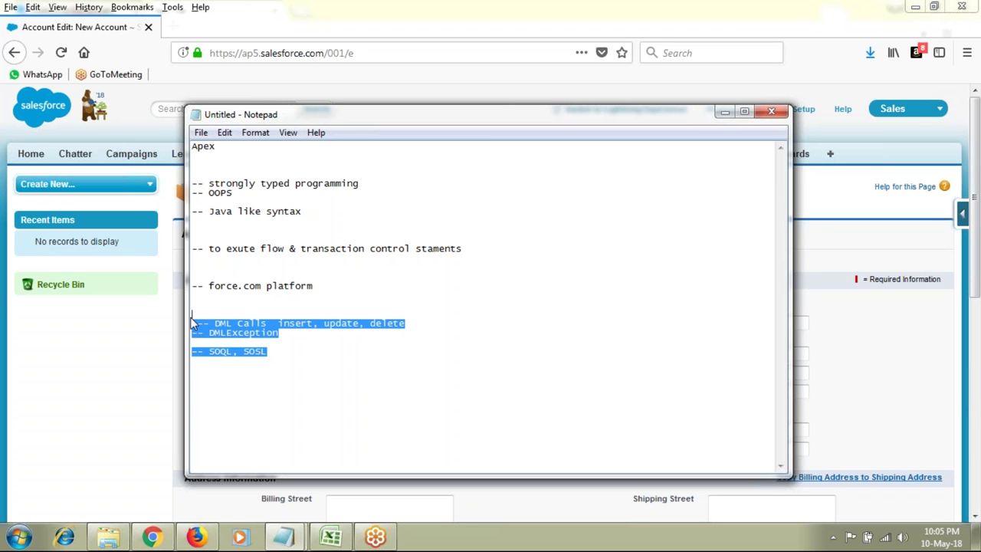
pyautogui.click(320, 376)
pyautogui.press('Return')
pyautogui.press('Return')
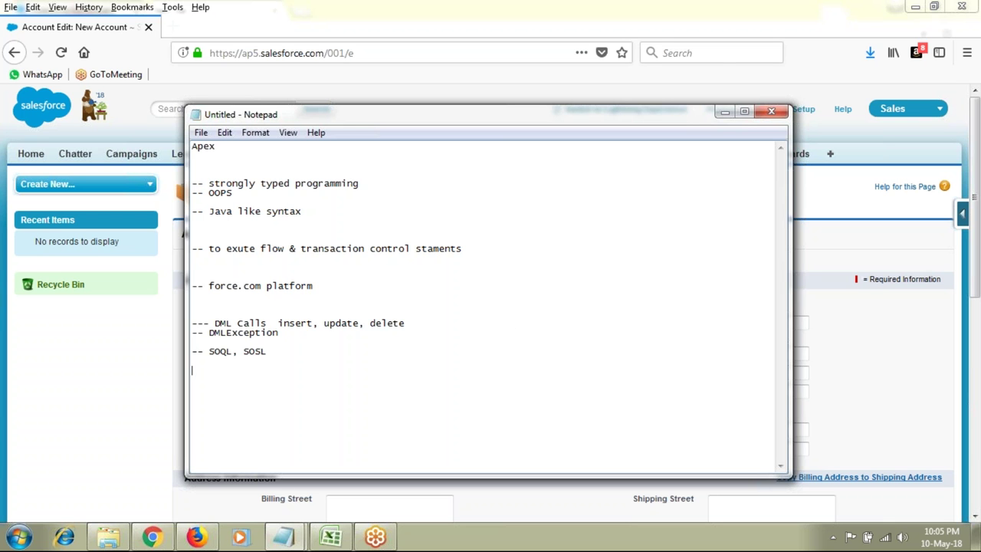
pyautogui.click(802, 23)
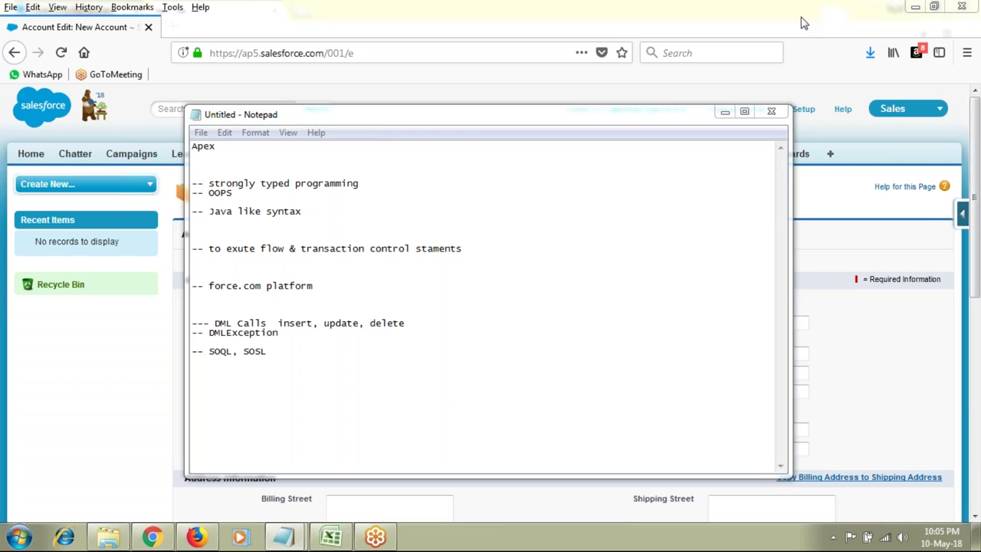
pyautogui.click(362, 393)
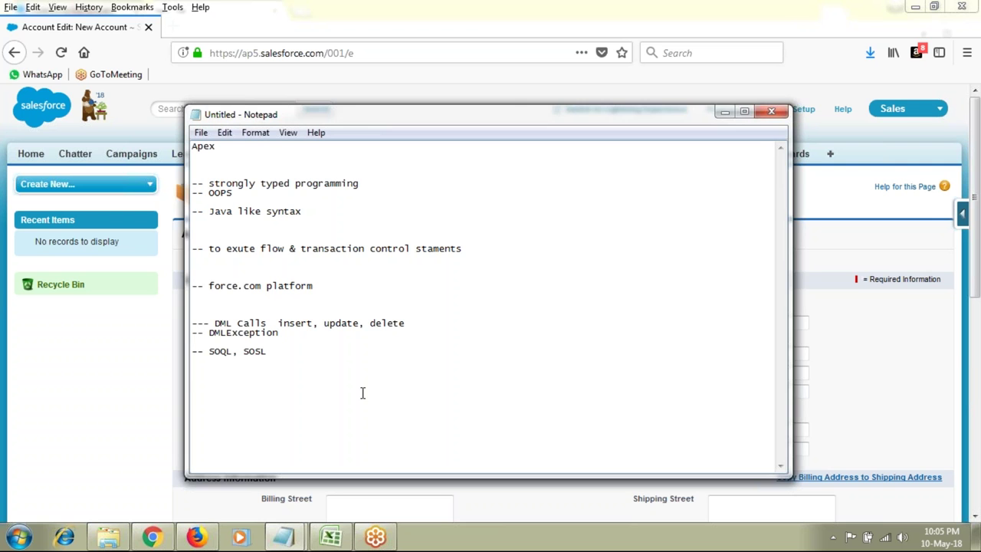
pyautogui.write('Use Apex if you want to:')
# Step: Add list items '1. Create Web services' and '2. Create Email services' under 'Use Apex if you want to:'
pyautogui.press('Return')
pyautogui.write('1. ')
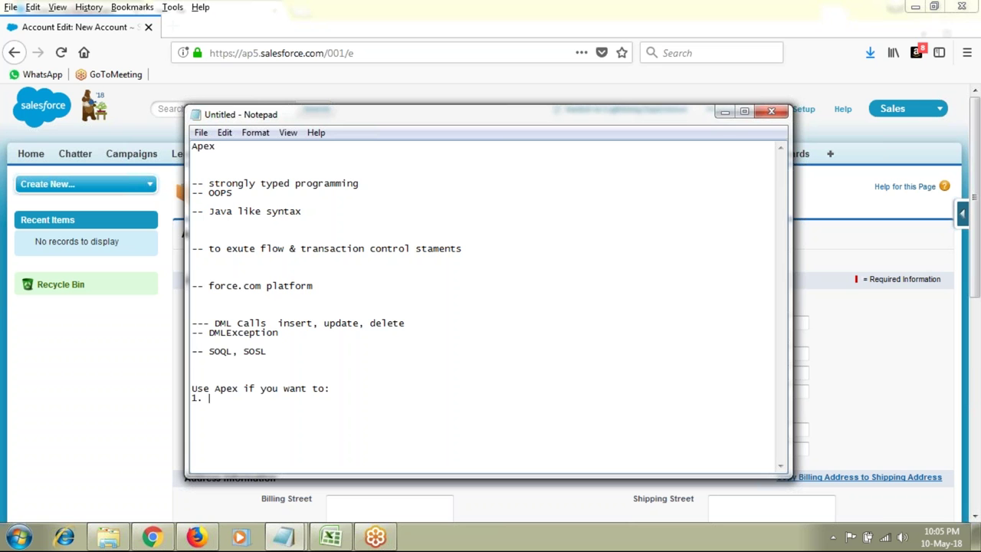
pyautogui.write('Create Web services')
pyautogui.press('Return')
pyautogui.write('2.')
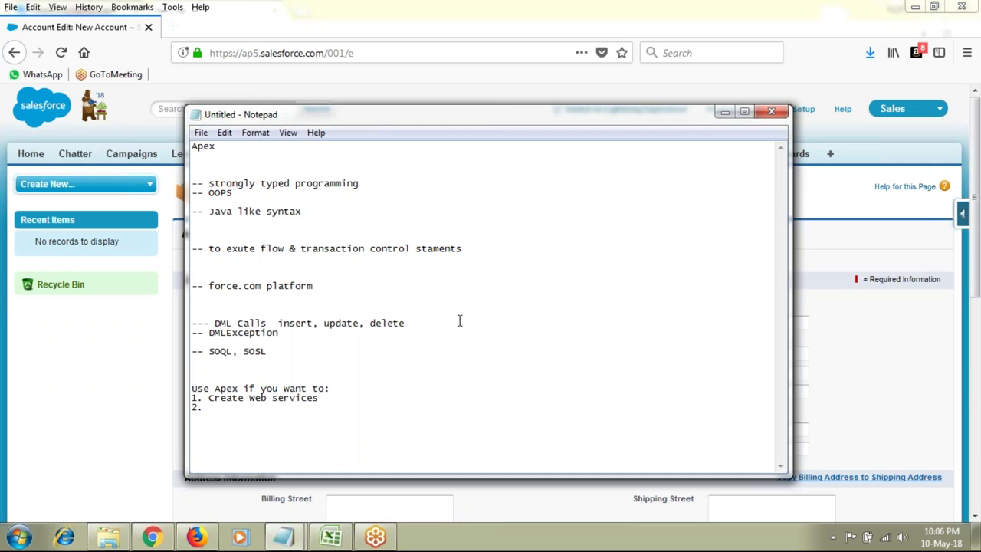
pyautogui.write('Create')
pyautogui.write('Email services')
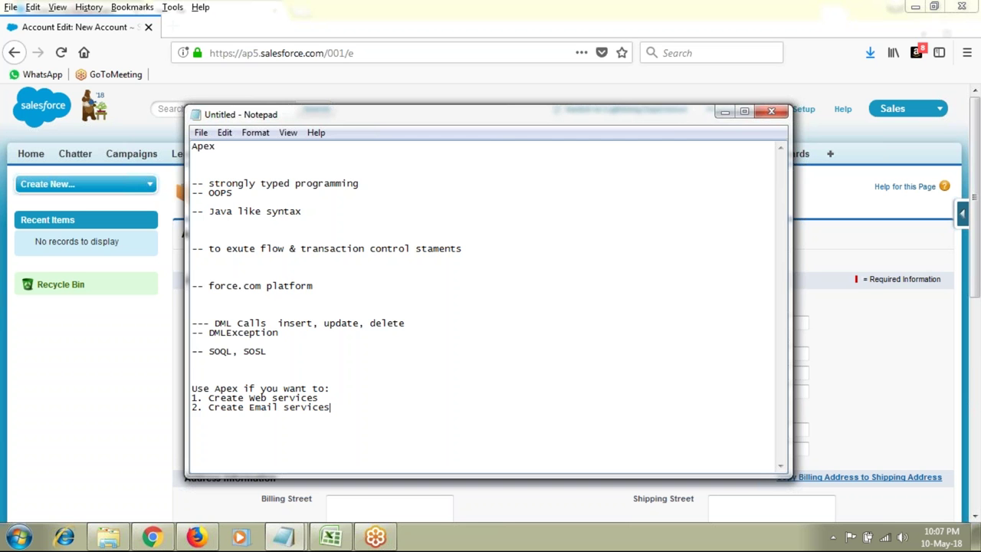
# Step: Add '3. perform Complex validation rules over multiple objects' with the example 'Account.Phone == Contact.Phone' below
pyautogui.write('3.')
pyautogui.write('perform Complex validation rules over multiple objects')
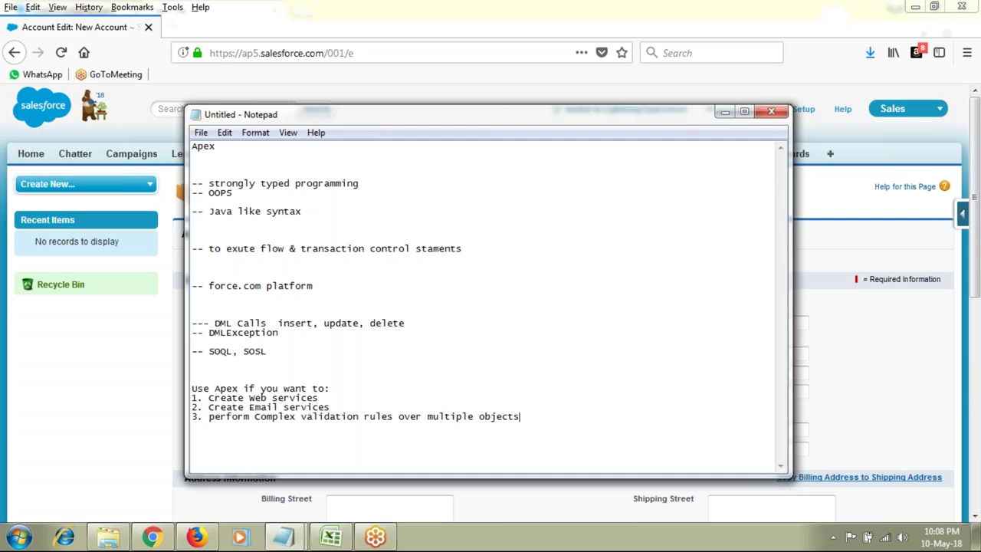
pyautogui.press('Return')
pyautogui.press('Return')
pyautogui.press('Return')
pyautogui.press('Return')
pyautogui.press('Return')
pyautogui.press('Return')
pyautogui.press('Return')
pyautogui.press('Return')
pyautogui.press('Return')
pyautogui.write('Account.Phone == Contact.Phone')
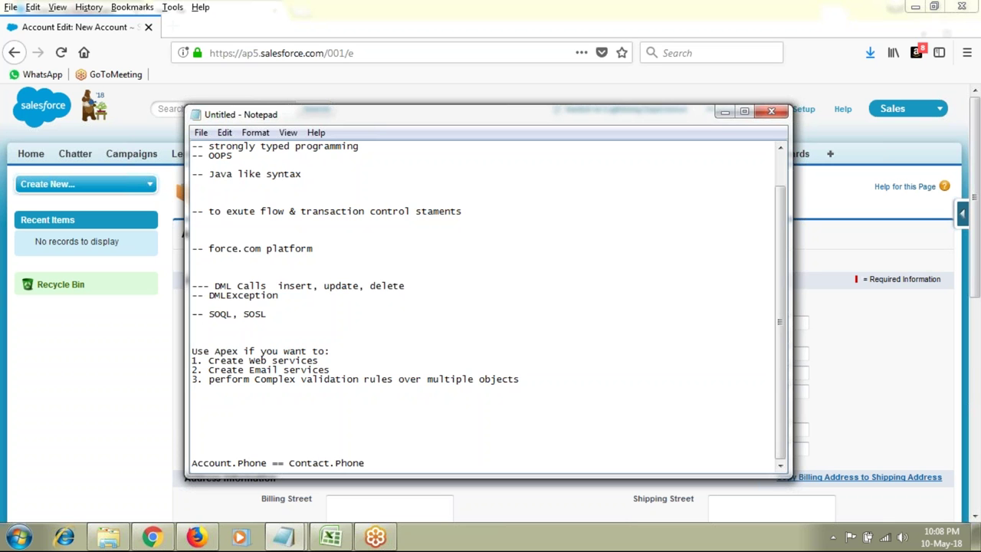
pyautogui.click(901, 27)
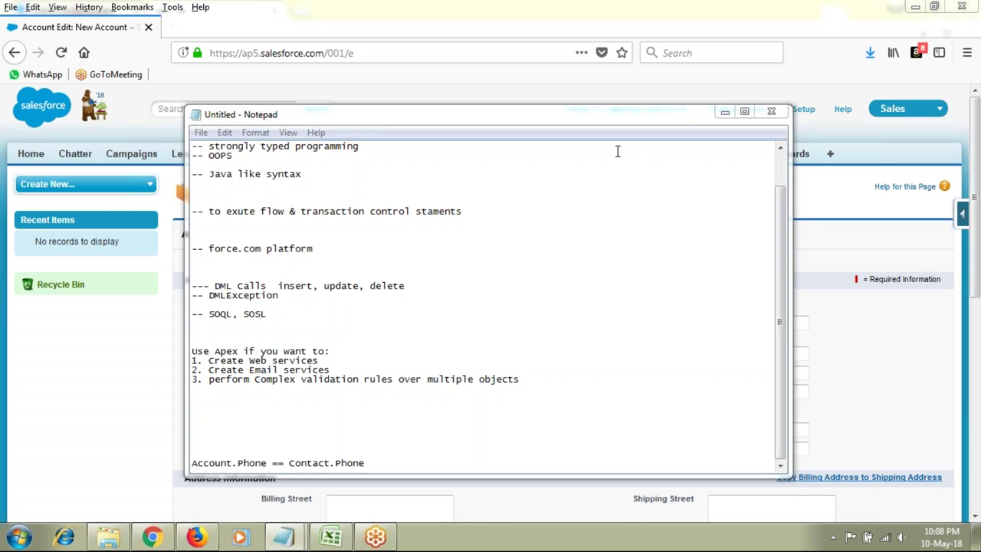
pyautogui.click(594, 107)
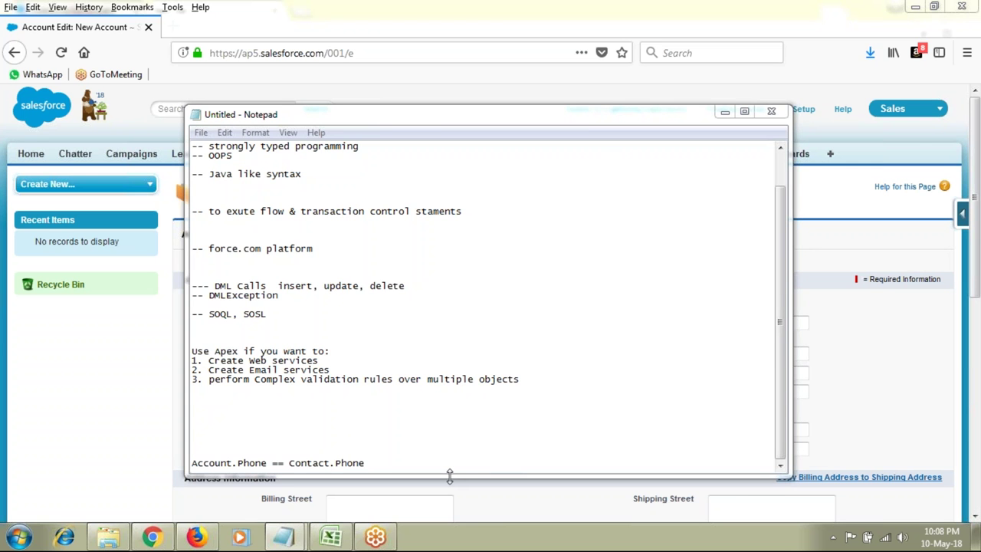
pyautogui.click(384, 463)
pyautogui.moveTo(371, 463); pyautogui.dragTo(288, 461)
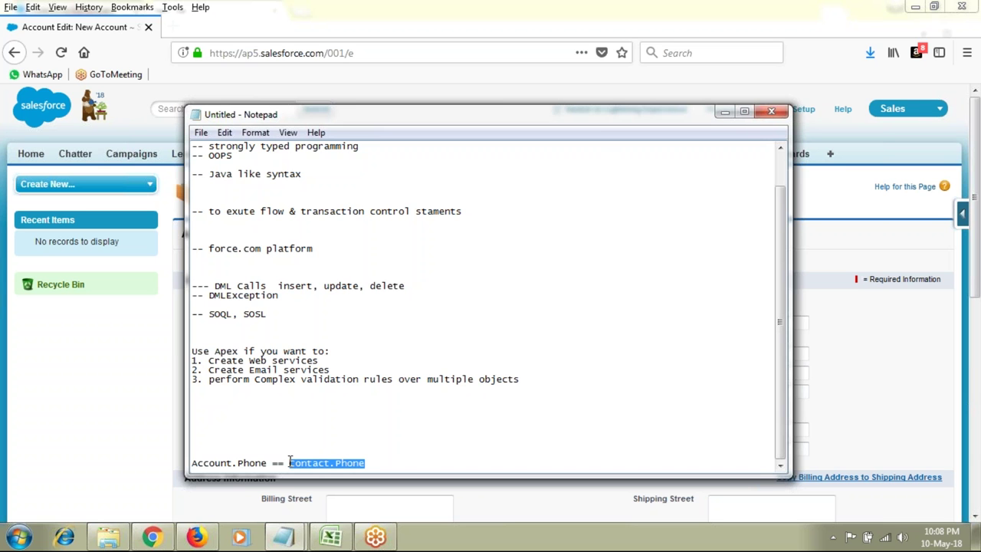
pyautogui.moveTo(276, 462); pyautogui.dragTo(169, 466)
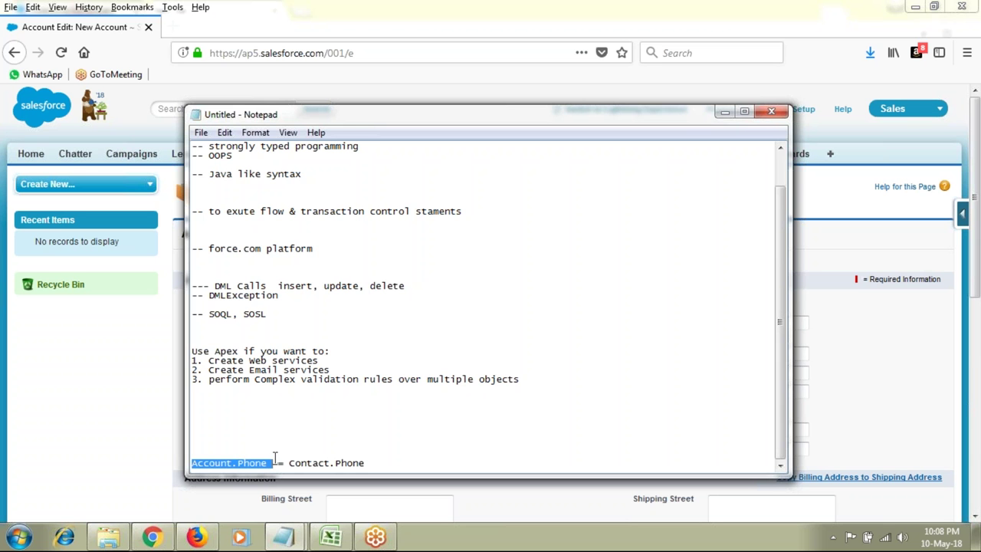
pyautogui.moveTo(293, 463); pyautogui.dragTo(374, 463)
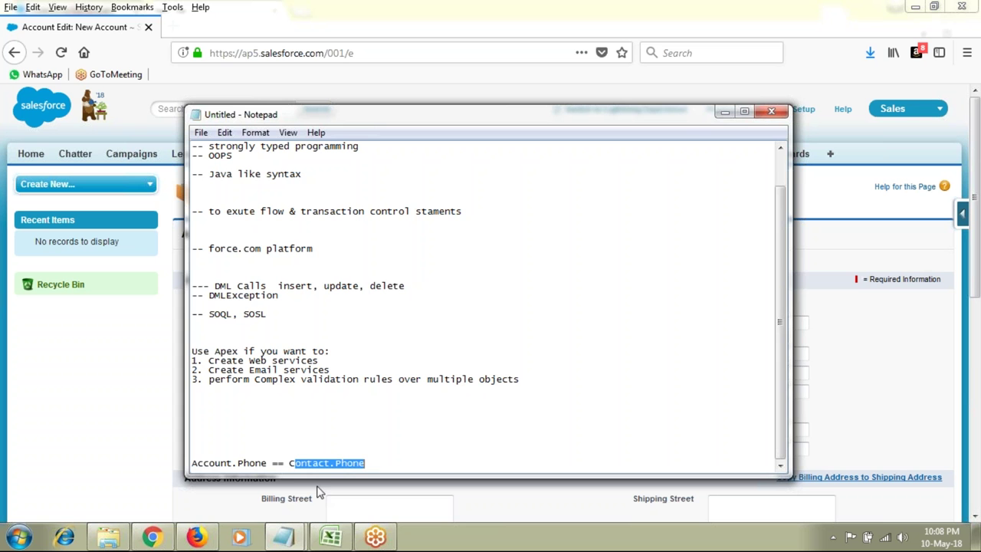
pyautogui.moveTo(270, 463); pyautogui.dragTo(187, 464)
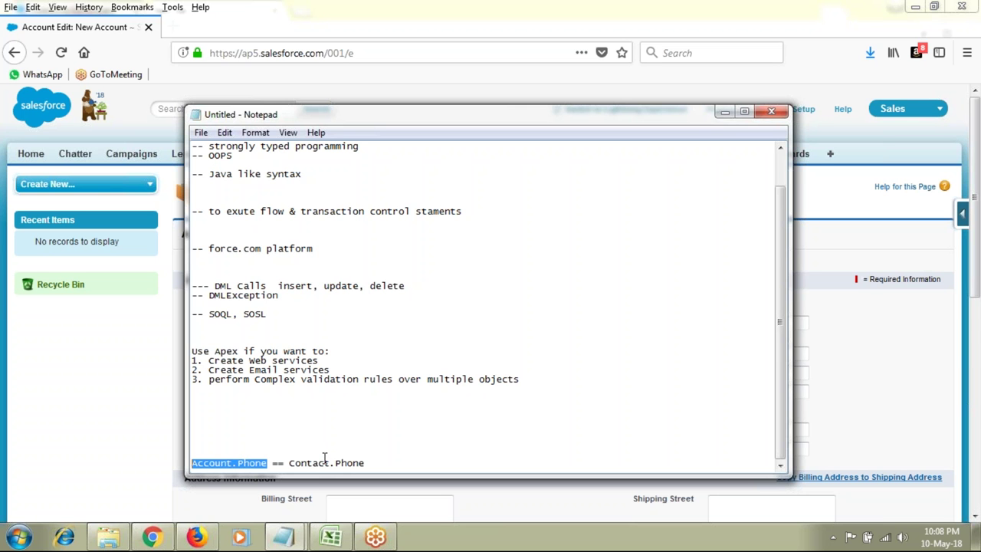
pyautogui.moveTo(277, 463); pyautogui.dragTo(149, 468)
pyautogui.click(372, 462)
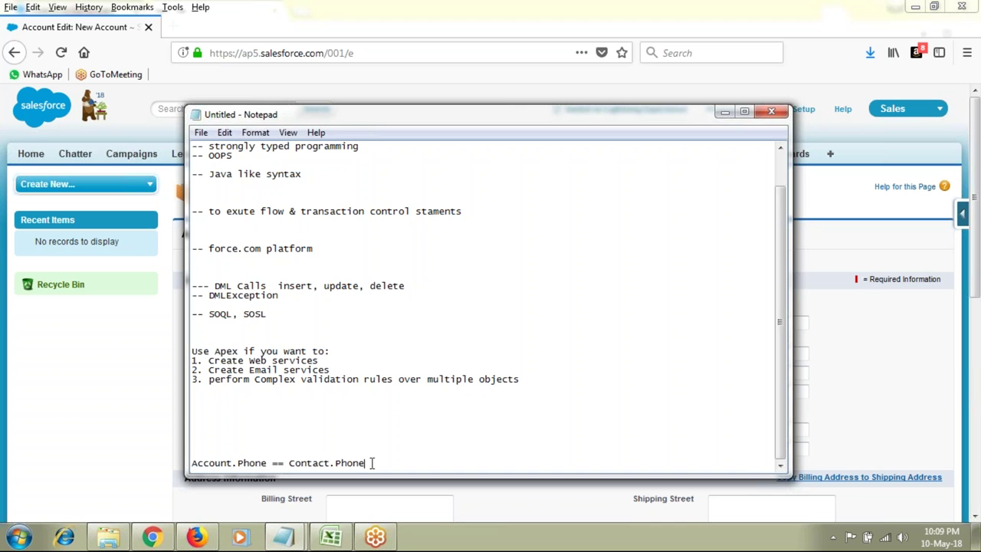
pyautogui.moveTo(367, 462); pyautogui.dragTo(341, 462)
pyautogui.moveTo(410, 379); pyautogui.dragTo(521, 378)
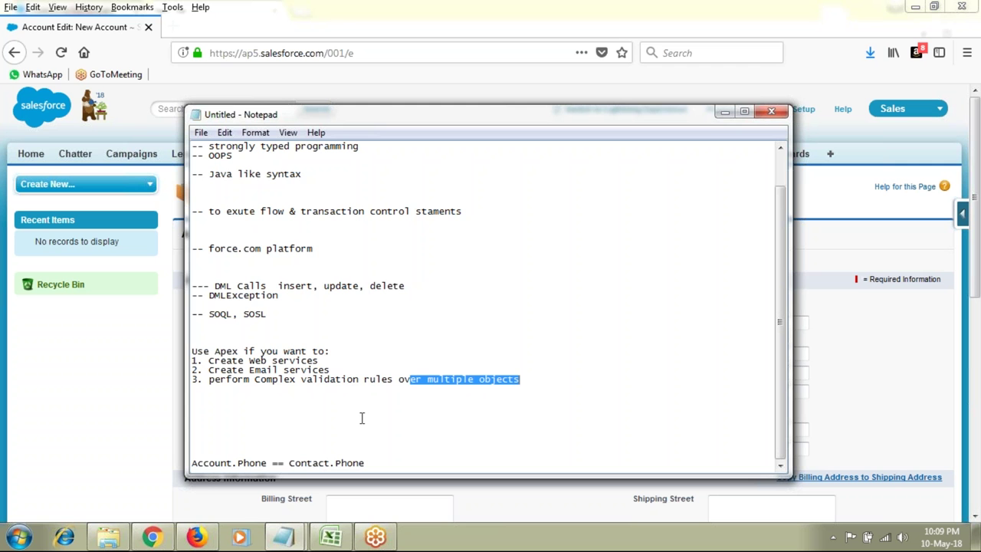
pyautogui.moveTo(301, 378); pyautogui.dragTo(387, 382)
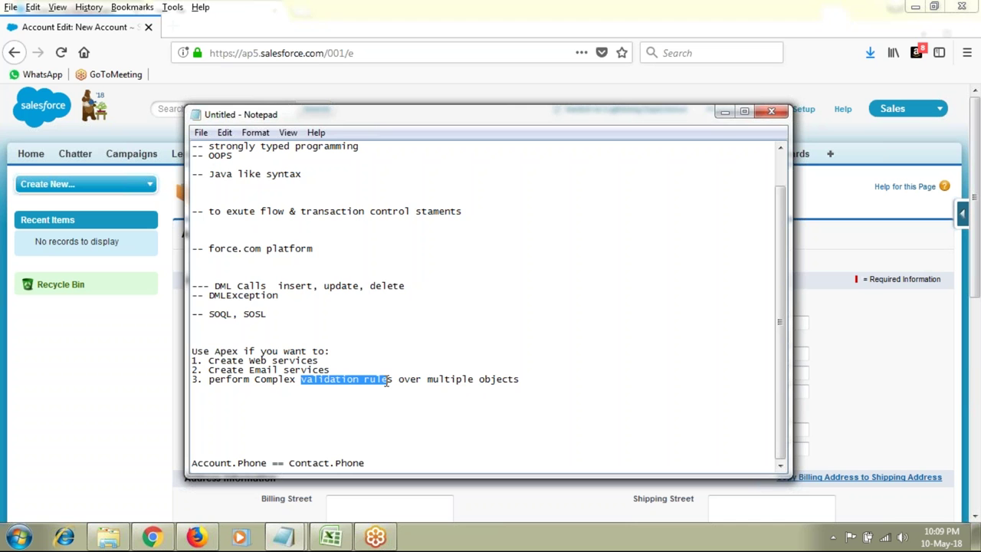
pyautogui.moveTo(260, 353); pyautogui.dragTo(198, 351)
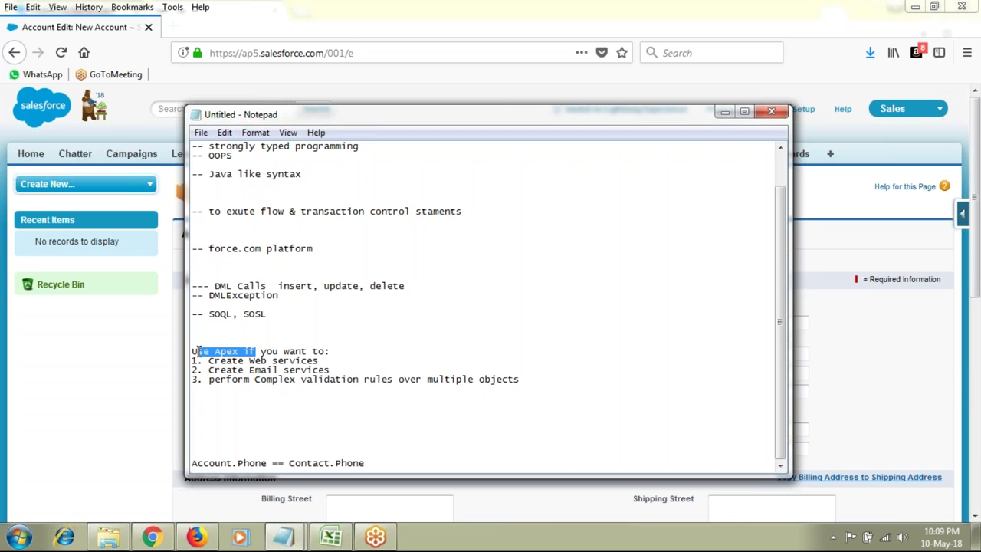
pyautogui.moveTo(316, 379); pyautogui.dragTo(434, 376)
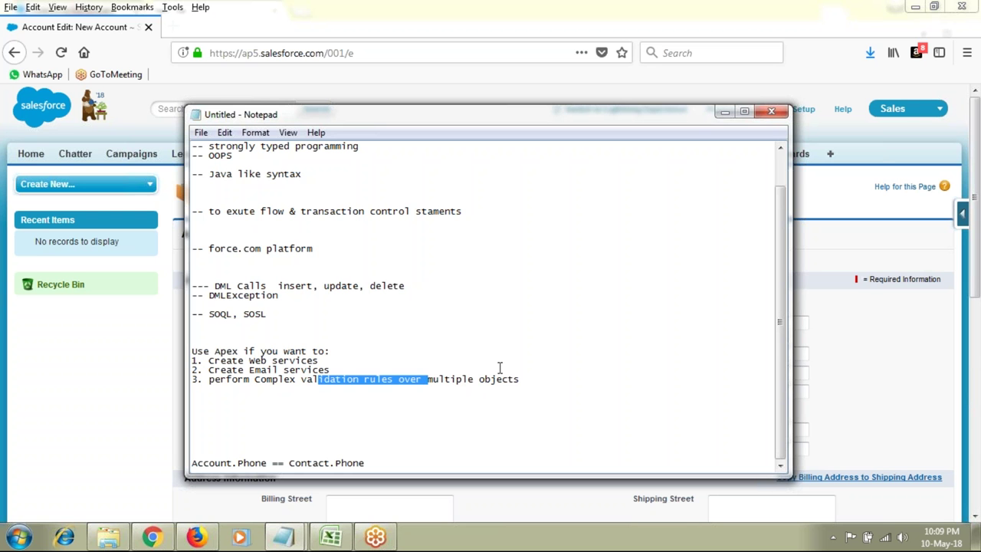
pyautogui.click(529, 375)
pyautogui.hotkey('shift', 'Home')
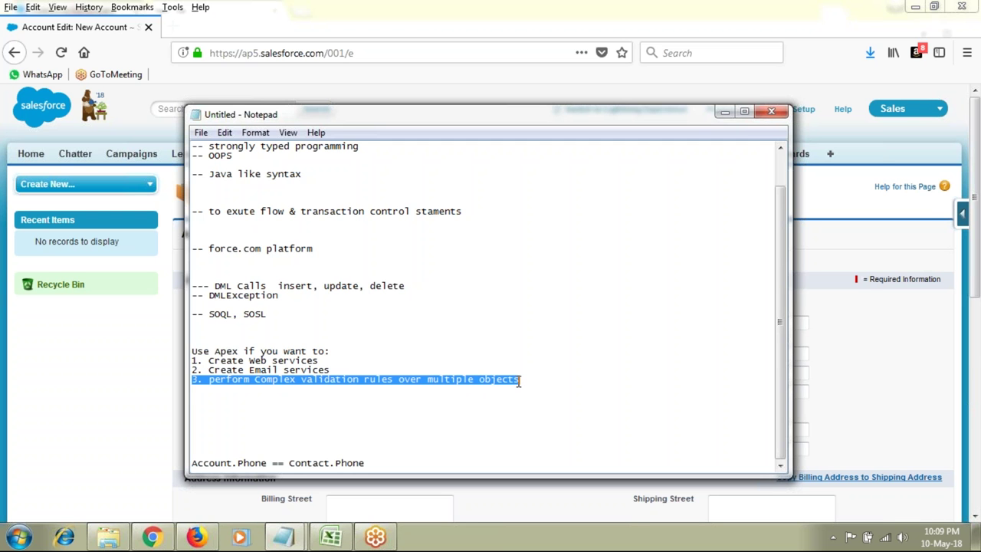
pyautogui.click(537, 381)
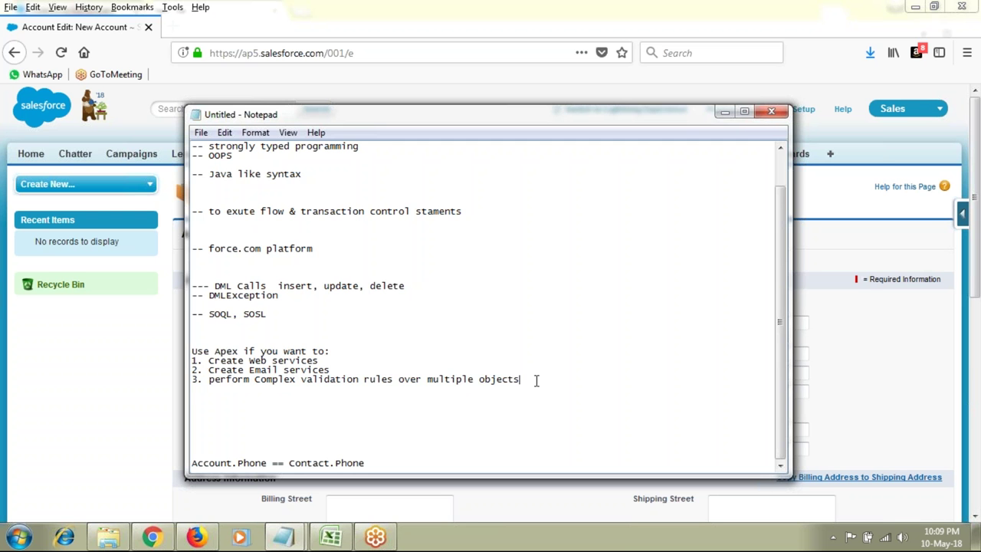
# Step: Type item '4. create complex business processes that r not supported by workflow rules', fixing typos
pyautogui.press('Return')
pyautogui.write('4.')
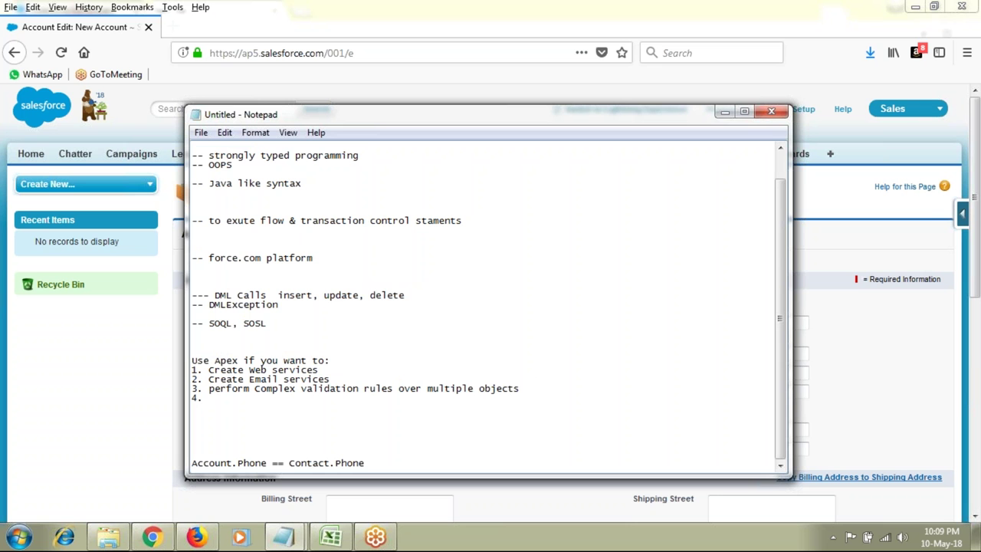
pyautogui.write('cr')
pyautogui.press('BackSpace')
pyautogui.press('BackSpace')
pyautogui.write('create complex business')
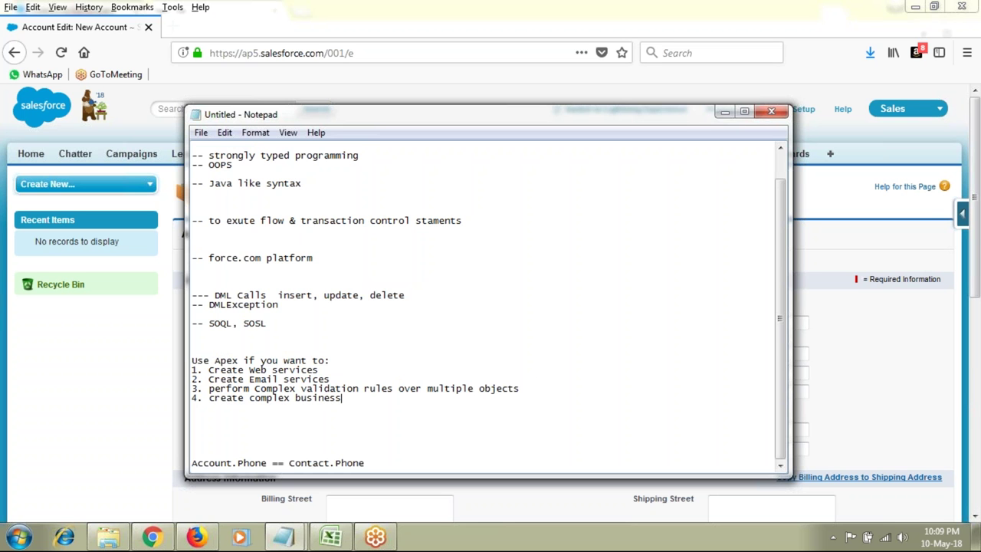
pyautogui.write(' processes that r not sup')
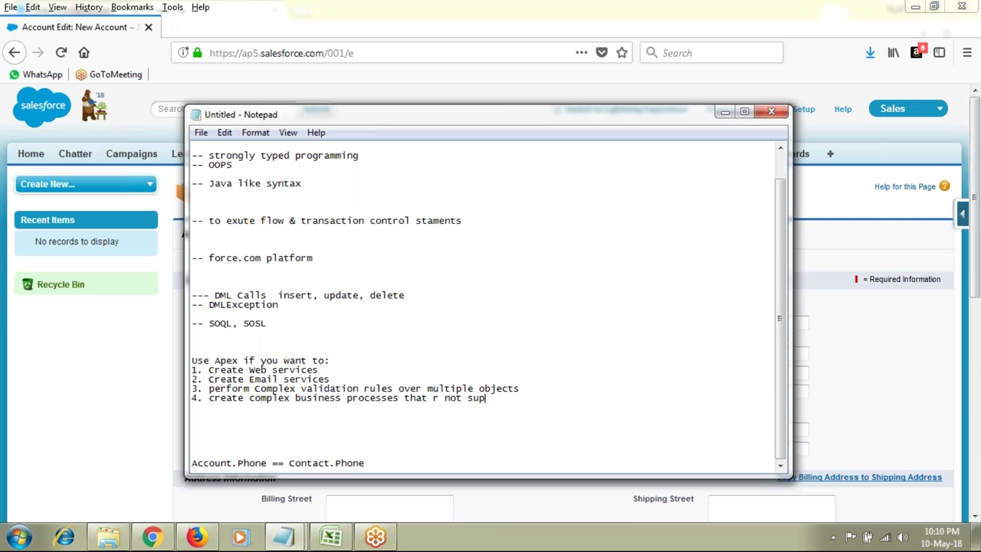
pyautogui.write('poe')
pyautogui.write('ted buu')
pyautogui.press('BackSpace')
pyautogui.press('BackSpace')
pyautogui.write('y workflow rules')
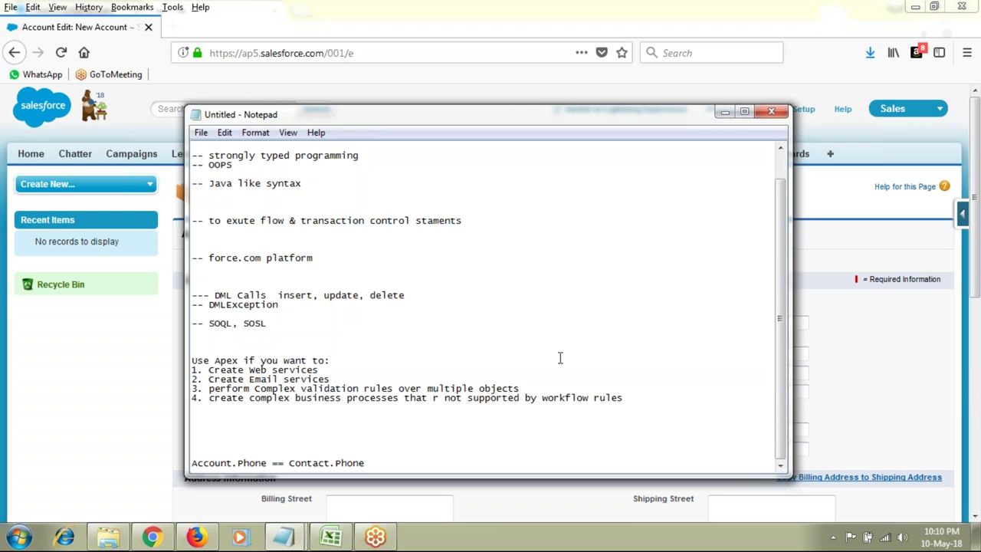
pyautogui.moveTo(301, 400); pyautogui.dragTo(400, 398)
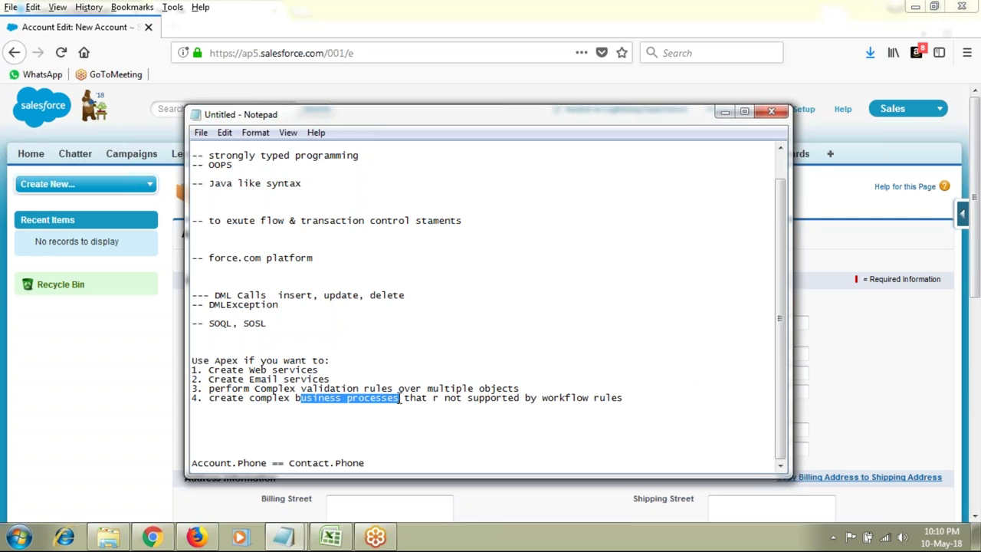
# Step: Type 'Contact.New----->Event' below the list and delete the 'Account.Phone == Contact.Phone' line
pyautogui.click(325, 432)
pyautogui.write('Contact')
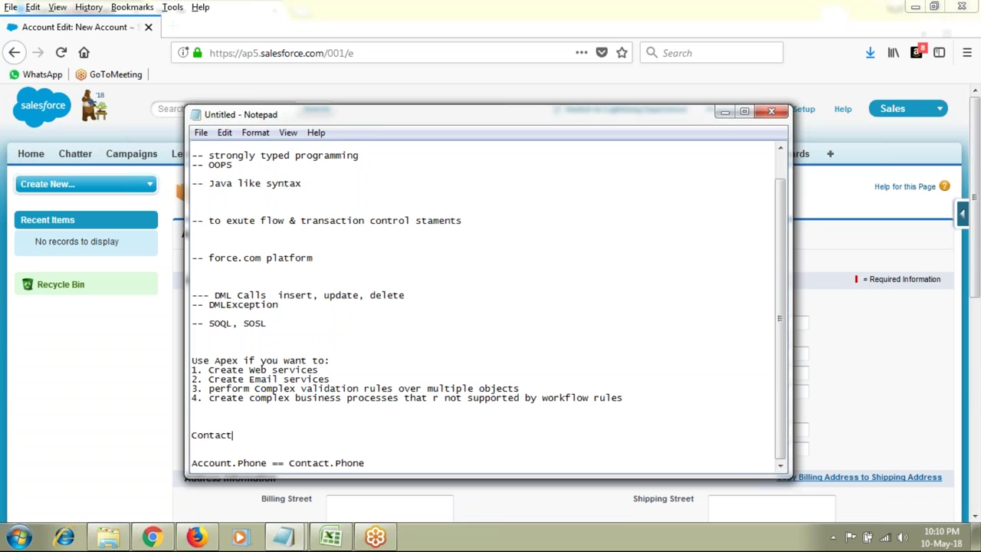
pyautogui.write('.New----->Event')
pyautogui.moveTo(624, 399); pyautogui.dragTo(544, 393)
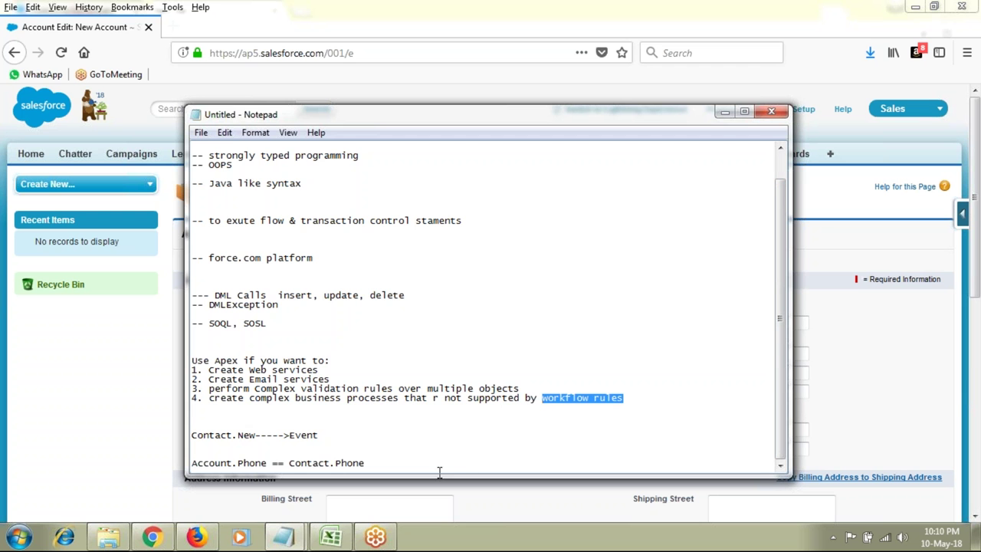
pyautogui.moveTo(394, 468); pyautogui.dragTo(174, 457)
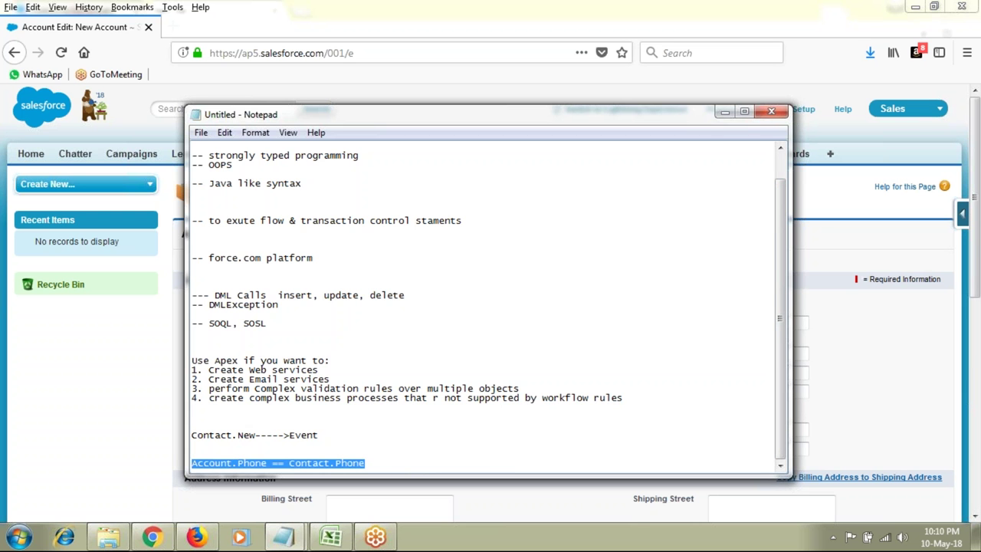
pyautogui.press('BackSpace')
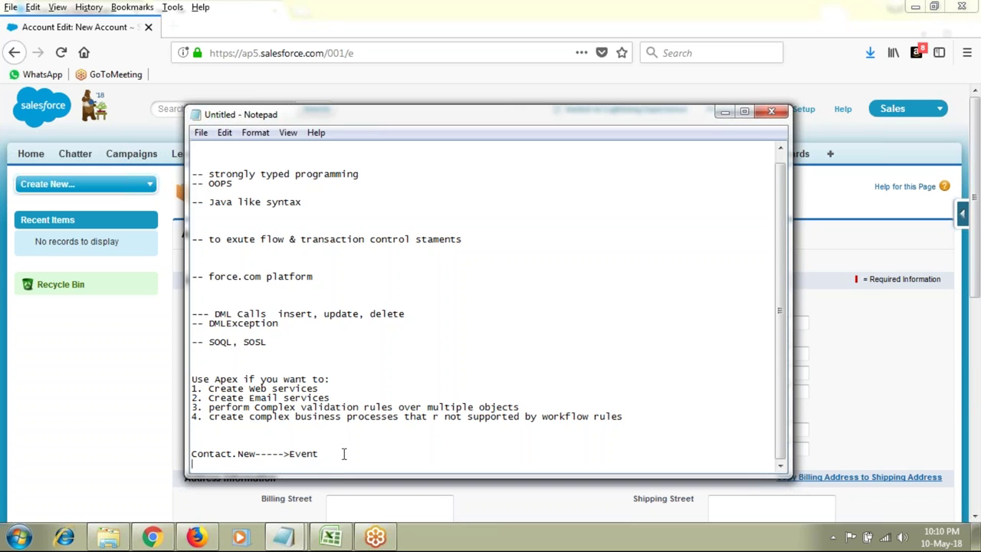
# Step: Return to Notepad and select the whole Contact.New-----> Event line
pyautogui.moveTo(349, 454); pyautogui.dragTo(173, 453)
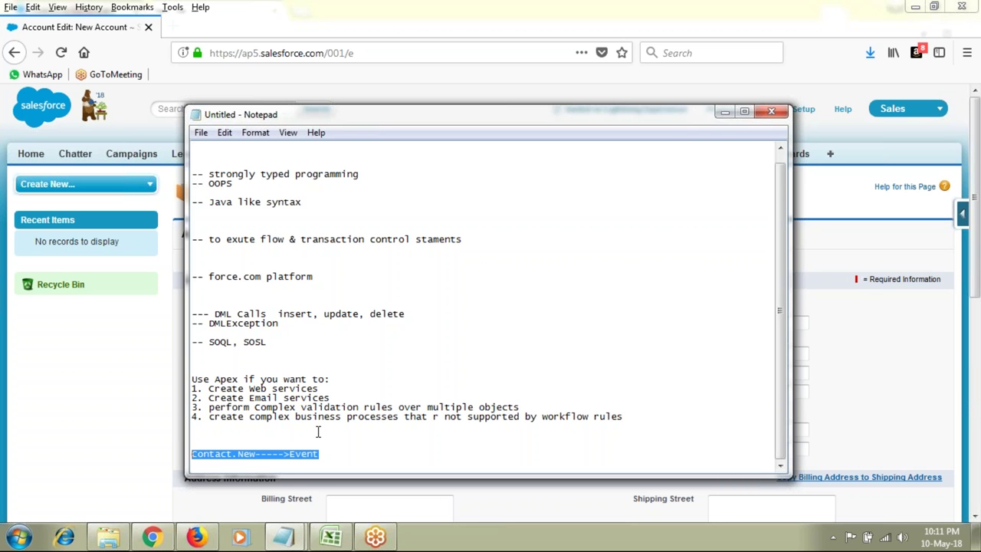
pyautogui.click(254, 453)
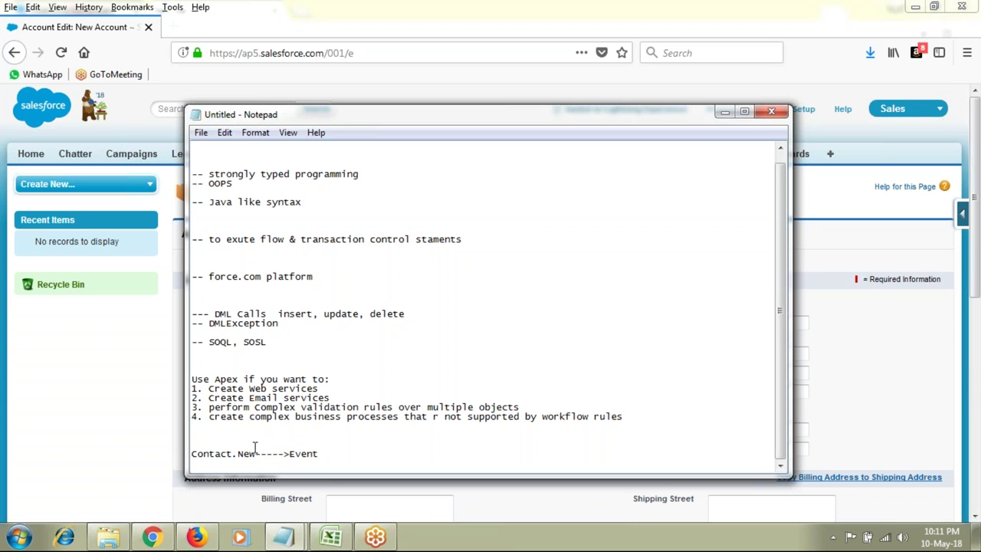
pyautogui.click(810, 26)
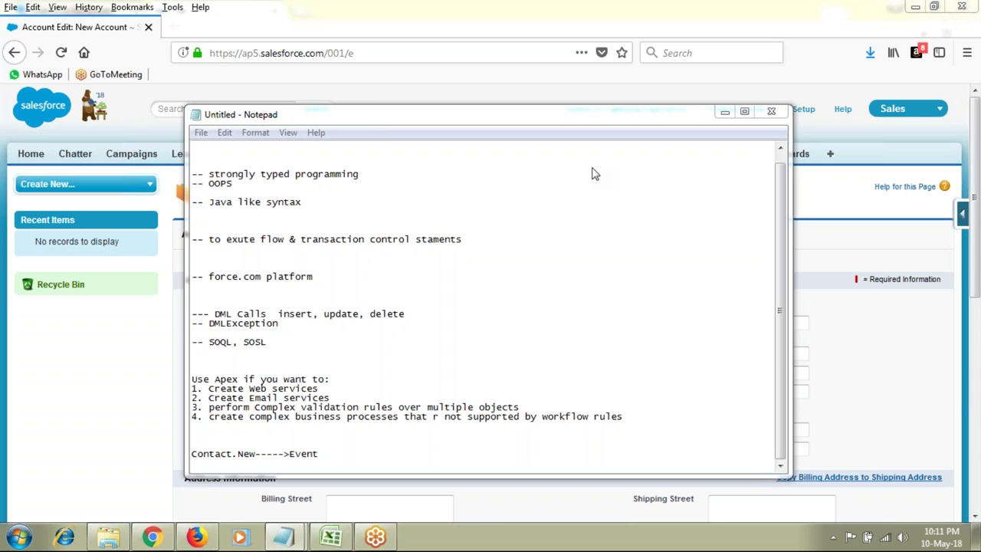
pyautogui.click(290, 453)
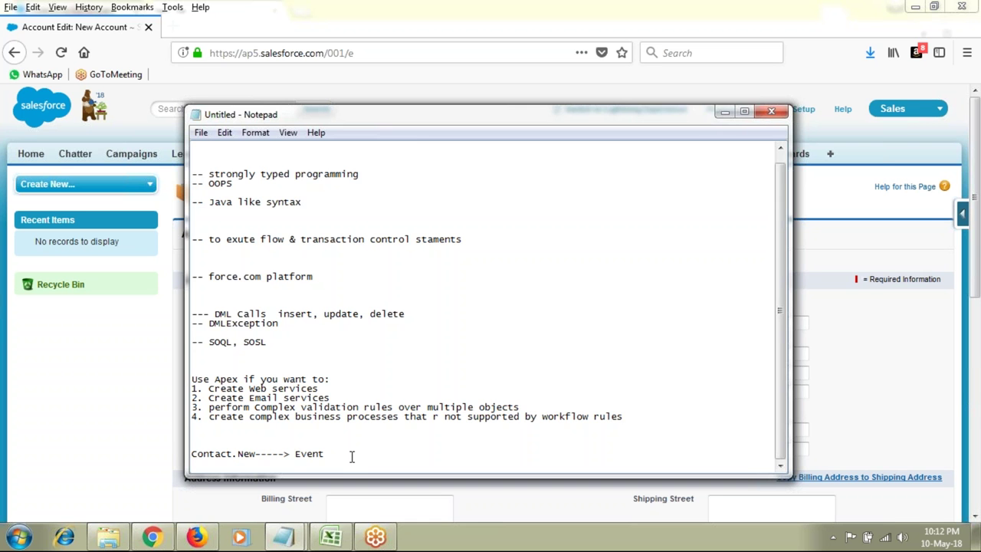
pyautogui.click(352, 456)
pyautogui.click(201, 466)
pyautogui.moveTo(201, 463); pyautogui.dragTo(198, 444)
# Step: Delete the Contact.New-----> Event line and leave a fresh empty line below the list
pyautogui.press('BackSpace')
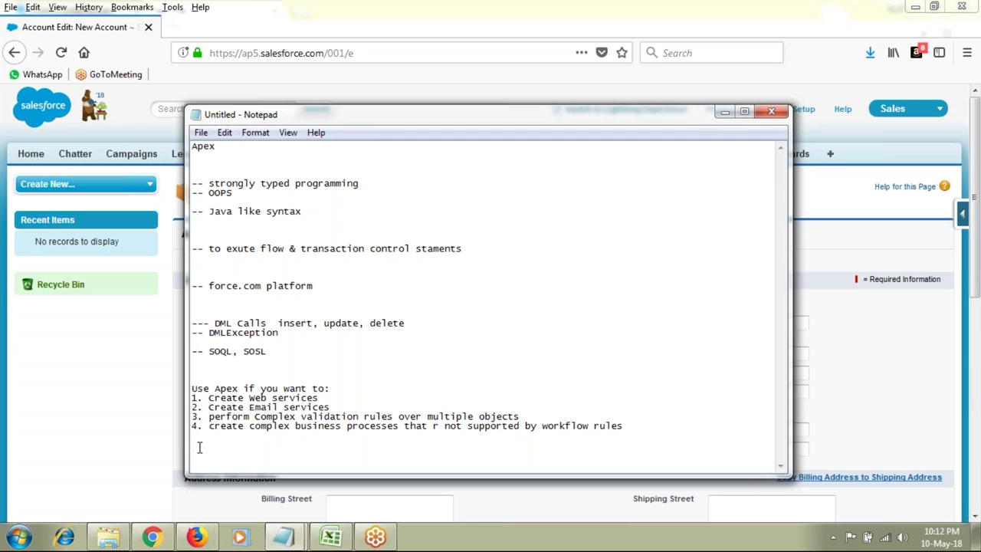
pyautogui.press('Return')
pyautogui.press('Return')
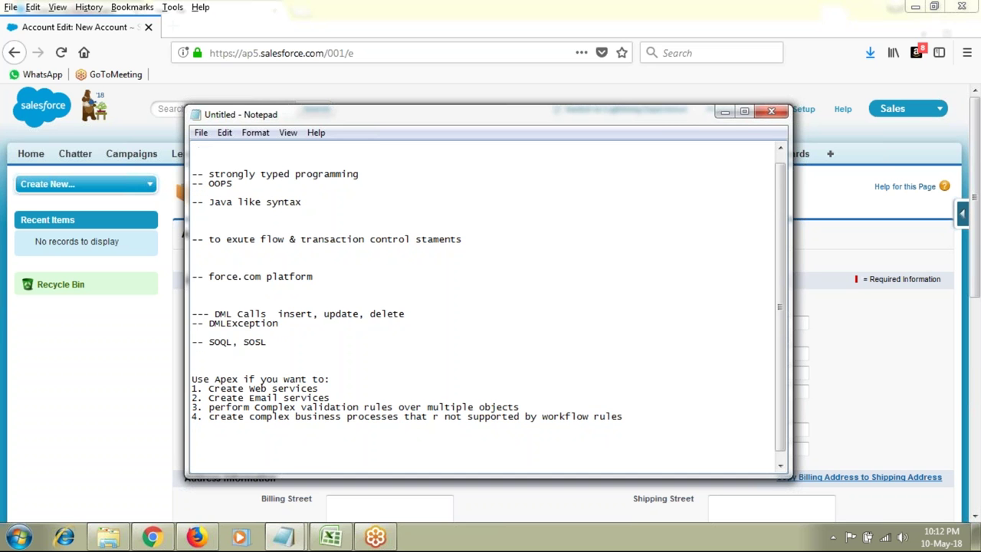
pyautogui.scroll(3, 310, 454)
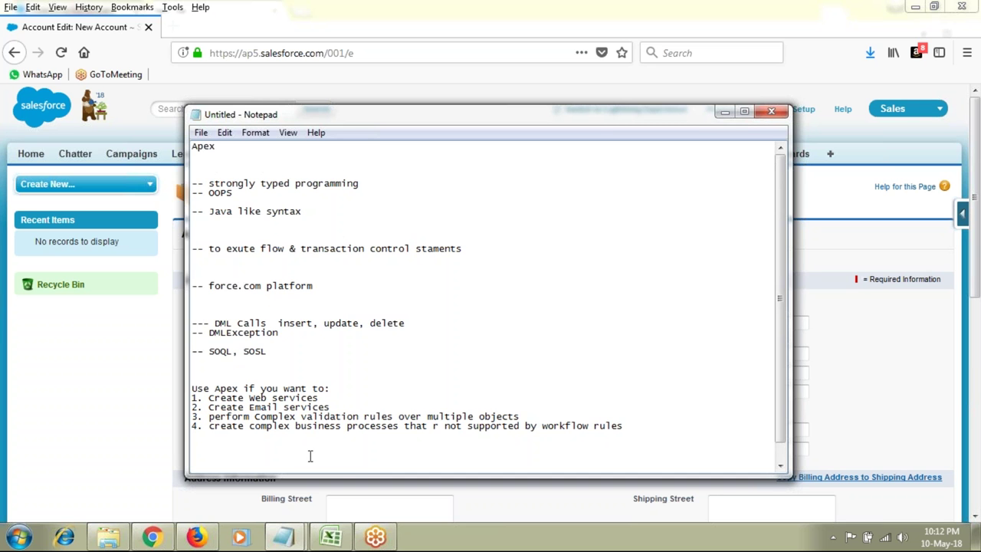
pyautogui.scroll(-1, 409, 440)
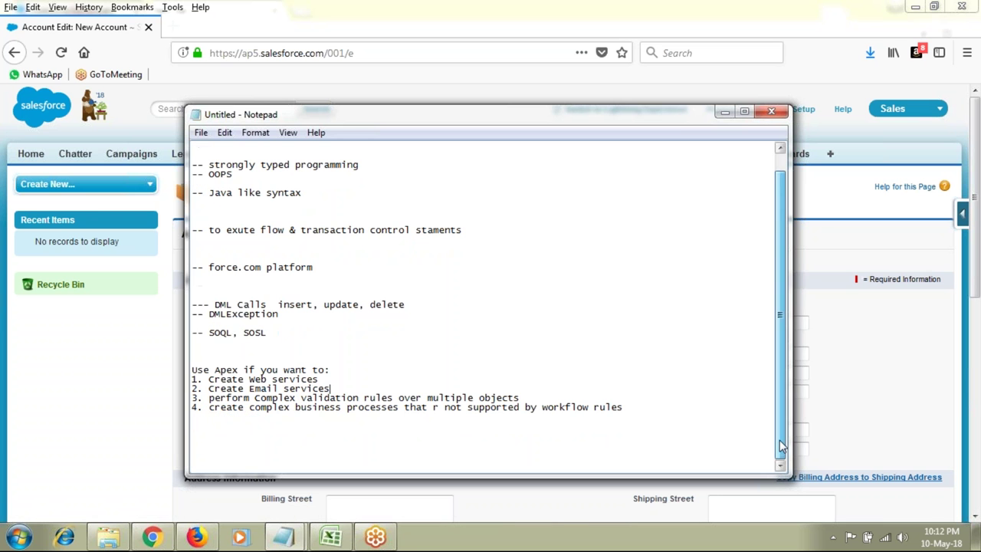
# Step: Type 'Apex class', 'Apex Trigger' and 'Apex Test Class' on separate lines, then highlight them
pyautogui.write('Apex cll')
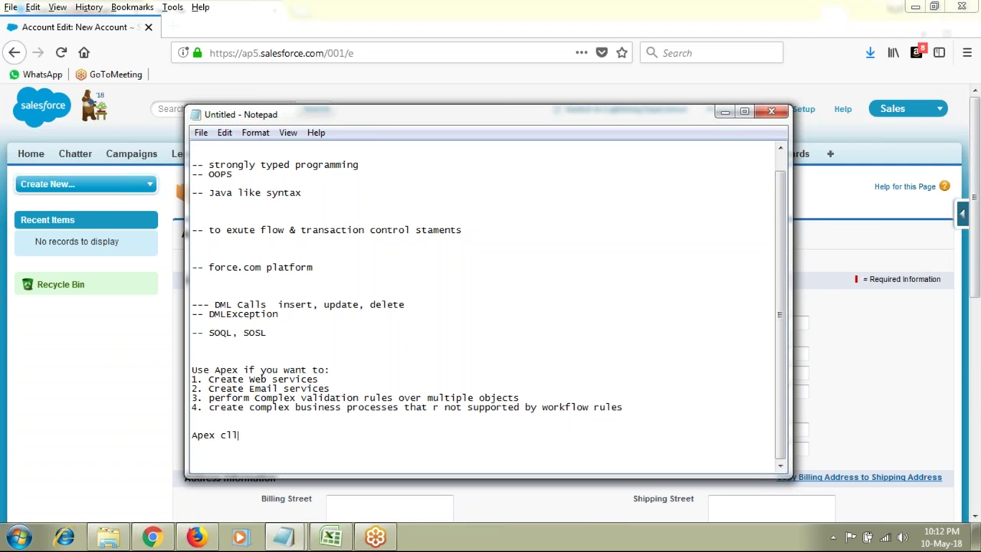
pyautogui.press('BackSpace')
pyautogui.write('ass')
pyautogui.write('Apex ')
pyautogui.write('Trigger')
pyautogui.press('Return')
pyautogui.write('Apex')
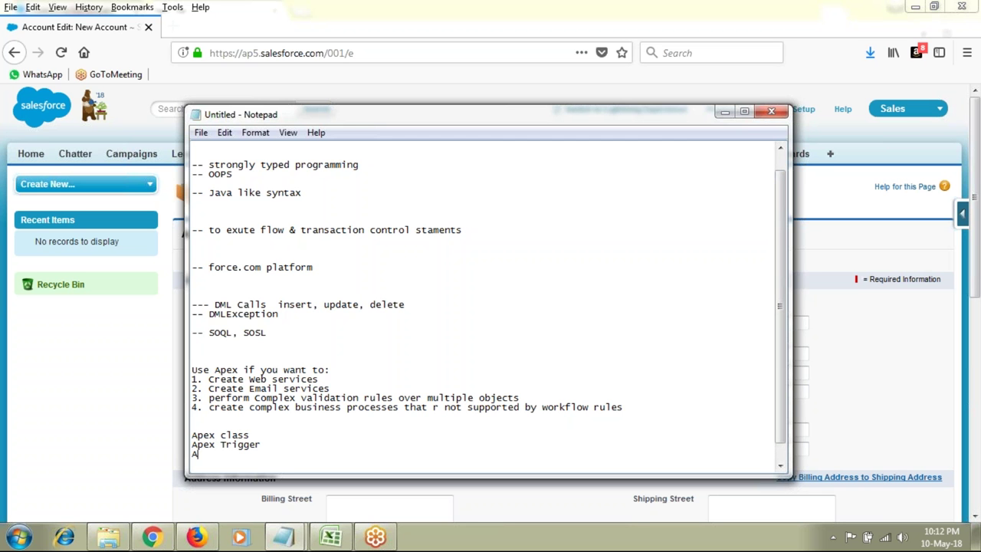
pyautogui.write(' Test Class')
pyautogui.moveTo(223, 436); pyautogui.dragTo(192, 435)
pyautogui.moveTo(269, 438); pyautogui.dragTo(164, 431)
pyautogui.click(299, 464)
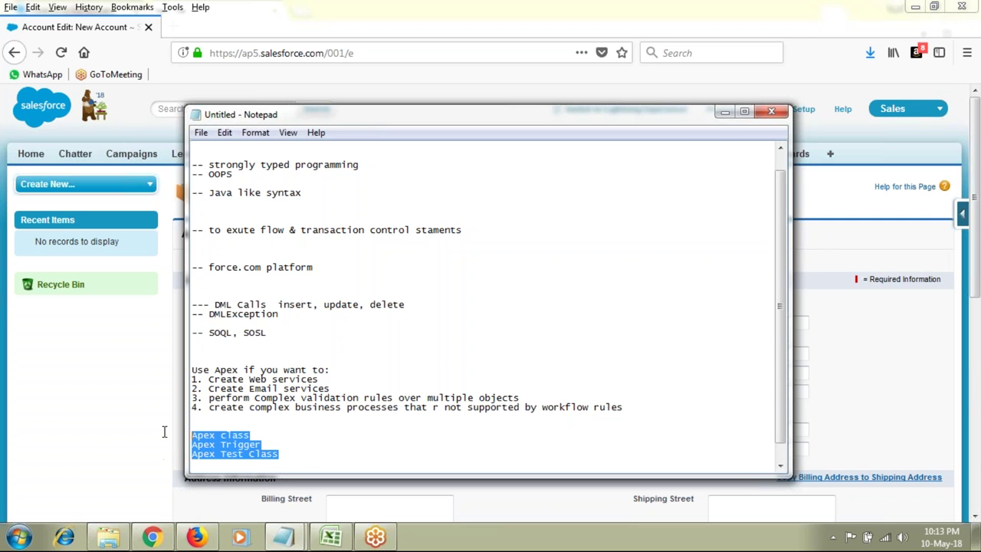
pyautogui.click(282, 461)
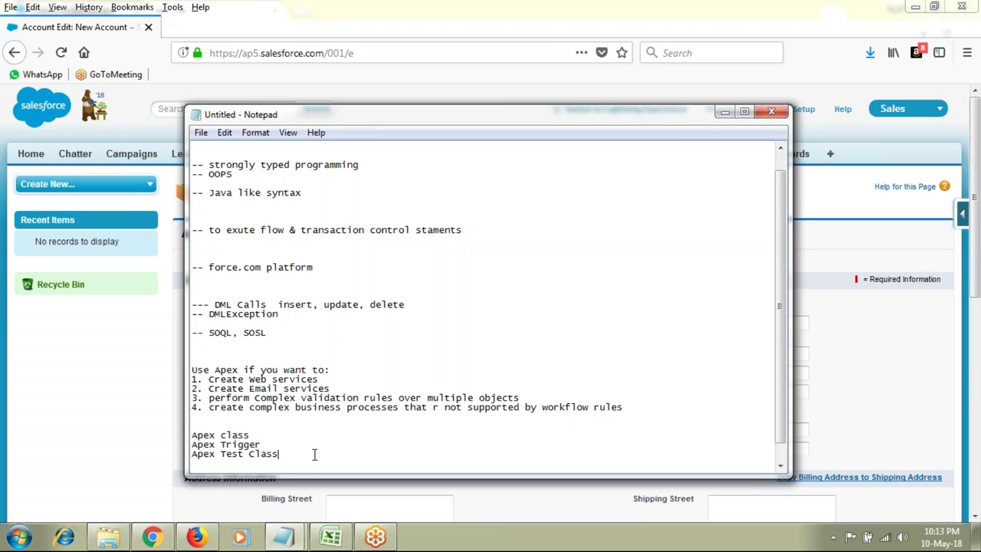
# Step: Annotate the Apex class line with '--- LOGIC'
pyautogui.click(264, 435)
pyautogui.write('--- LOGIC')
pyautogui.doubleClick(249, 453)
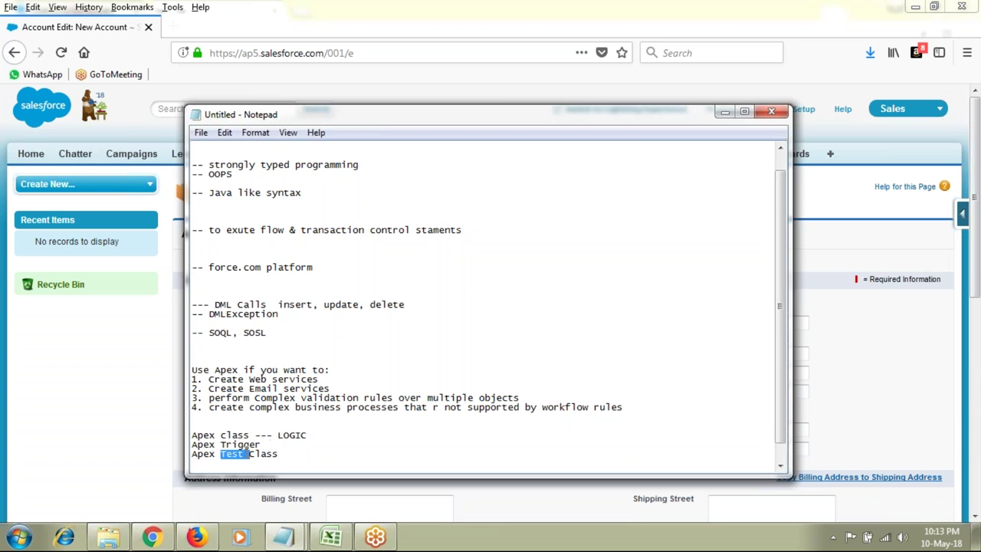
pyautogui.doubleClick(243, 446)
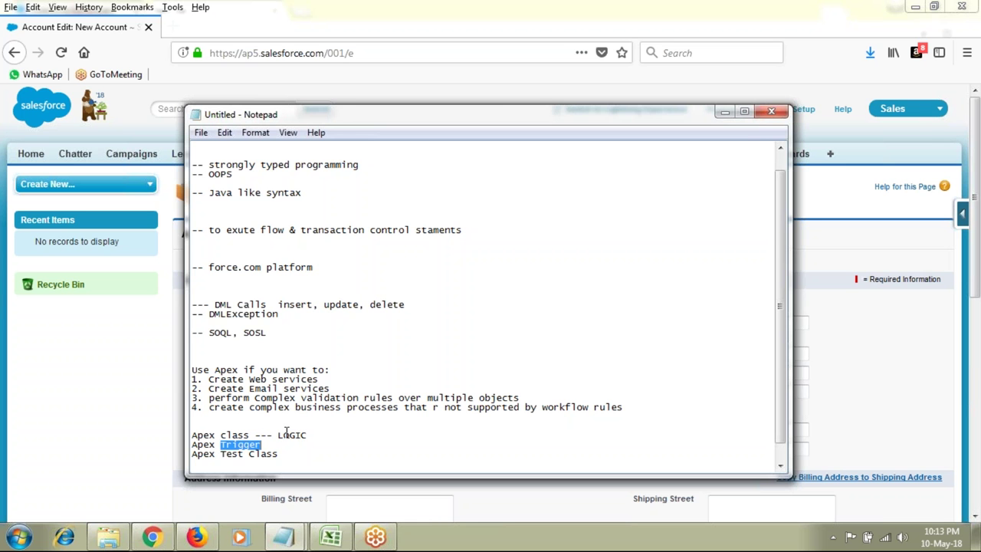
pyautogui.doubleClick(290, 434)
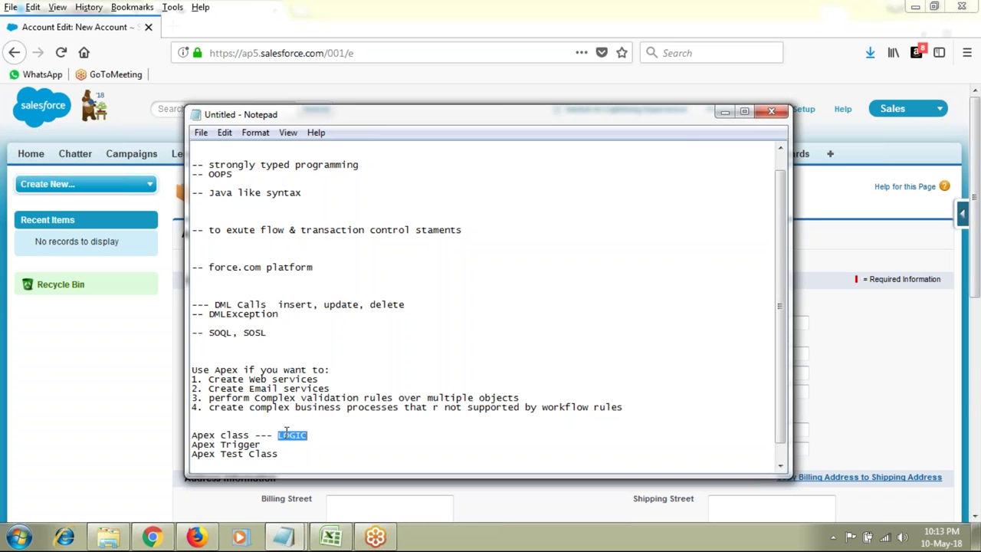
pyautogui.click(242, 431)
pyautogui.doubleClick(241, 435)
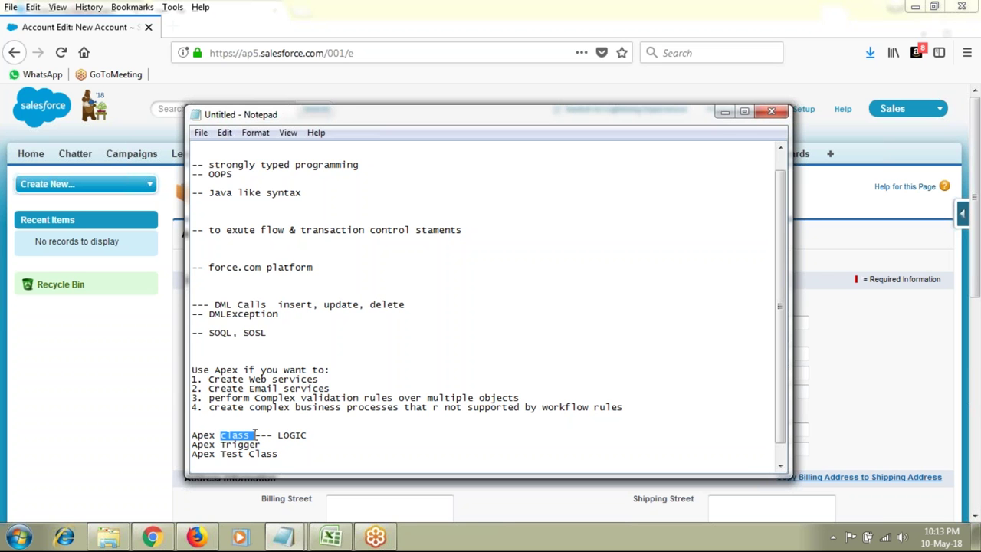
# Step: Annotate the Apex Trigger line with '-- invoke the class'
pyautogui.click(283, 452)
pyautogui.click(288, 443)
pyautogui.write('-- invoke t')
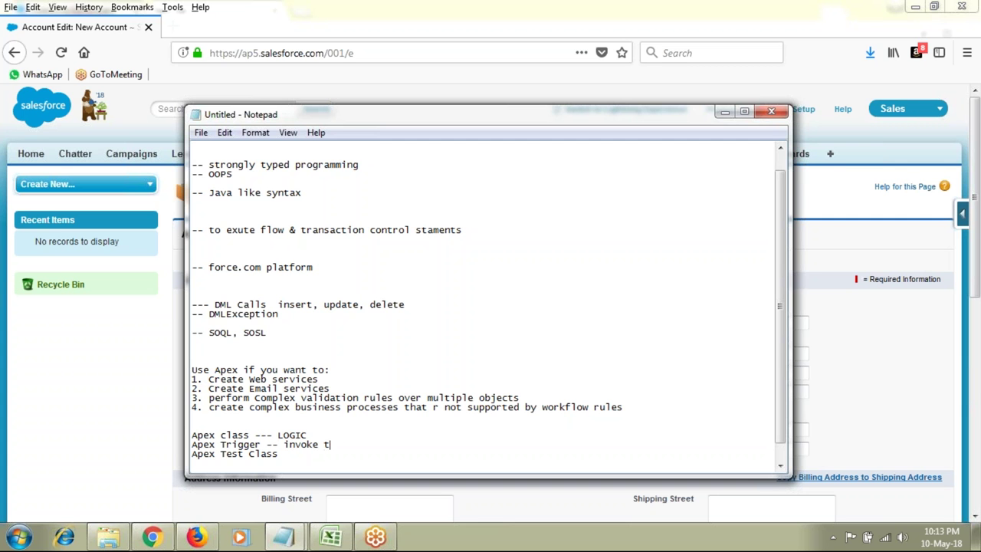
pyautogui.write('he class')
pyautogui.doubleClick(298, 434)
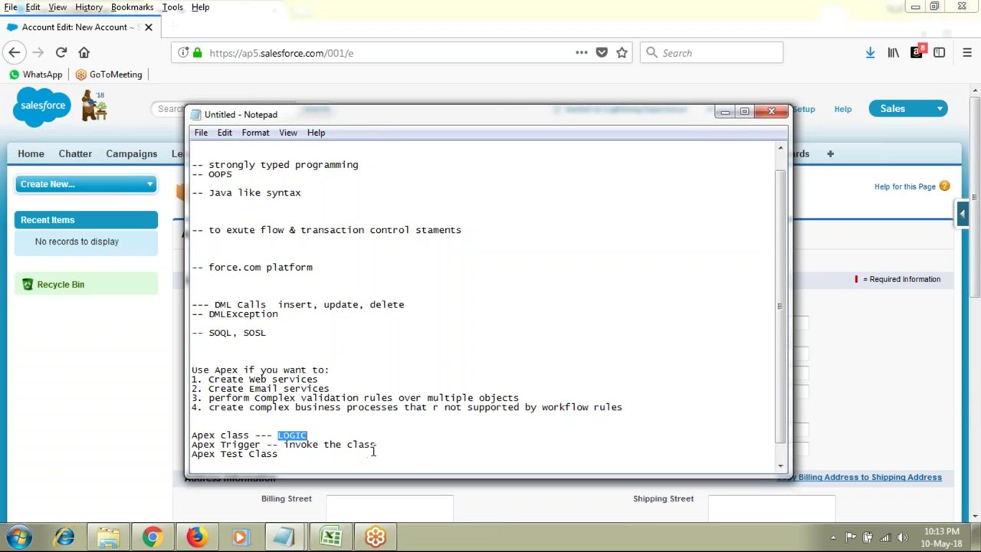
pyautogui.moveTo(237, 444); pyautogui.dragTo(258, 445)
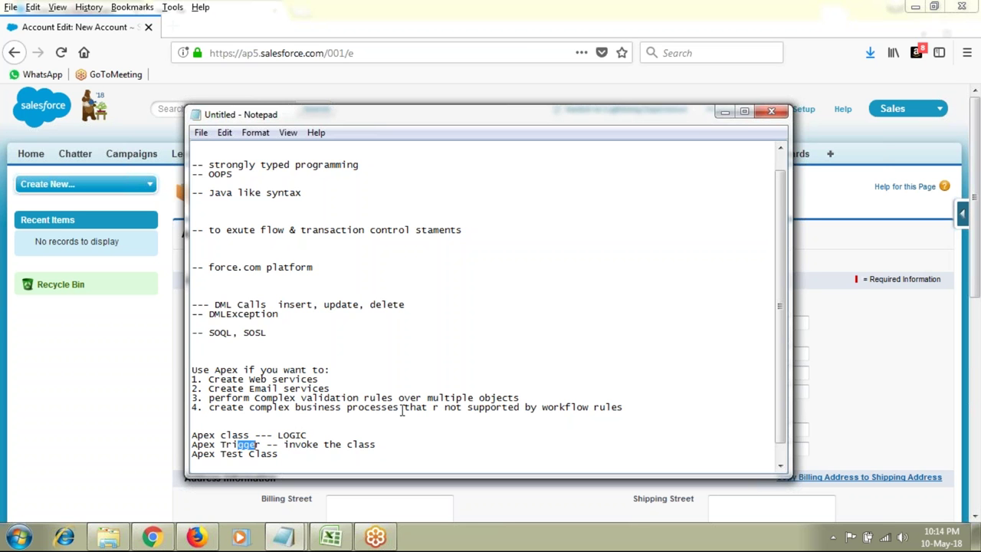
# Step: Highlight insert, update and delete on the DML Calls line, then both Apex annotations
pyautogui.doubleClick(305, 305)
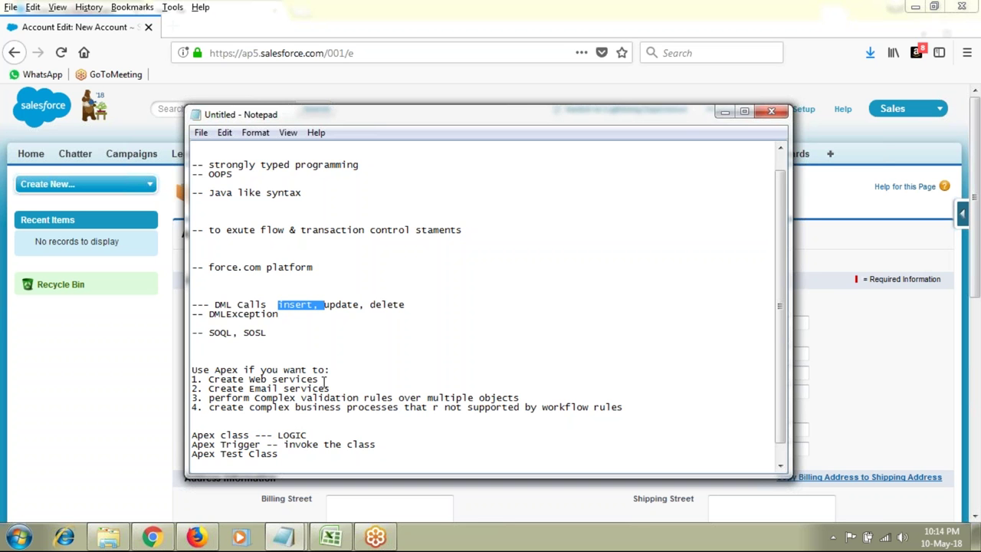
pyautogui.doubleClick(349, 304)
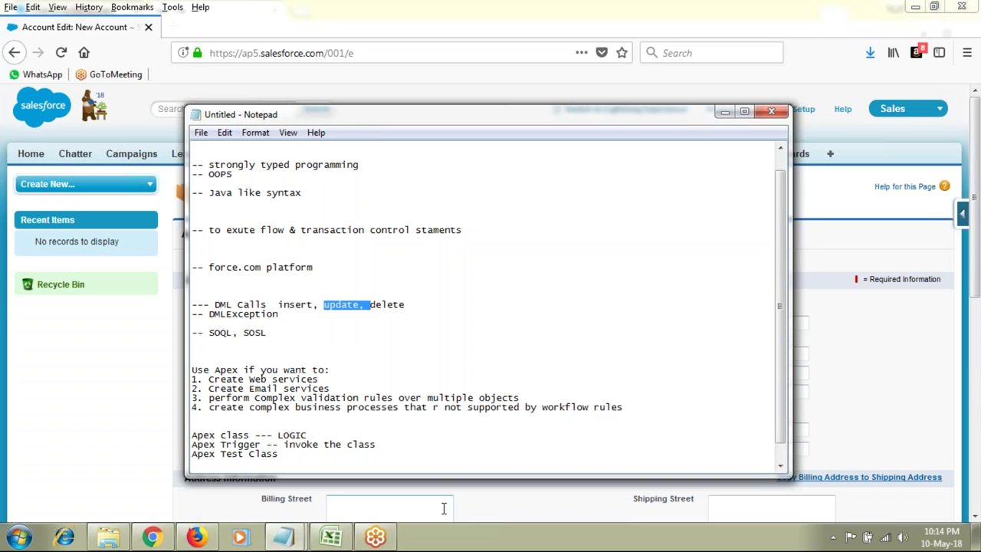
pyautogui.doubleClick(386, 306)
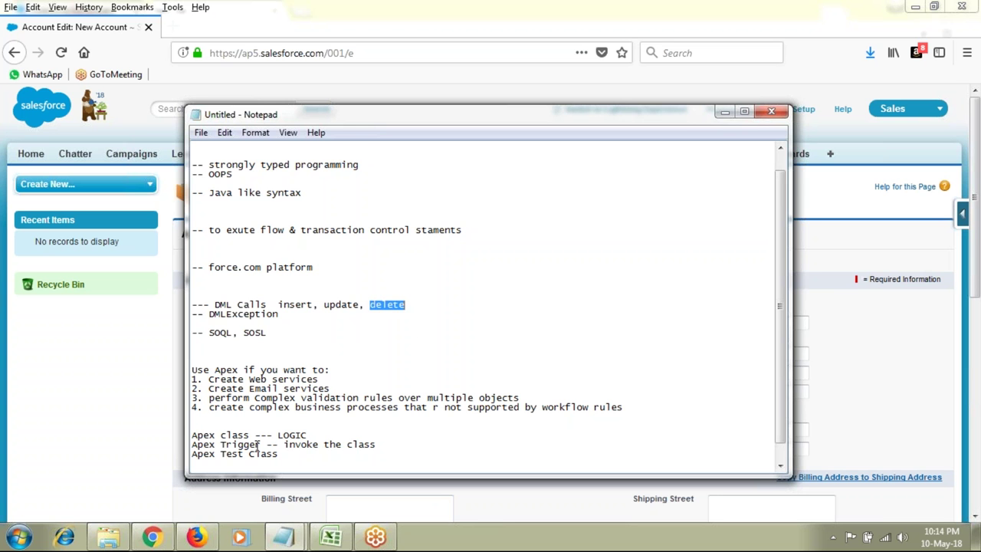
pyautogui.moveTo(231, 435); pyautogui.dragTo(308, 436)
pyautogui.keyDown('shift'); pyautogui.click(374, 443); pyautogui.keyUp('shift')
pyautogui.click(332, 461)
# Step: Add blank lines below the Apex list and select the Apex class and Apex Trigger lines
pyautogui.press('Return')
pyautogui.press('Return')
pyautogui.press('Return')
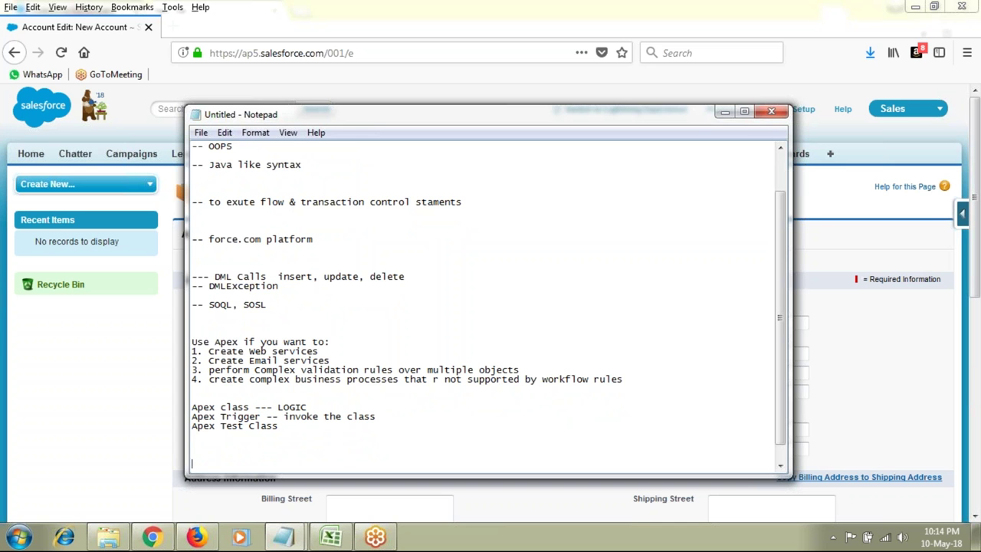
pyautogui.scroll(-1, 785, 249)
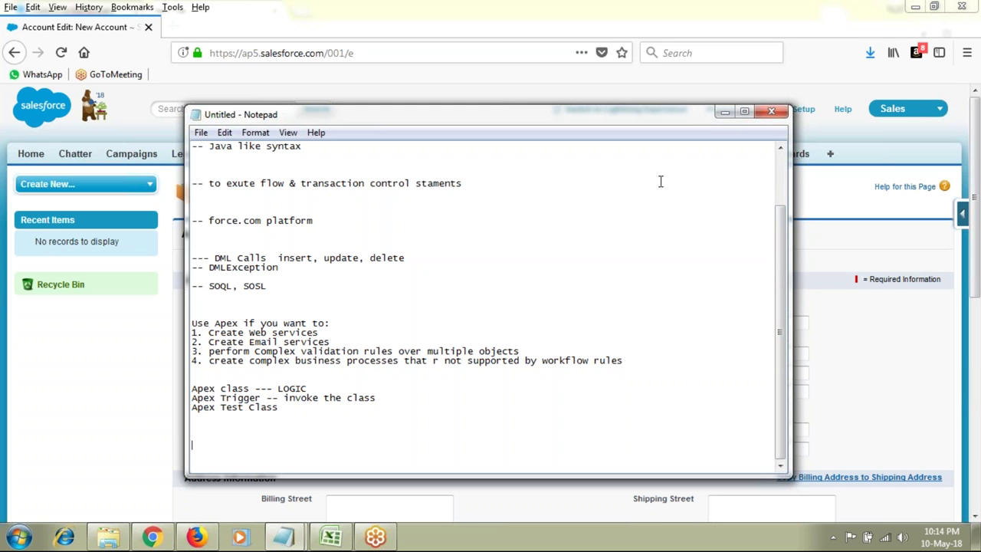
pyautogui.moveTo(221, 389); pyautogui.dragTo(262, 399)
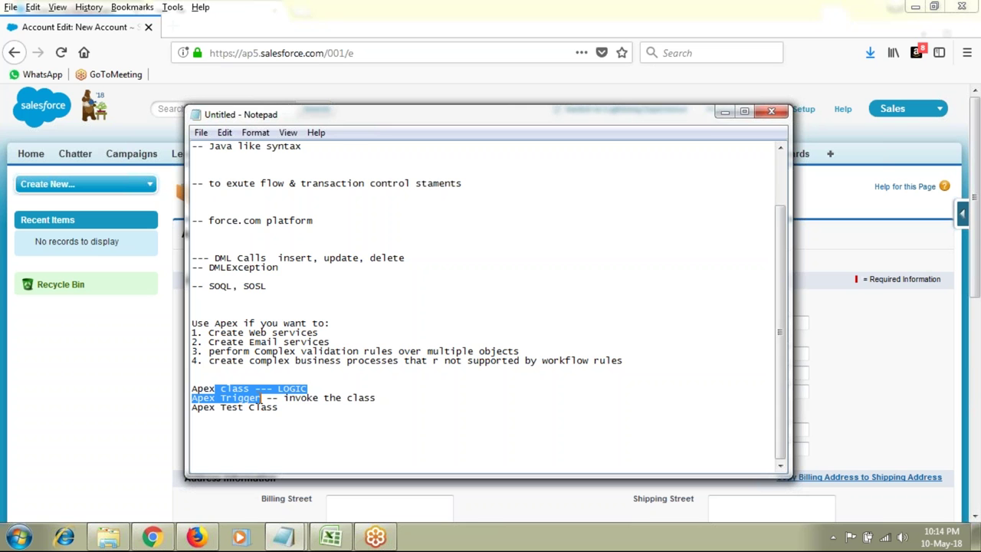
pyautogui.moveTo(262, 398); pyautogui.dragTo(391, 398)
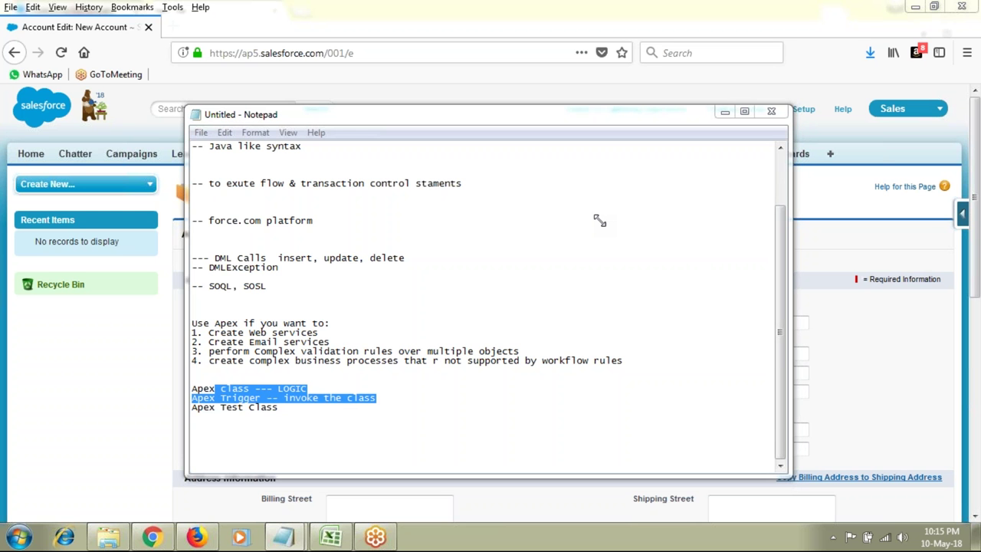
pyautogui.click(412, 395)
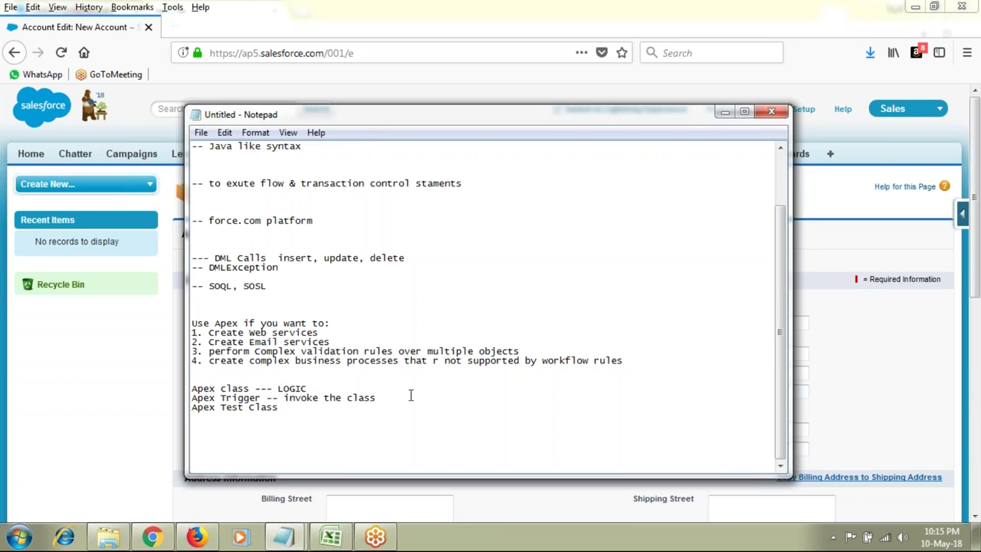
pyautogui.moveTo(379, 398); pyautogui.dragTo(191, 388)
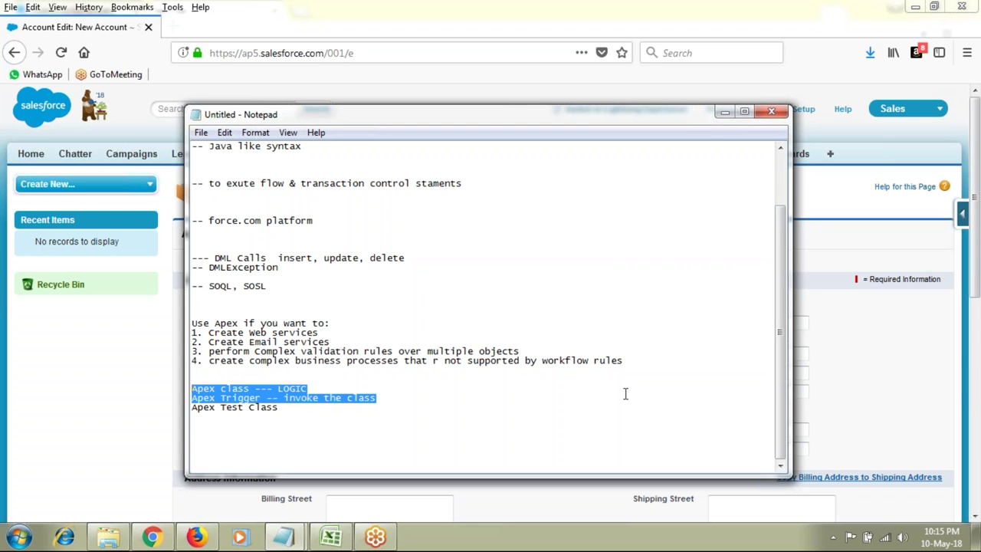
# Step: Type 'Book -- object' and 'Price -- field' on lines below Apex Test Class
pyautogui.click(390, 436)
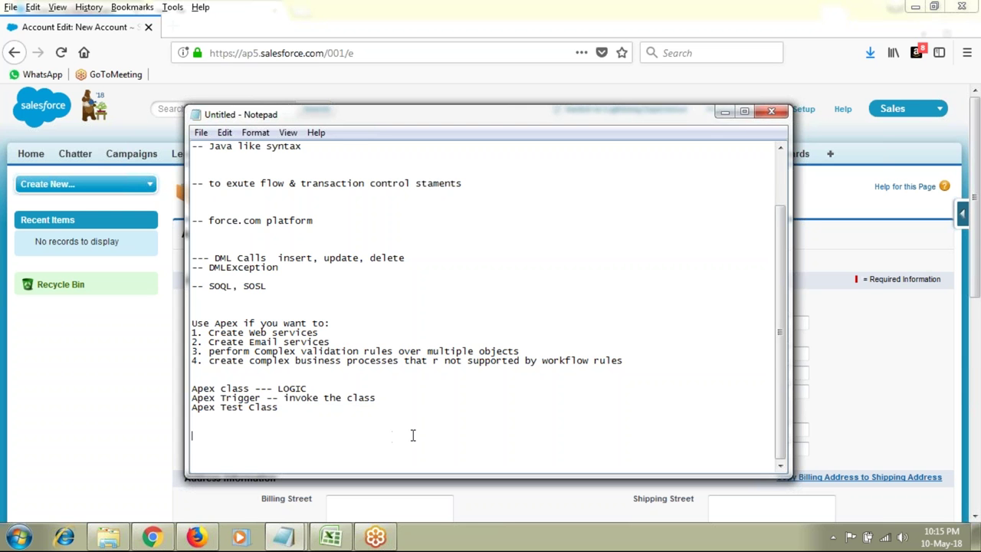
pyautogui.write('Bo')
pyautogui.press('BackSpace')
pyautogui.write('ook')
pyautogui.write('-- object')
pyautogui.press('Return')
pyautogui.write('Price__')
pyautogui.press('BackSpace')
pyautogui.press('BackSpace')
pyautogui.write('-- ')
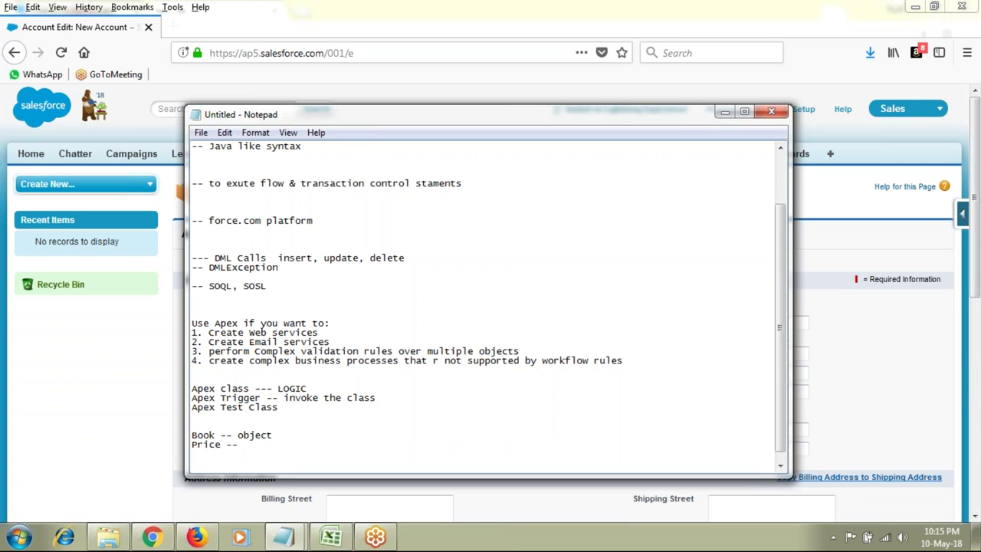
pyautogui.write('field')
# Step: Add 'price -- 20%' a few lines lower, highlight the example lines, and move the window
pyautogui.press('Return')
pyautogui.press('Return')
pyautogui.press('Return')
pyautogui.press('Return')
pyautogui.write('price -- ')
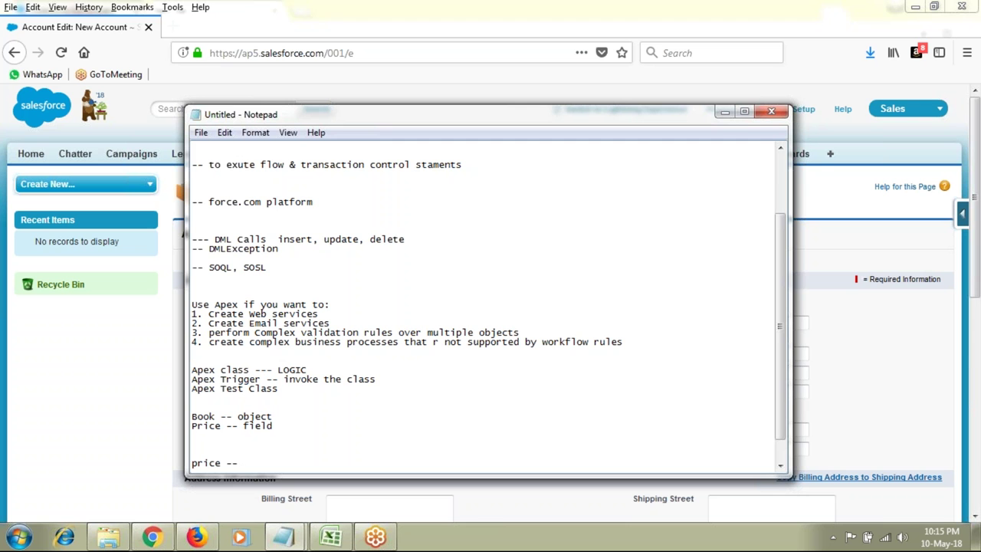
pyautogui.write('20%')
pyautogui.moveTo(238, 463); pyautogui.dragTo(262, 463)
pyautogui.moveTo(270, 427); pyautogui.dragTo(184, 416)
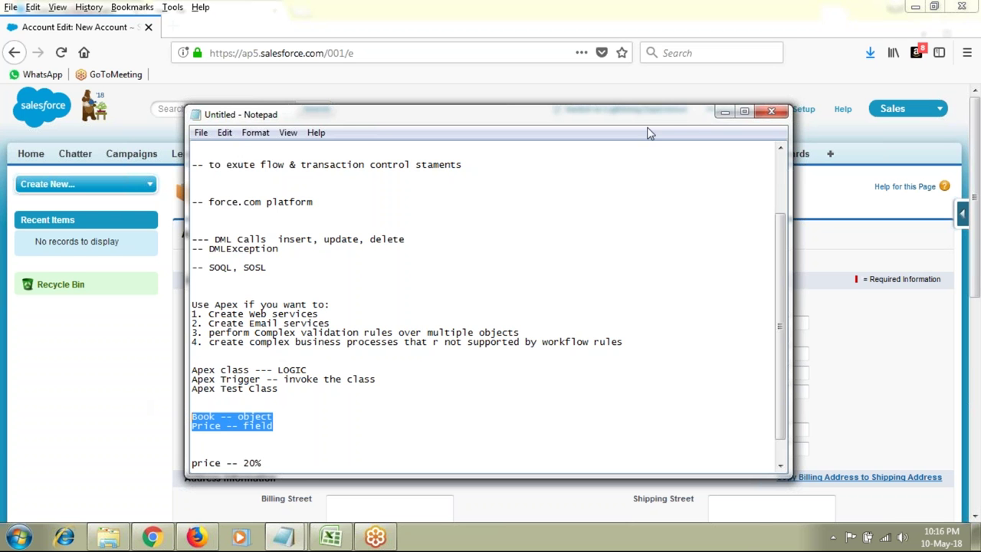
pyautogui.moveTo(674, 117); pyautogui.dragTo(695, 175)
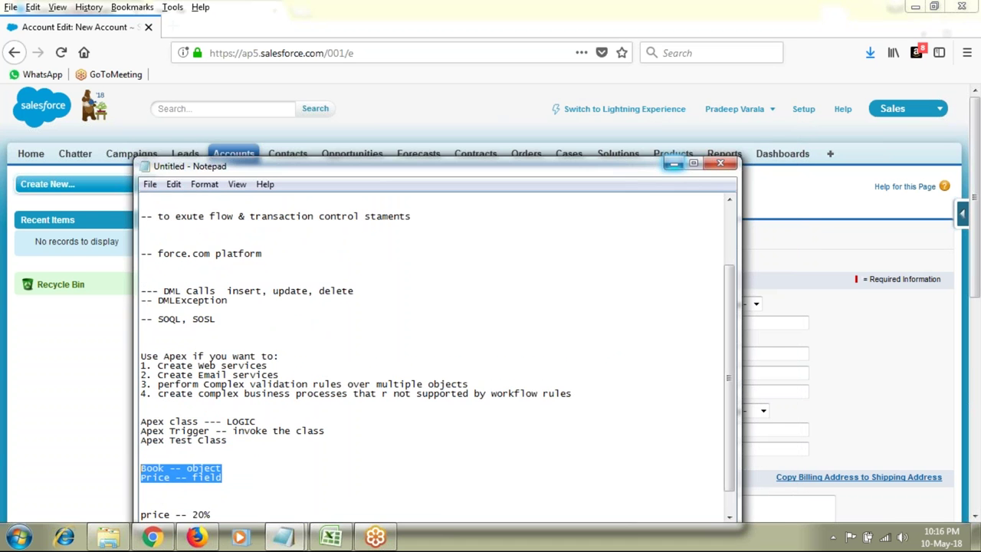
# Step: Switch to Salesforce Setup and find Objects via Quick Find 'objects'
pyautogui.click(672, 164)
pyautogui.click(798, 112)
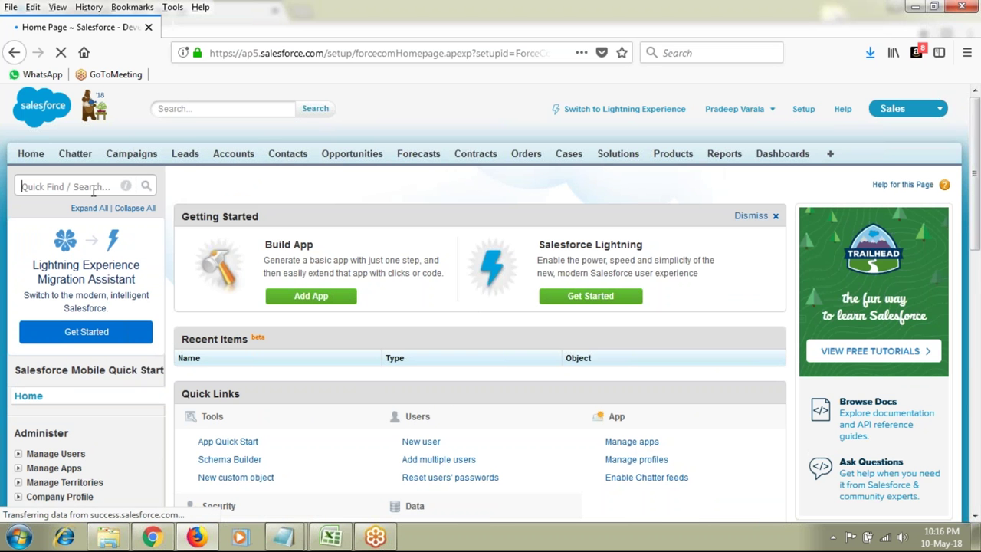
pyautogui.write('objec')
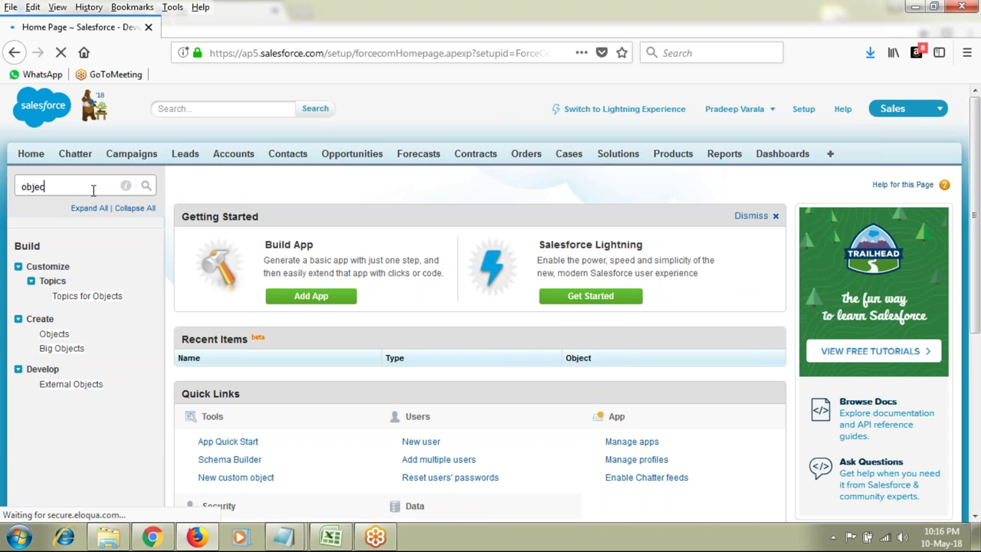
pyautogui.write('t')
pyautogui.click(385, 297)
pyautogui.click(72, 186)
pyautogui.write('s')
pyautogui.click(53, 334)
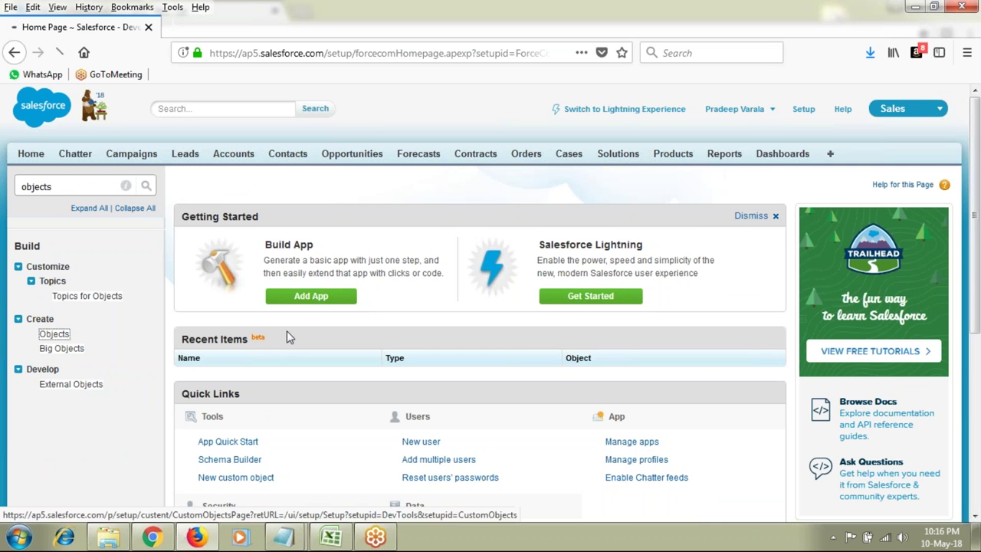
# Step: Create a custom object labelled Book with chatter groups, field history, activities and reports enabled
pyautogui.click(445, 297)
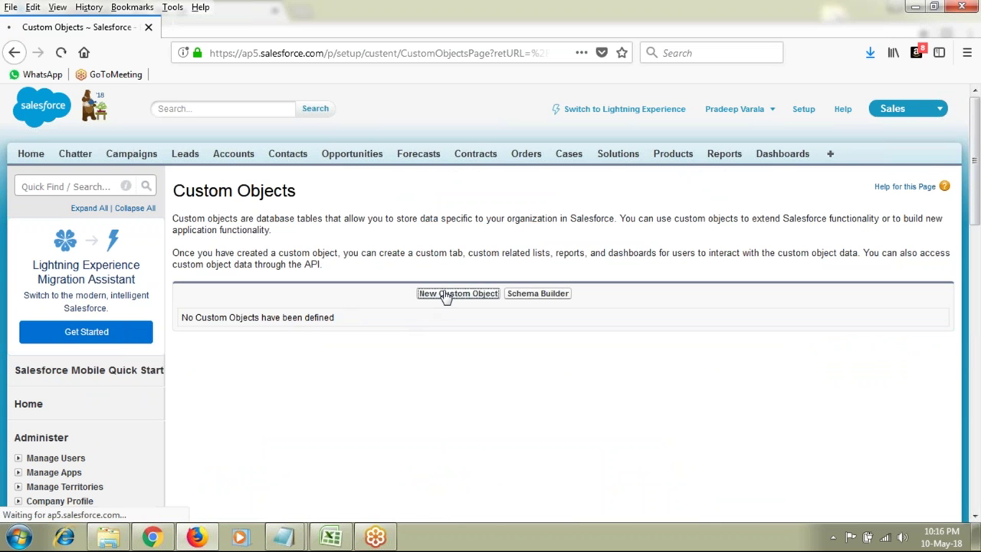
pyautogui.write('Book')
pyautogui.press('Tab')
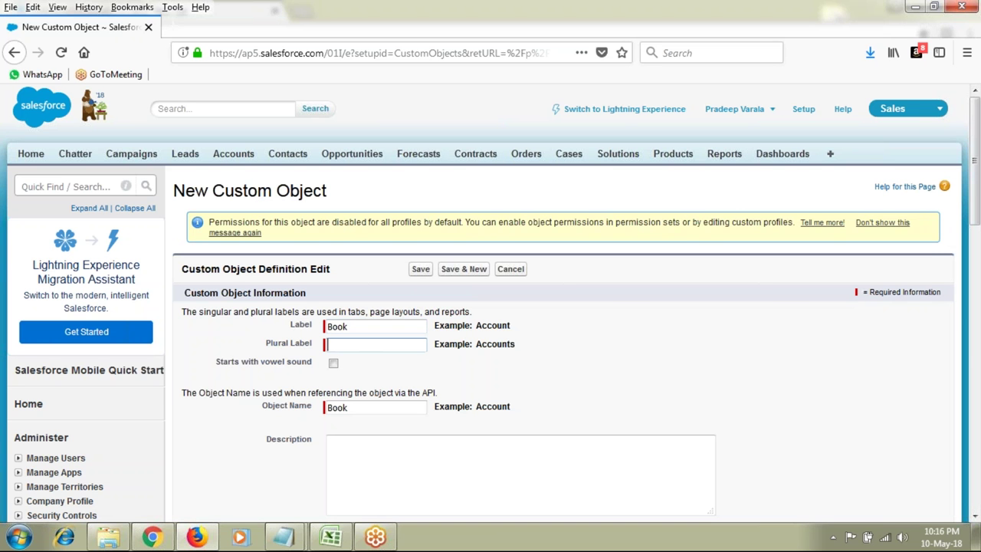
pyautogui.write('Books')
pyautogui.scroll(-10, 978, 203)
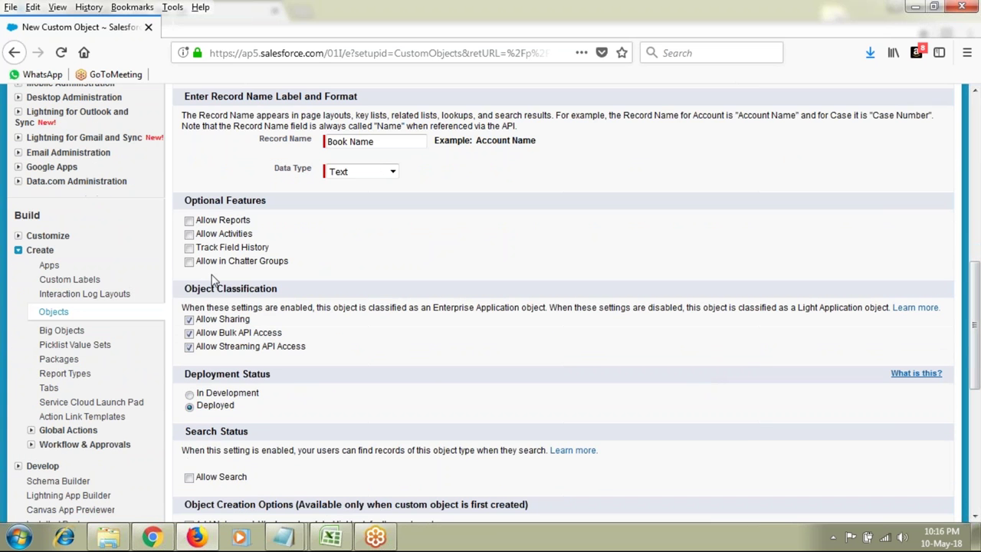
pyautogui.click(189, 261)
pyautogui.click(189, 247)
pyautogui.click(188, 234)
pyautogui.click(189, 220)
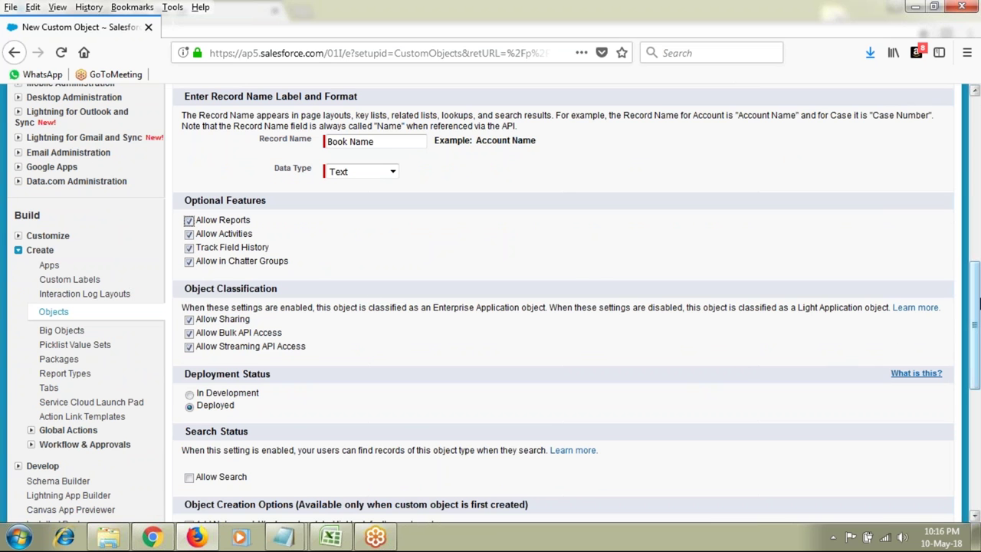
# Step: Enable search, notes and attachments, and the tab wizard, then save the Book object
pyautogui.scroll(-4, 978, 304)
pyautogui.click(188, 303)
pyautogui.click(222, 351)
pyautogui.click(221, 364)
pyautogui.click(419, 399)
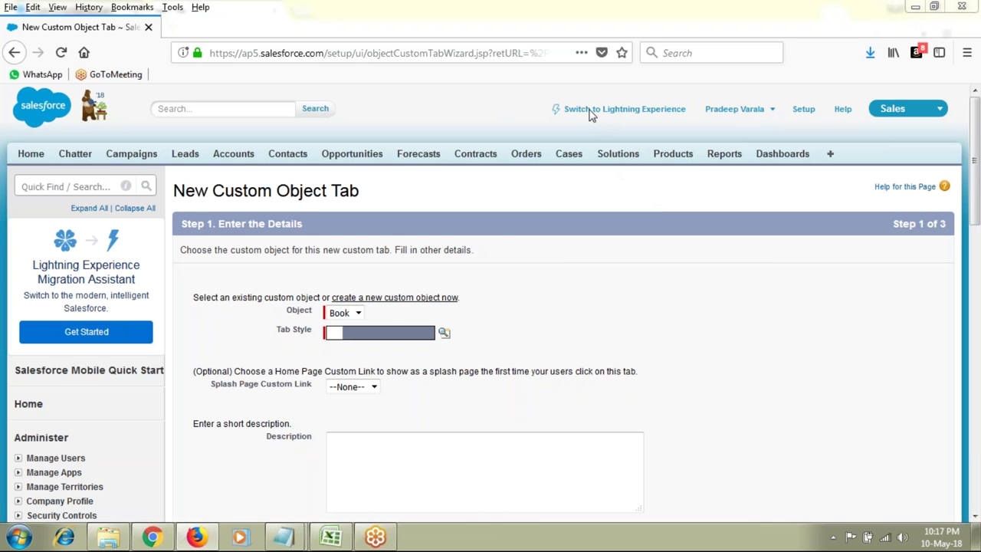
# Step: Give the new Book tab the Books tab style
pyautogui.click(369, 334)
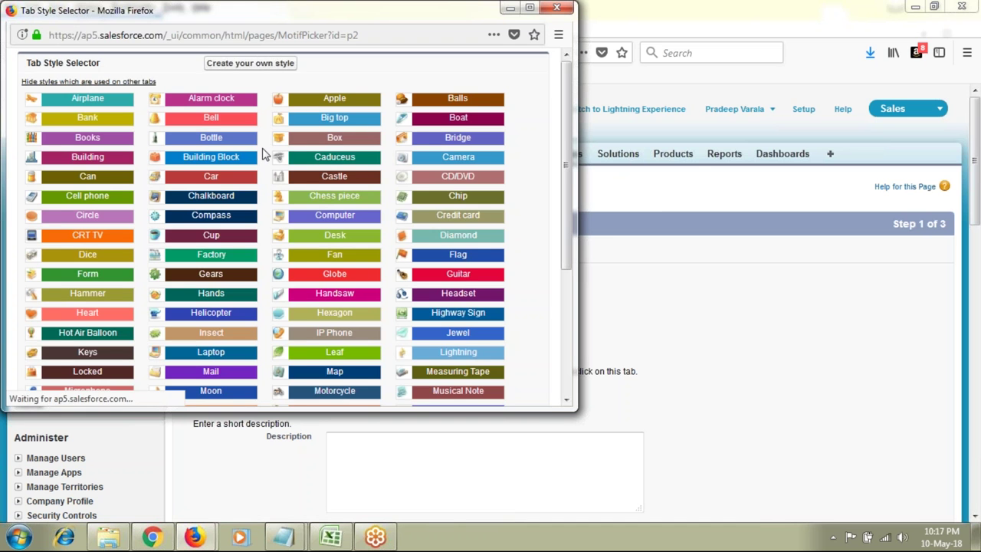
pyautogui.click(115, 138)
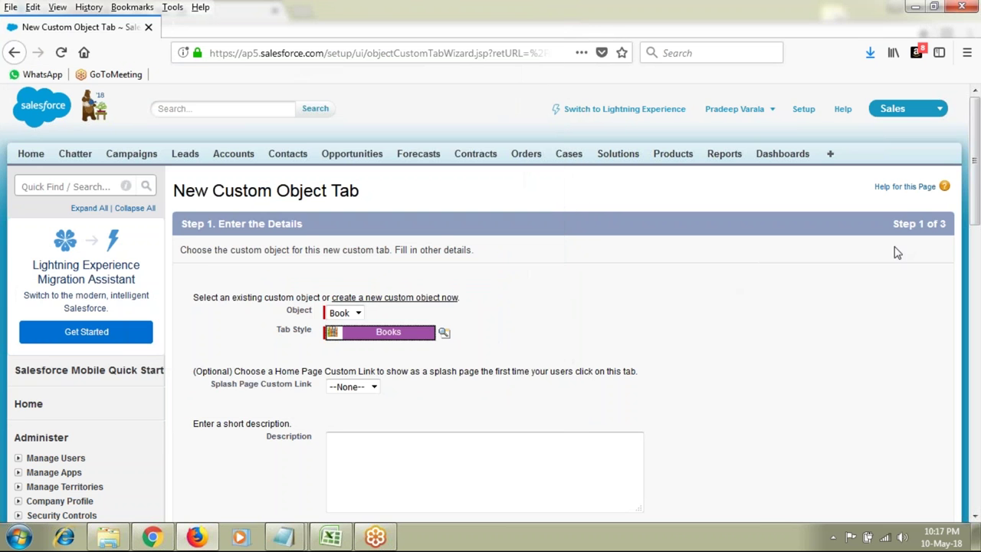
pyautogui.scroll(-1, 977, 219)
pyautogui.scroll(-2, 977, 220)
pyautogui.click(905, 420)
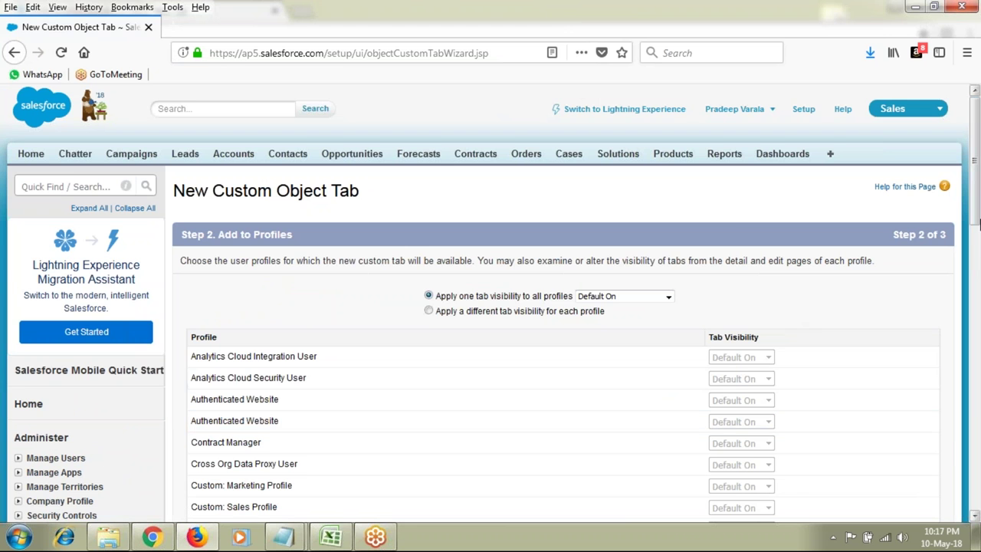
# Step: Leave the Book tab's visibility at the default for all profiles
pyautogui.scroll(-2, 977, 206)
pyautogui.scroll(-2, 977, 207)
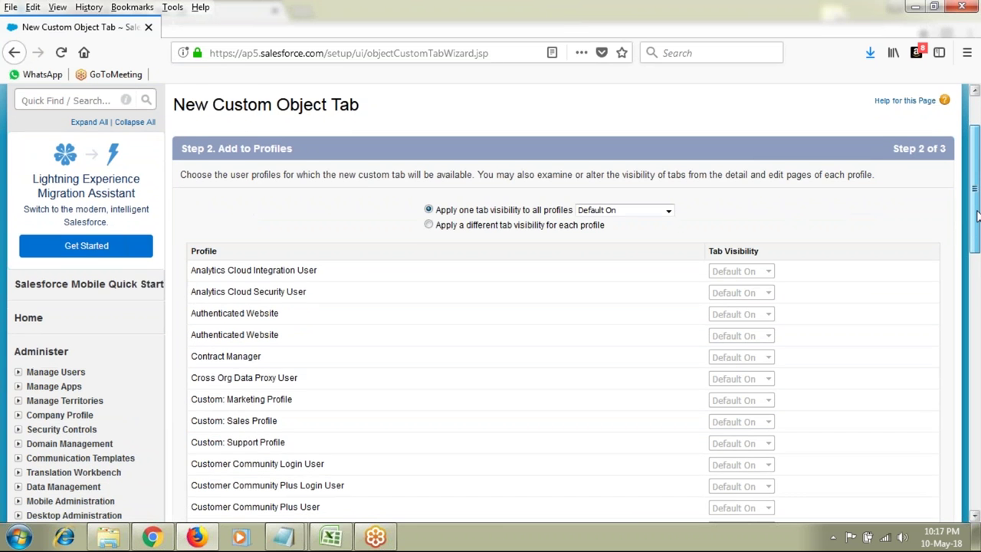
pyautogui.moveTo(977, 217); pyautogui.dragTo(977, 429)
pyautogui.click(905, 353)
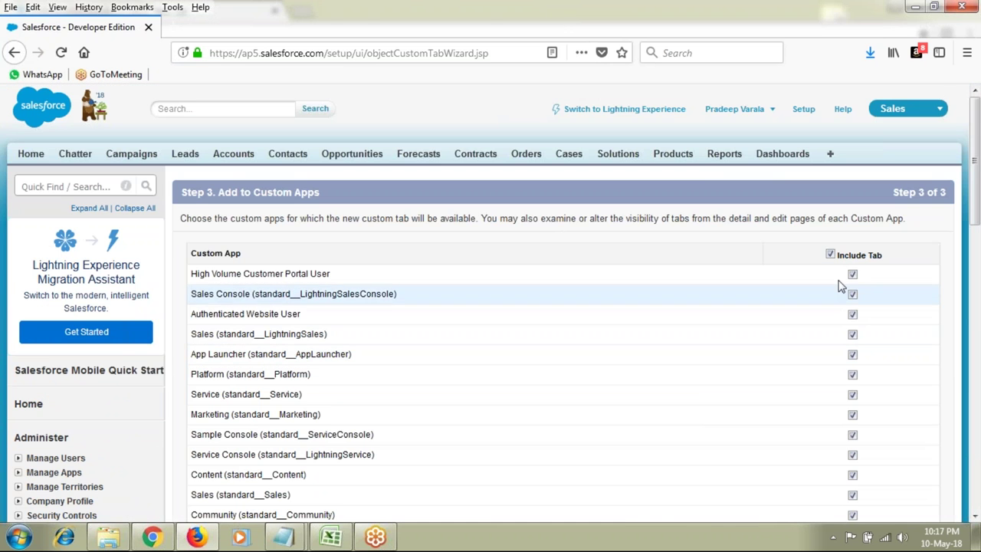
# Step: Include the Book tab only in the Sales (standard__Sales) app
pyautogui.click(831, 254)
pyautogui.moveTo(974, 162); pyautogui.dragTo(975, 207)
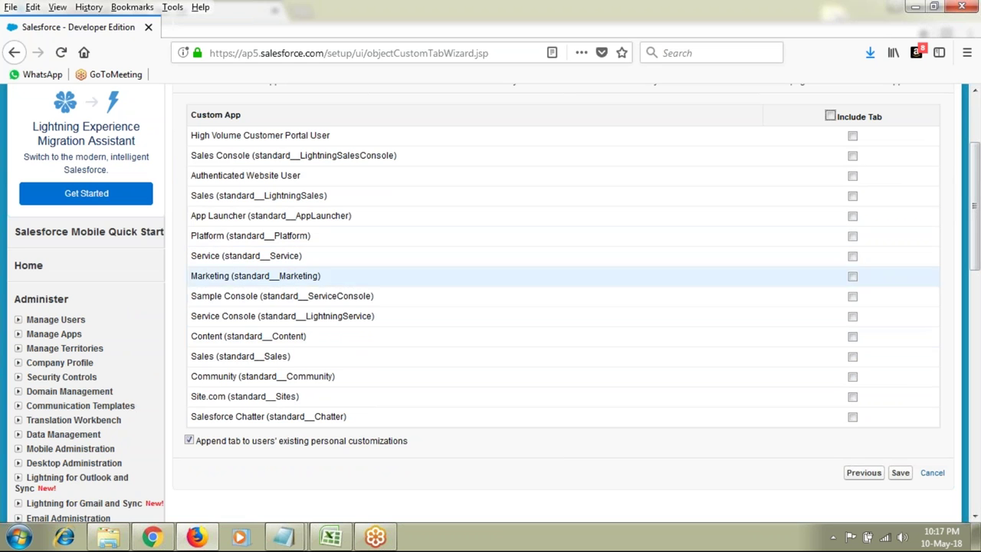
pyautogui.moveTo(205, 354); pyautogui.dragTo(345, 359)
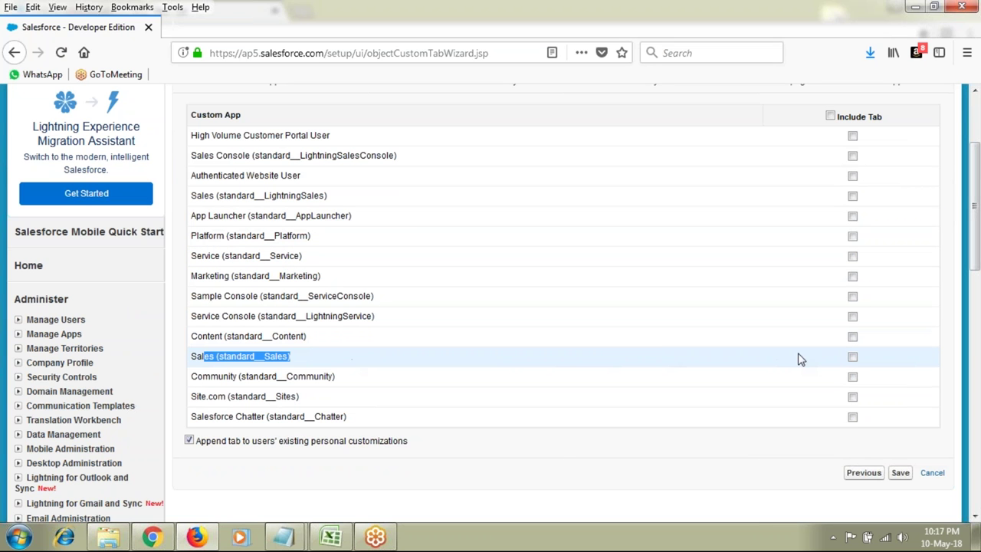
pyautogui.click(852, 357)
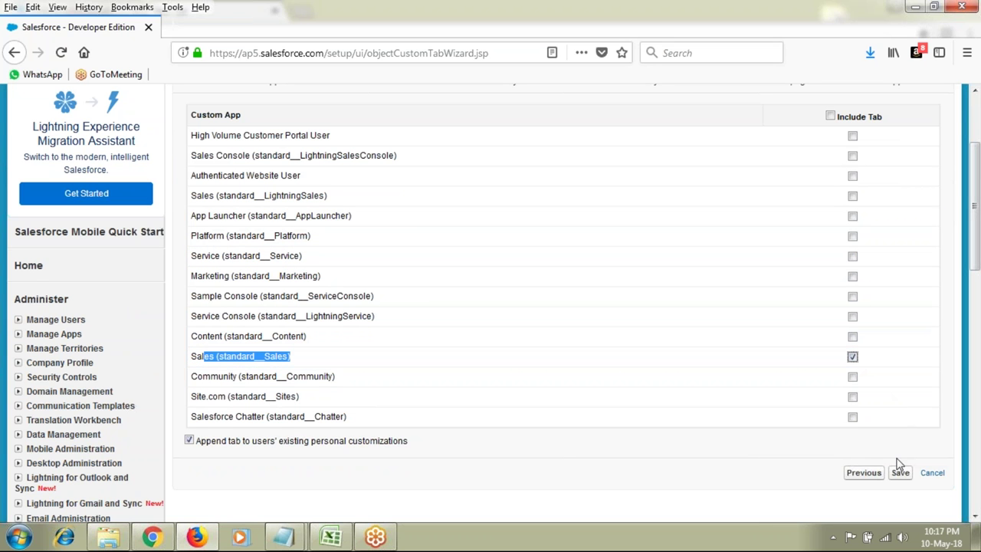
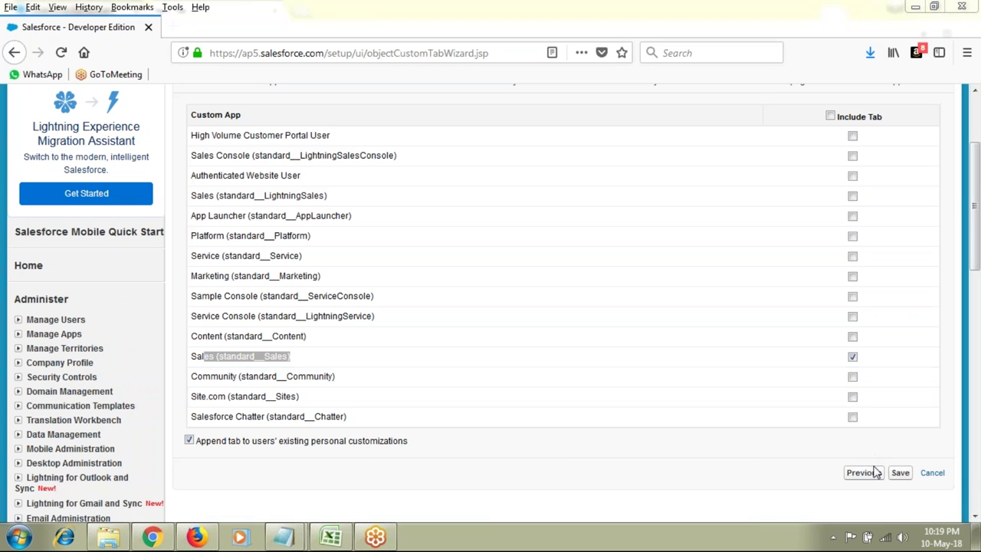
# Step: Save the new Books tab
pyautogui.click(901, 473)
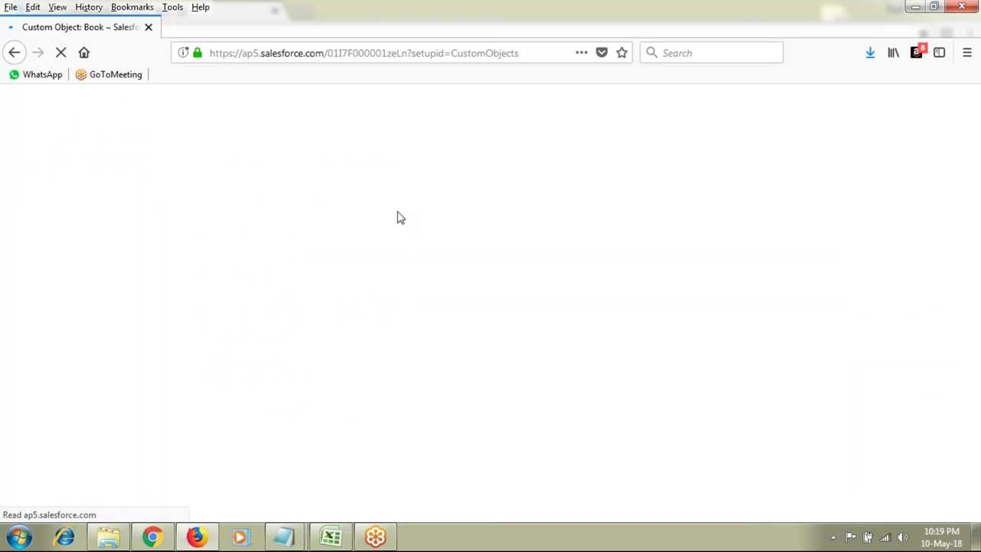
pyautogui.moveTo(974, 139); pyautogui.dragTo(975, 152)
pyautogui.scroll(-3, 975, 152)
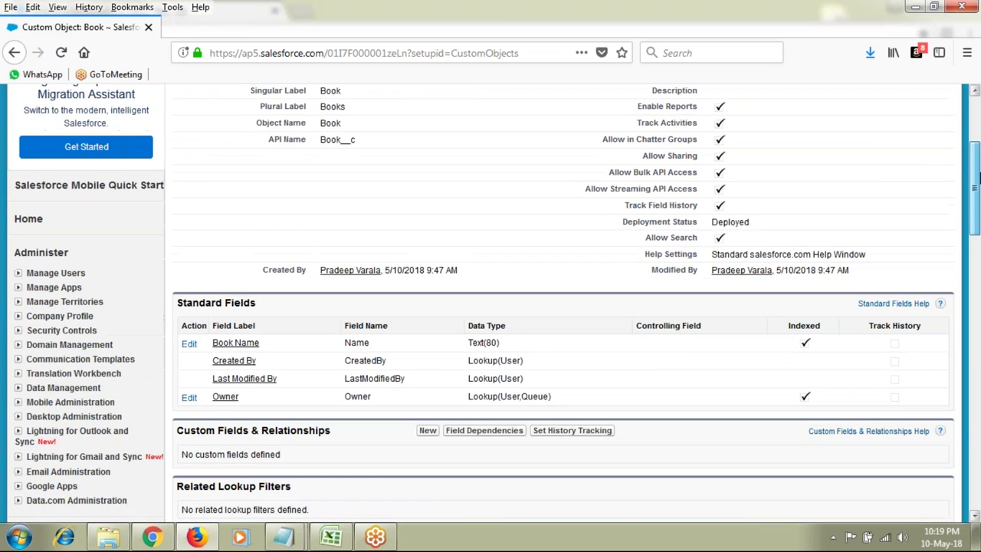
# Step: Start a new Currency custom field on the Book object
pyautogui.click(428, 381)
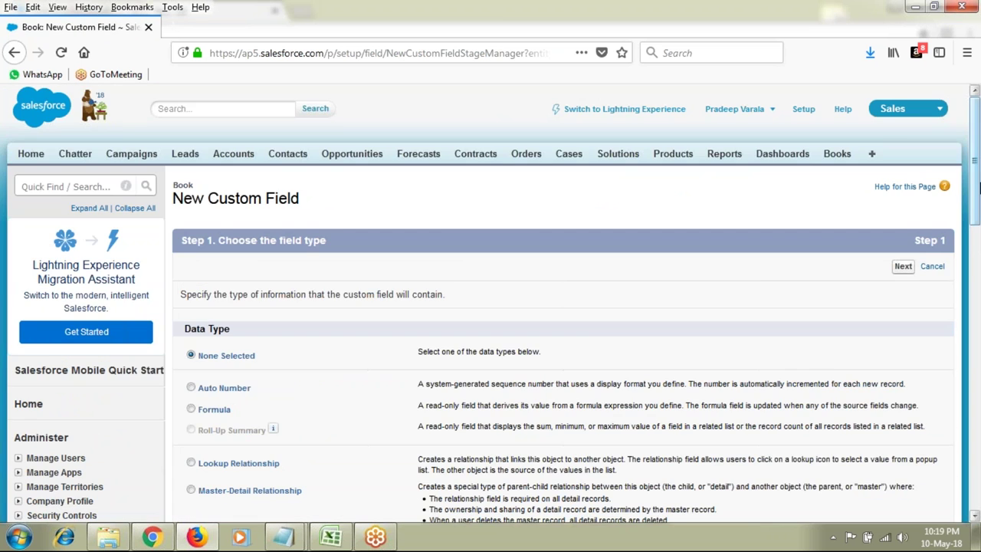
pyautogui.scroll(-3, 976, 249)
pyautogui.scroll(-2, 976, 249)
pyautogui.click(207, 325)
pyautogui.scroll(4, 977, 230)
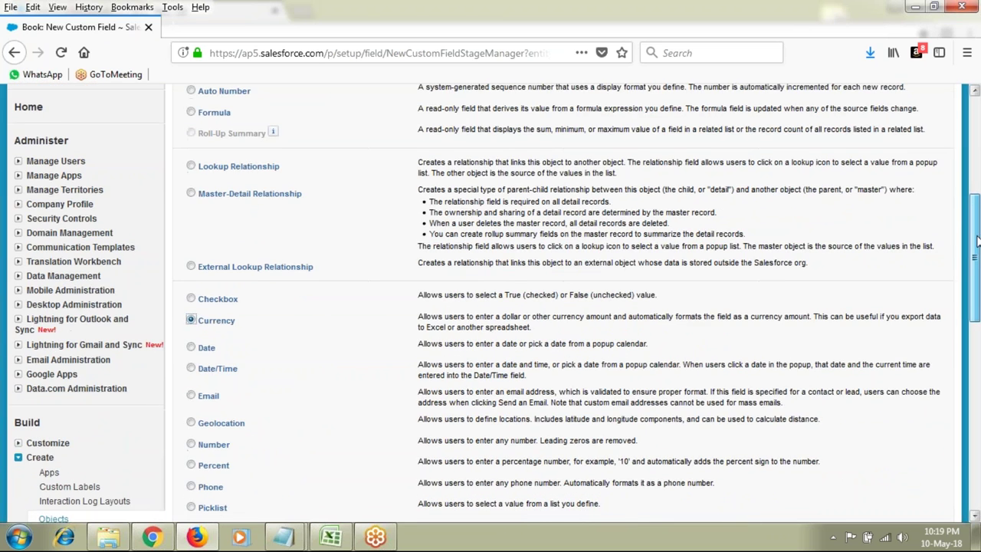
pyautogui.click(903, 191)
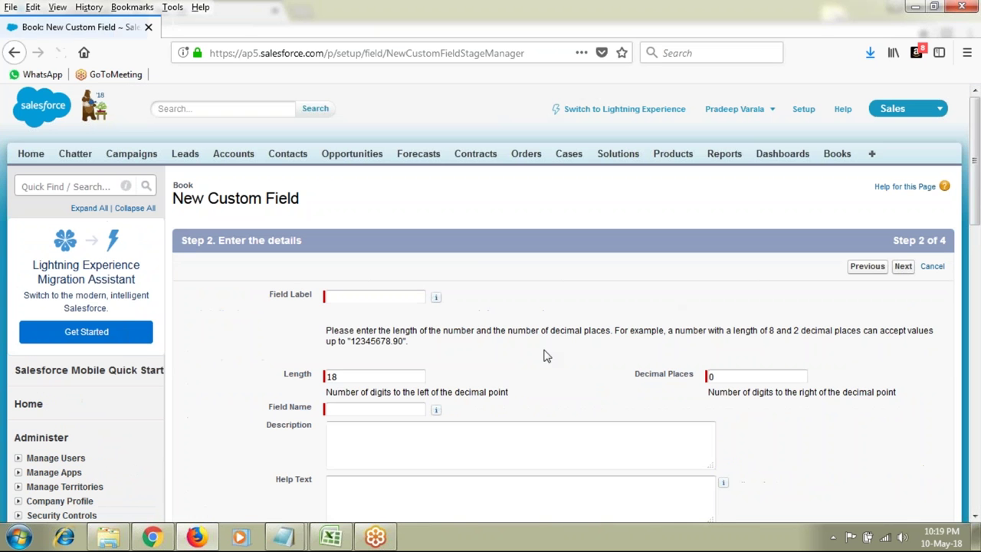
# Step: Label the field Price with length 10 and 2 decimals, visible to all profiles, and save it
pyautogui.click(350, 298)
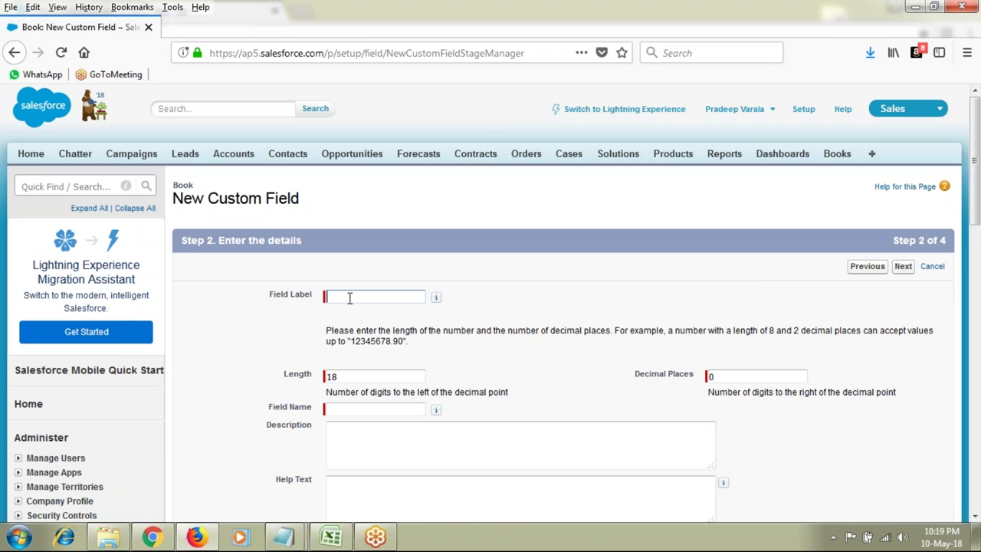
pyautogui.write('Price')
pyautogui.press('Tab')
pyautogui.write('10')
pyautogui.press('Tab')
pyautogui.write('2')
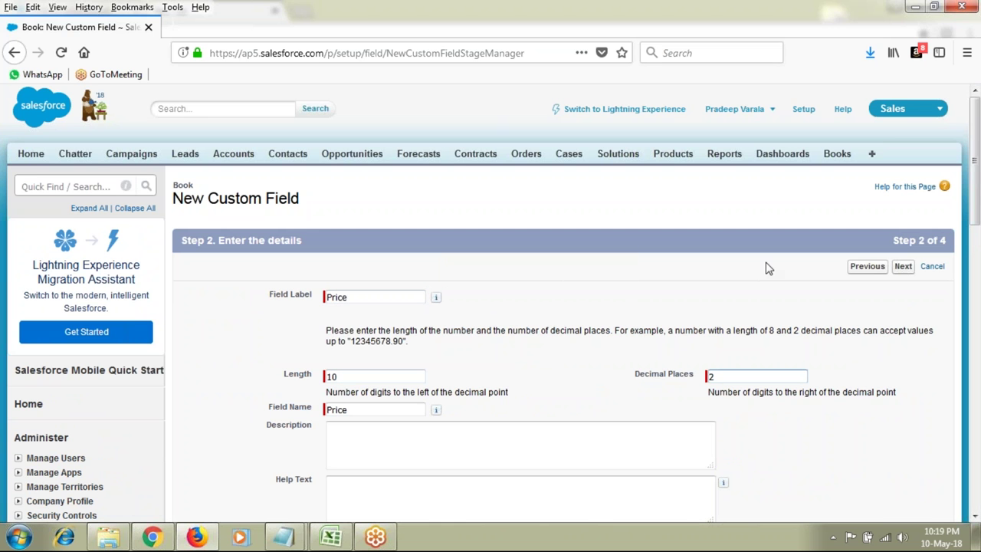
pyautogui.click(901, 268)
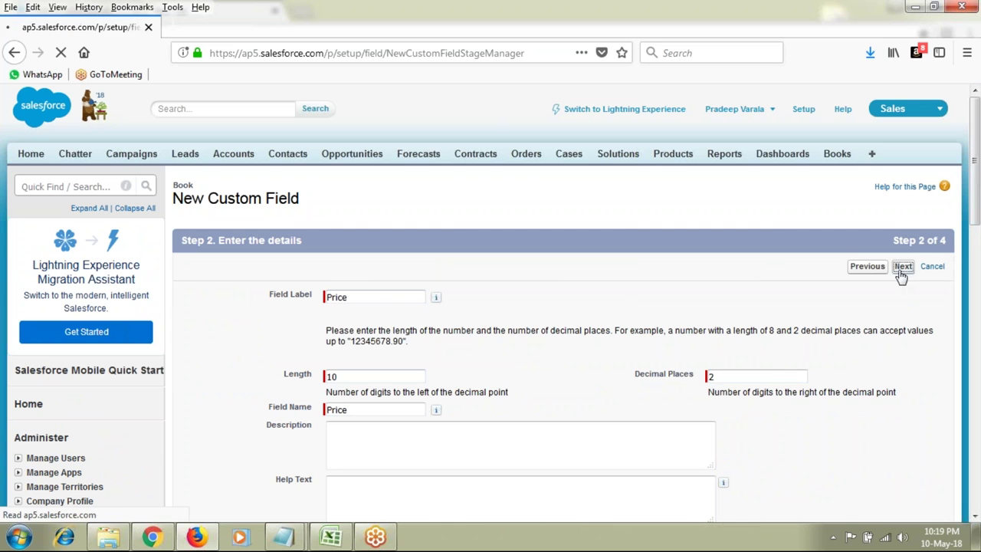
pyautogui.click(675, 397)
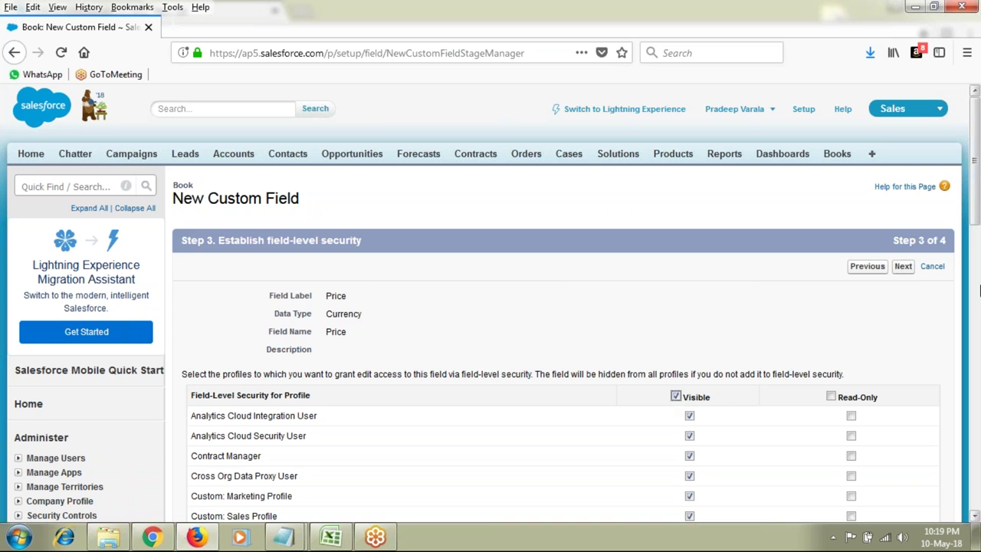
pyautogui.click(903, 268)
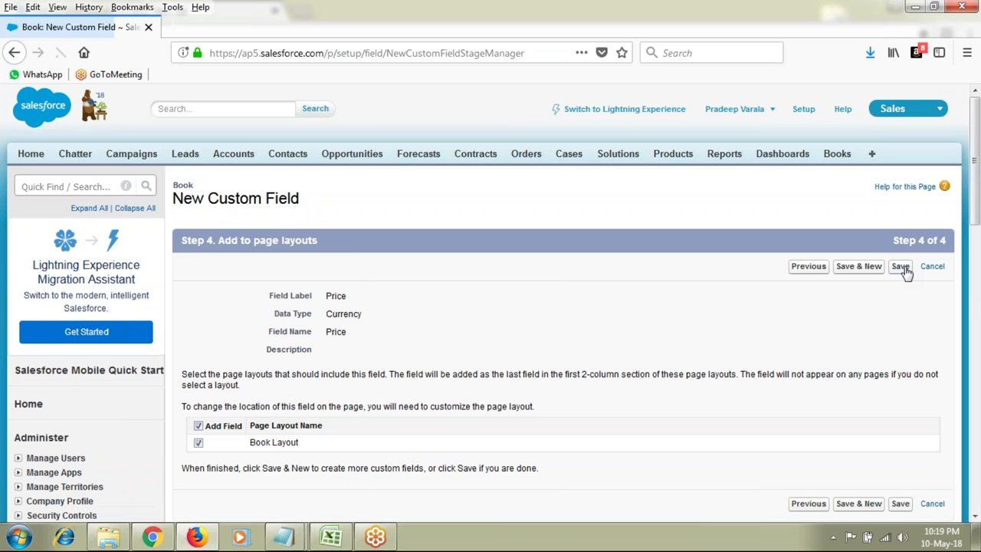
pyautogui.click(901, 268)
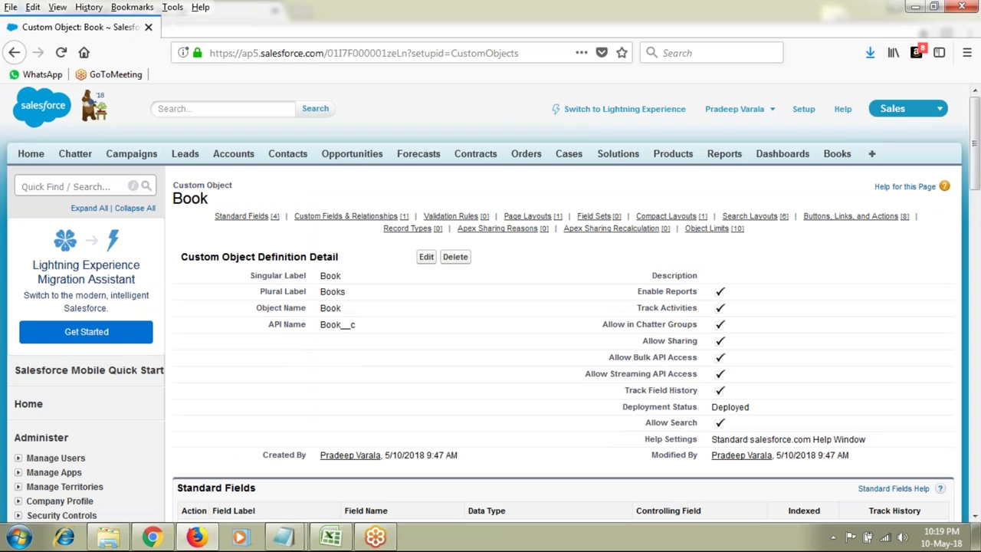
# Step: Start a new Book record named Harry Potter
pyautogui.click(839, 154)
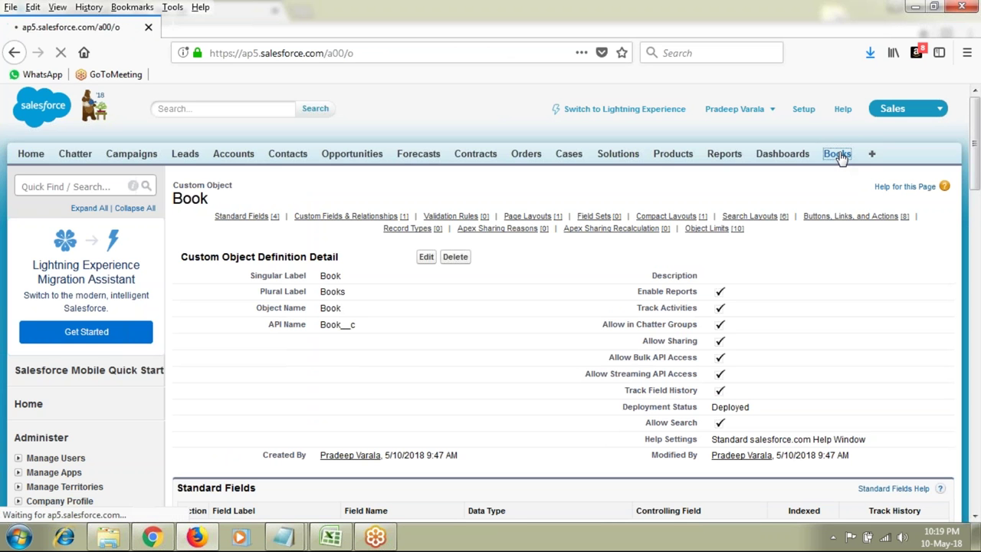
pyautogui.click(429, 265)
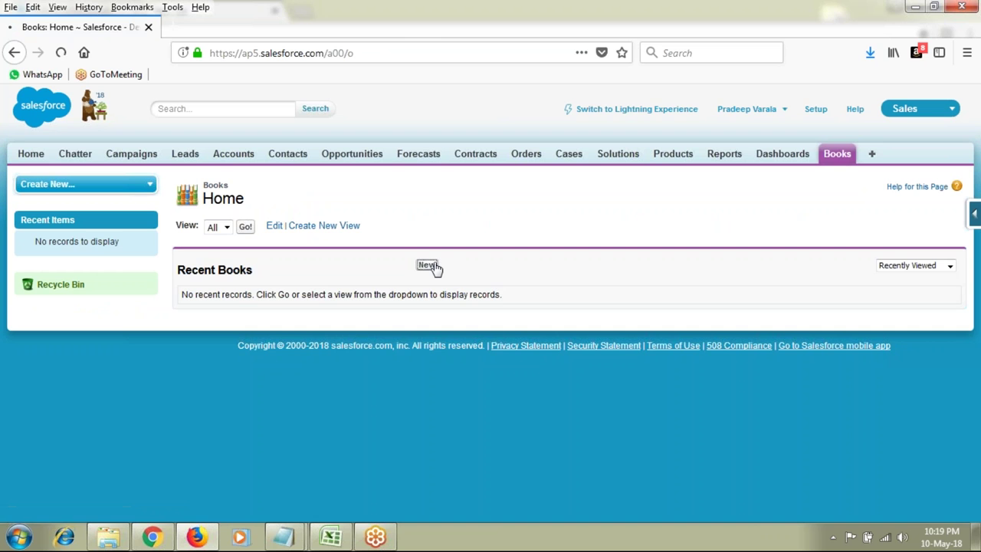
pyautogui.click(383, 281)
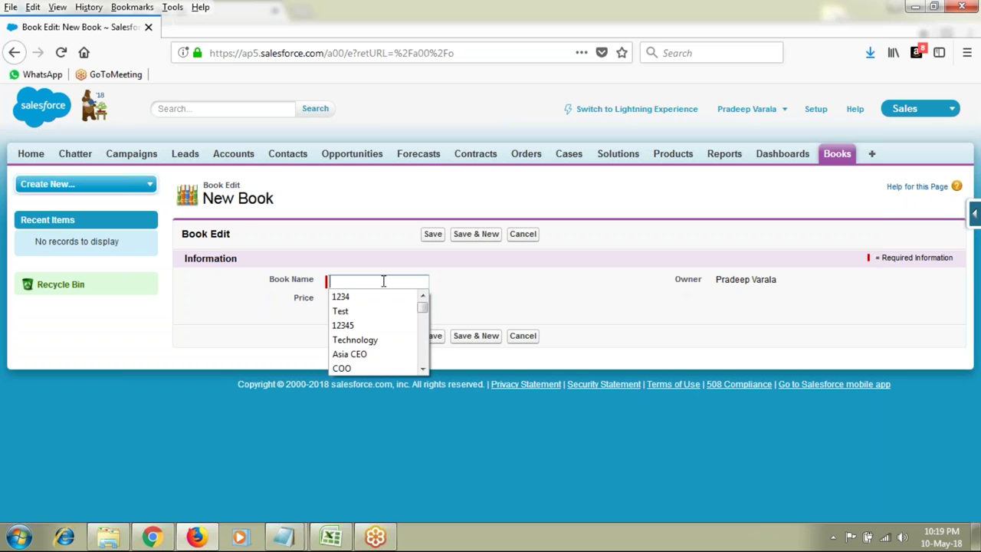
pyautogui.write('Harry B Potter')
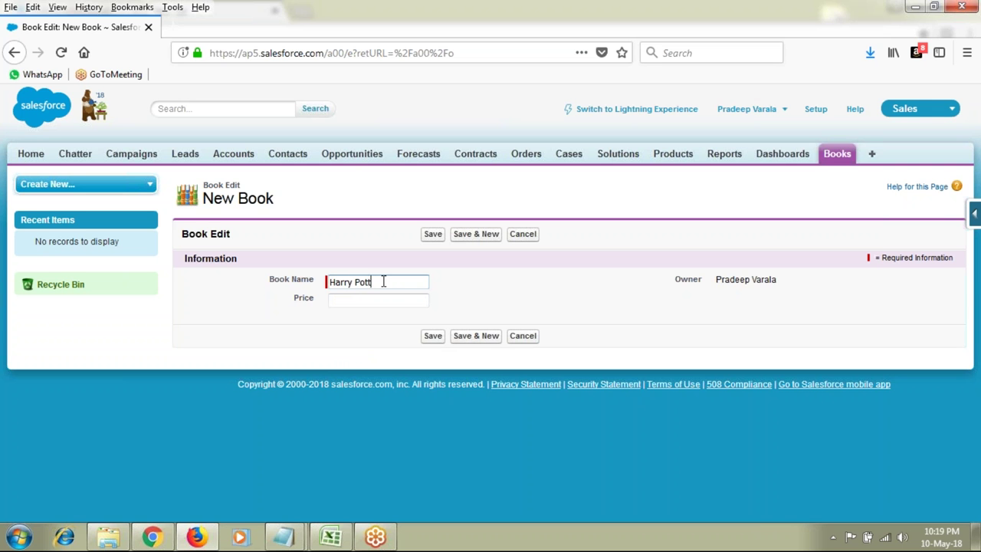
# Step: Enter a price of 1000, save the book, and copy the saved $1,000.00 price
pyautogui.click(378, 298)
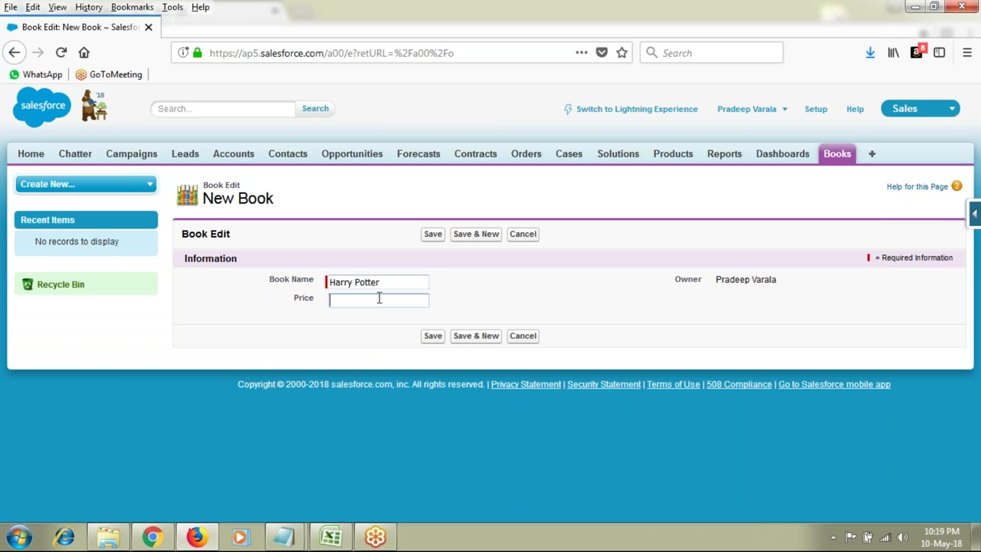
pyautogui.write('1000')
pyautogui.click(430, 237)
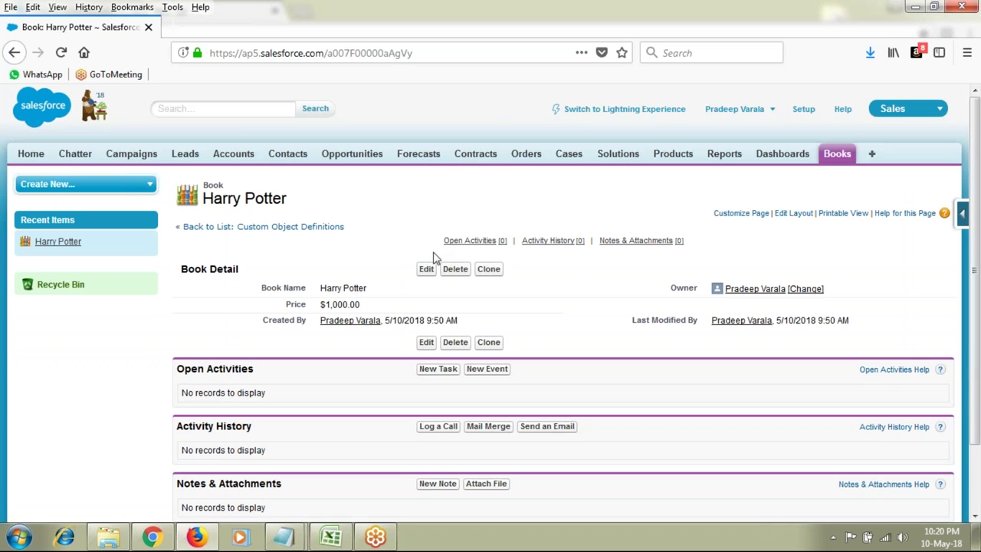
pyautogui.moveTo(296, 304); pyautogui.dragTo(387, 303)
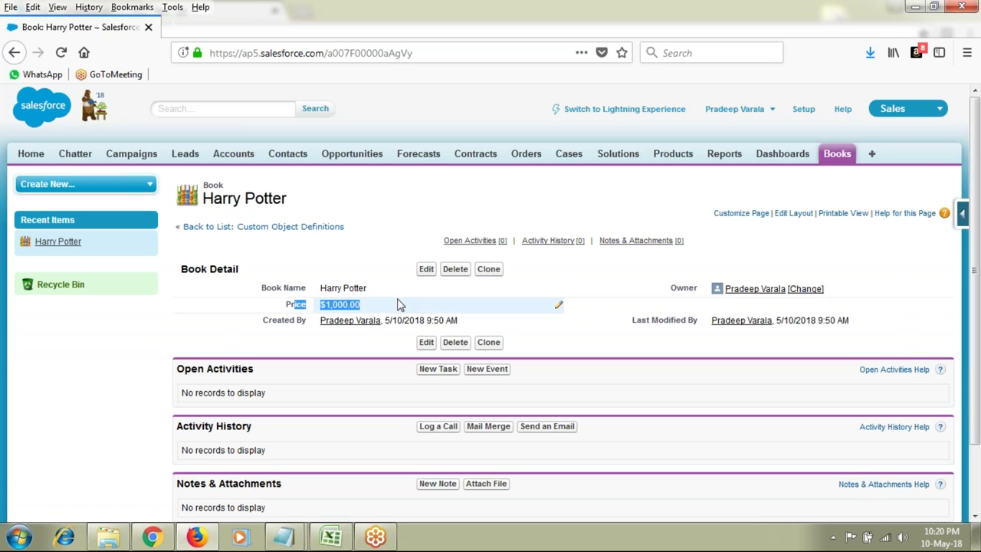
pyautogui.hotkey('ctrl', 'c')
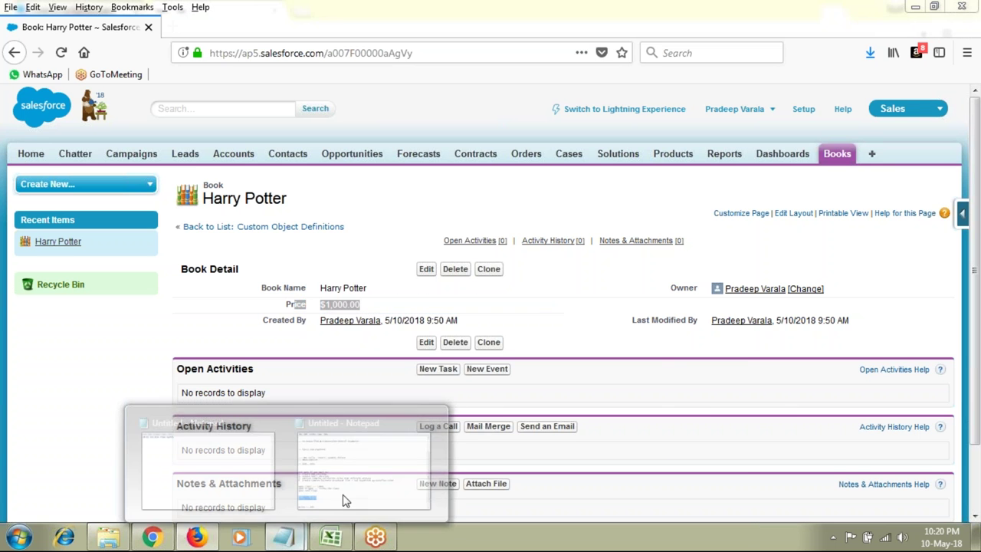
pyautogui.click(292, 538)
pyautogui.moveTo(219, 512); pyautogui.dragTo(122, 515)
pyautogui.moveTo(451, 167); pyautogui.dragTo(452, 116)
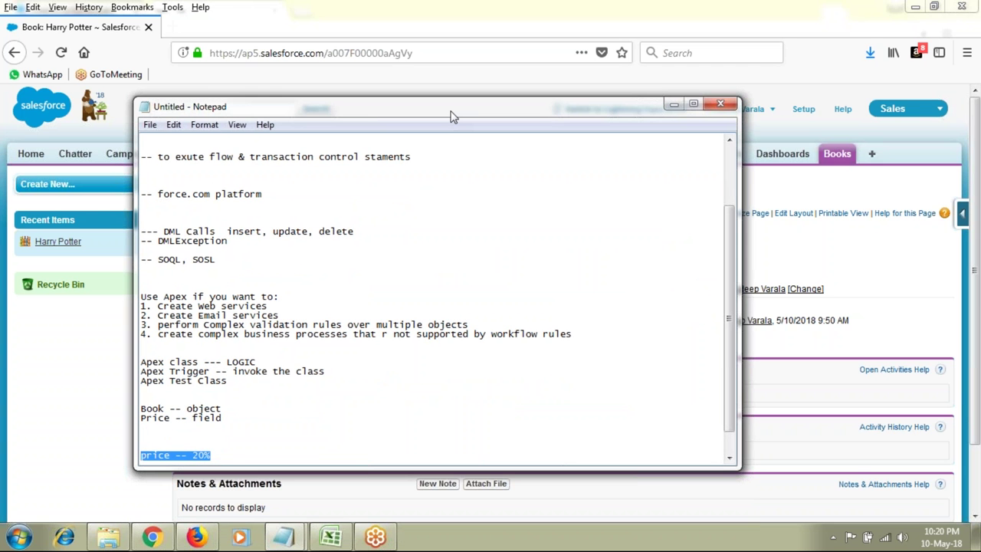
pyautogui.click(53, 367)
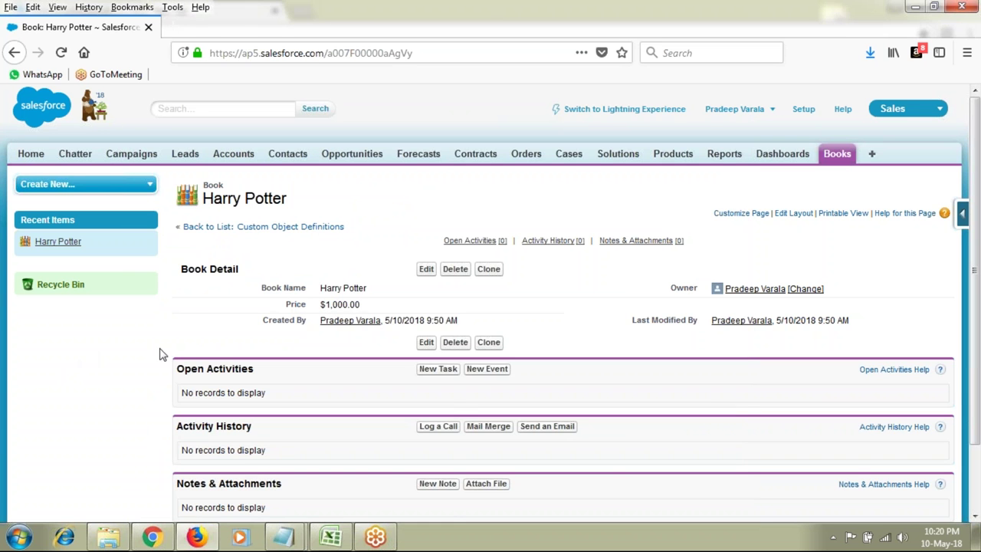
pyautogui.click(285, 536)
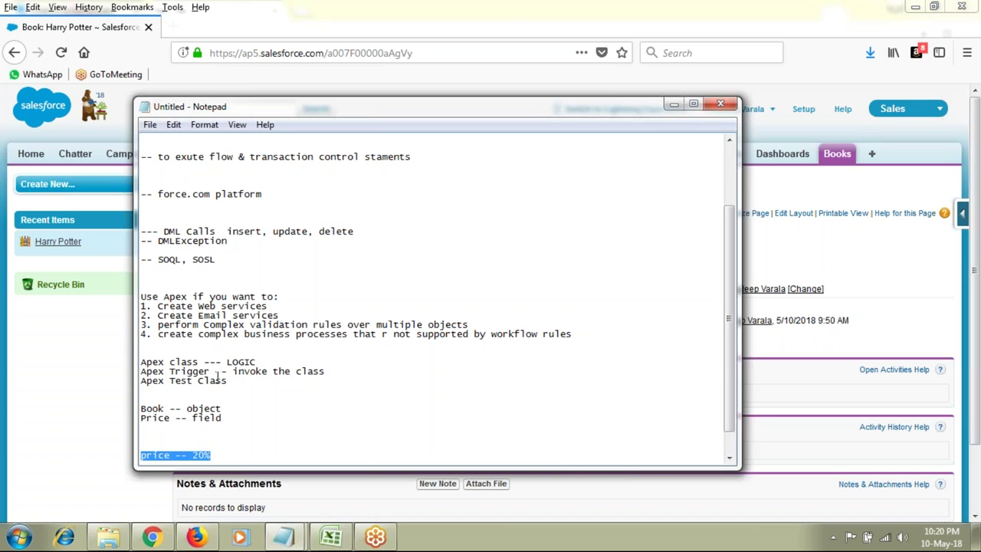
pyautogui.moveTo(344, 377); pyautogui.dragTo(108, 360)
pyautogui.click(53, 366)
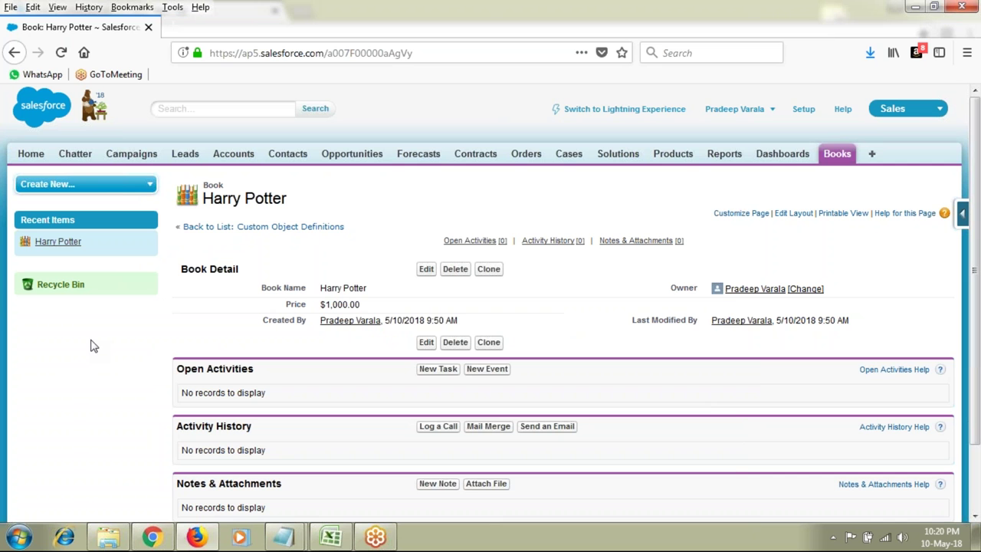
# Step: Go to Setup > Develop > Apex Classes, cancelling an empty new class
pyautogui.click(804, 109)
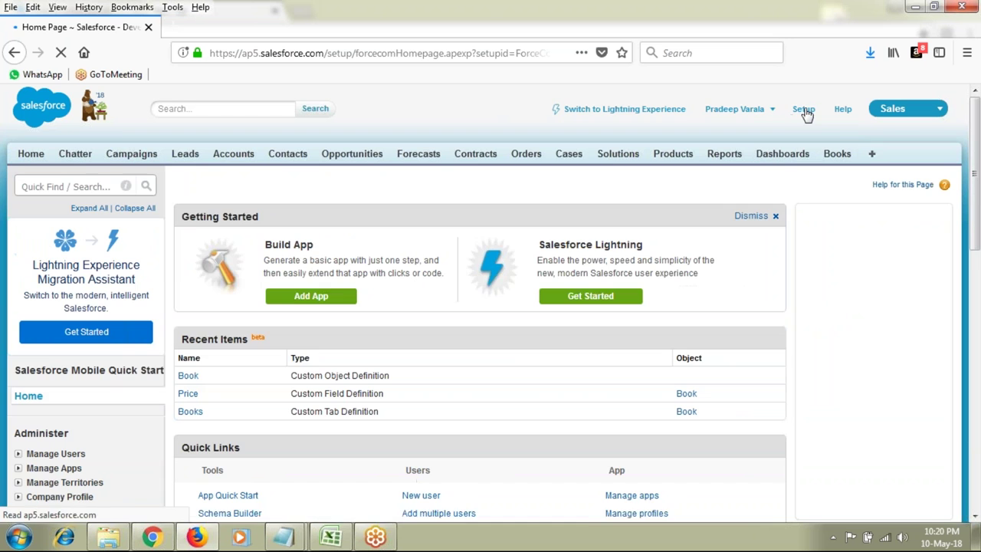
pyautogui.moveTo(976, 163); pyautogui.dragTo(975, 188)
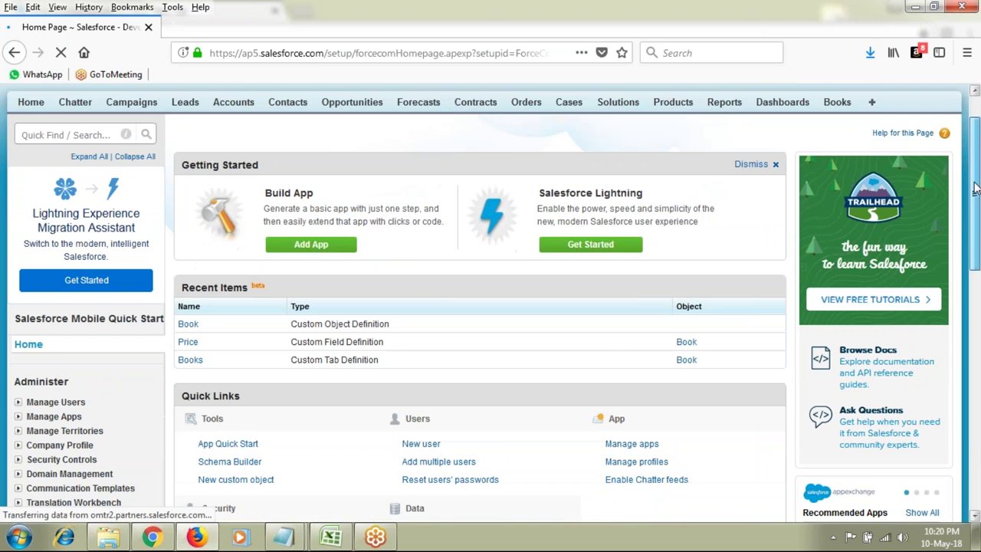
pyautogui.scroll(-5, 975, 188)
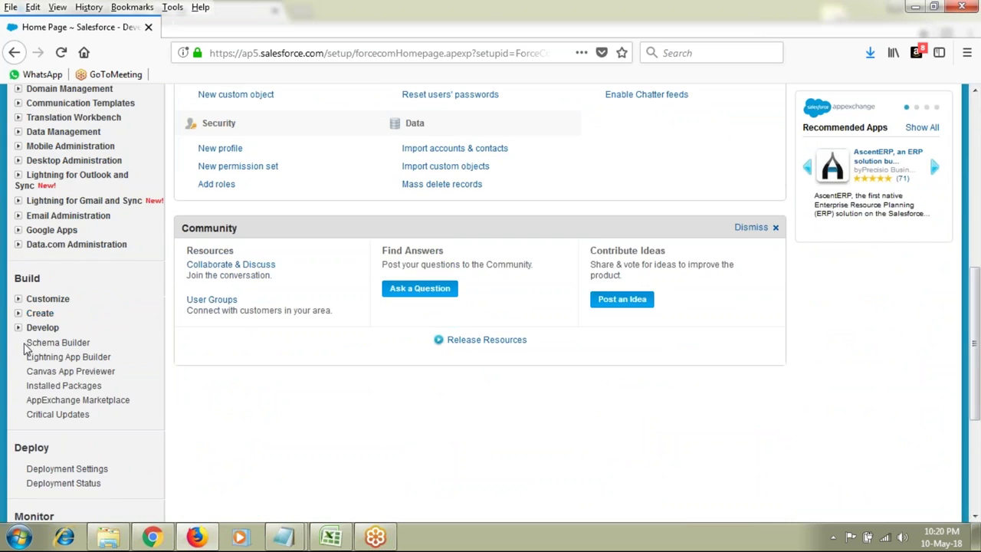
pyautogui.click(19, 328)
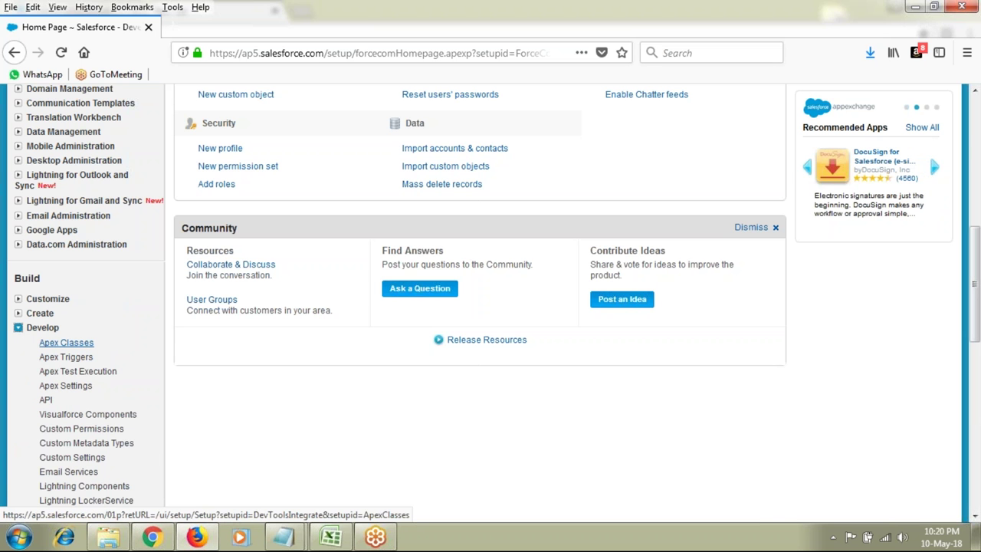
pyautogui.click(66, 343)
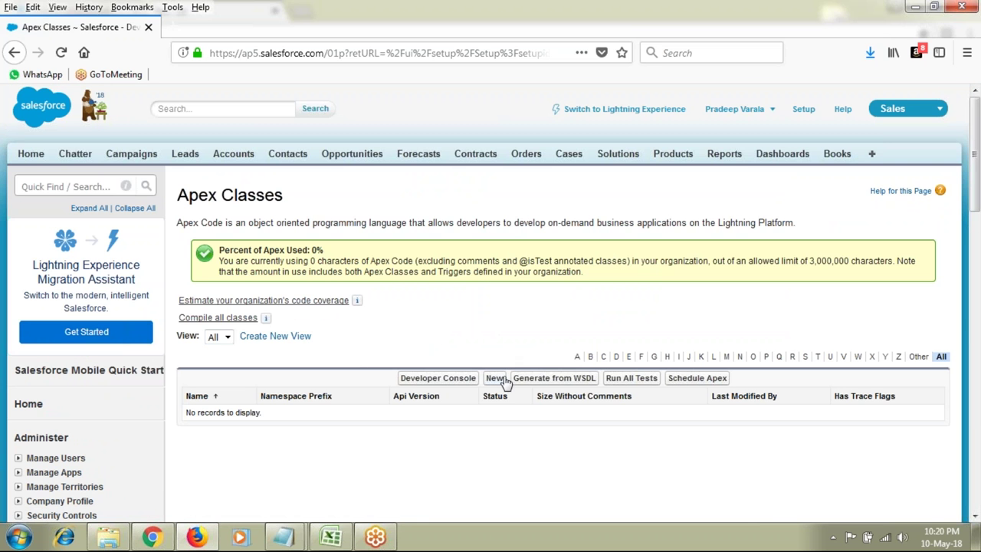
pyautogui.click(503, 379)
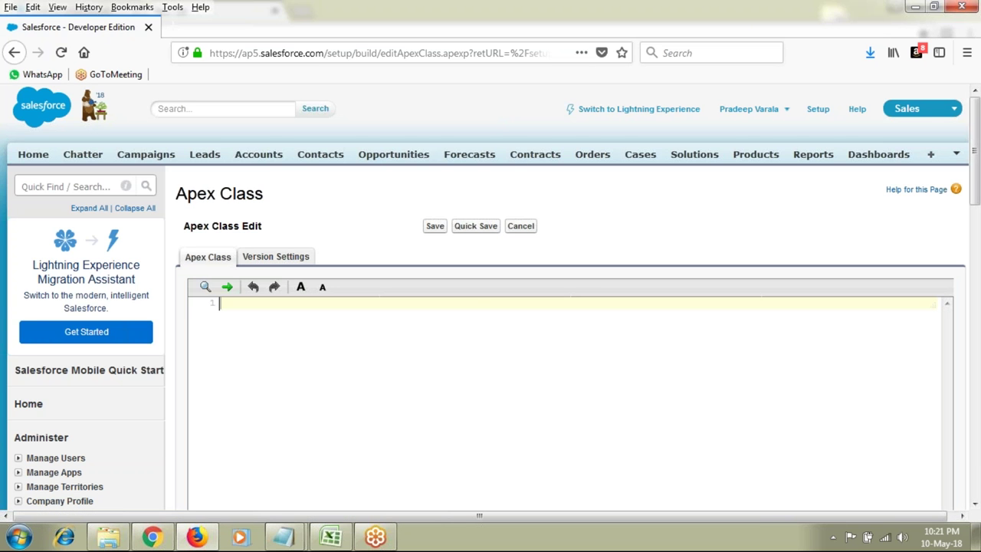
pyautogui.click(534, 228)
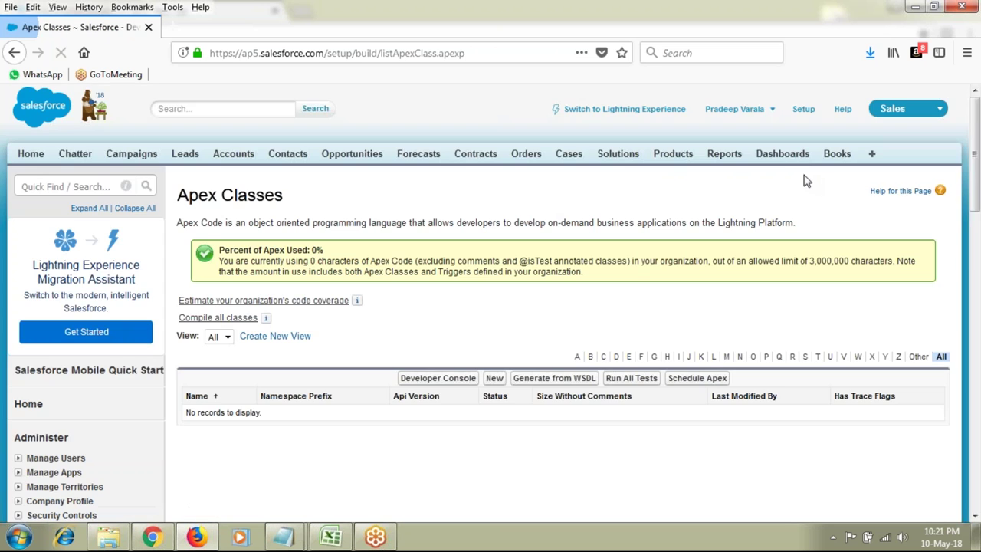
# Step: Launch the Developer Console from the user menu, then move and resize its window
pyautogui.click(755, 112)
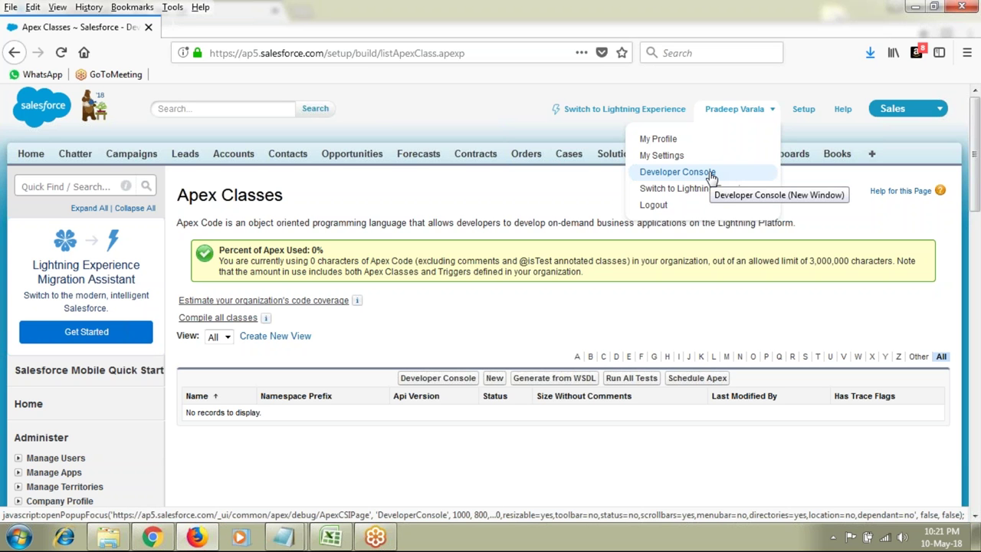
pyautogui.click(711, 176)
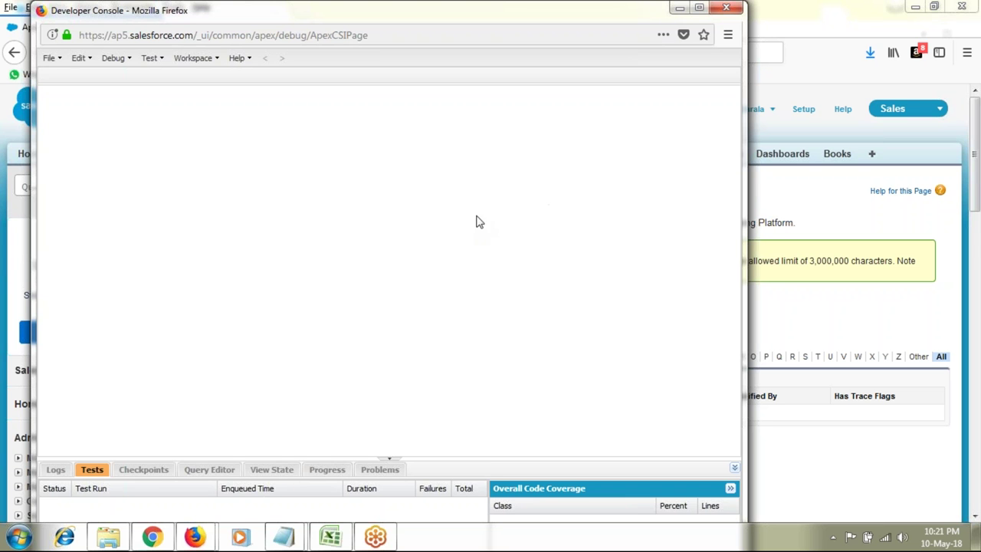
pyautogui.moveTo(553, 20); pyautogui.dragTo(611, 31)
pyautogui.moveTo(92, 18); pyautogui.dragTo(181, 115)
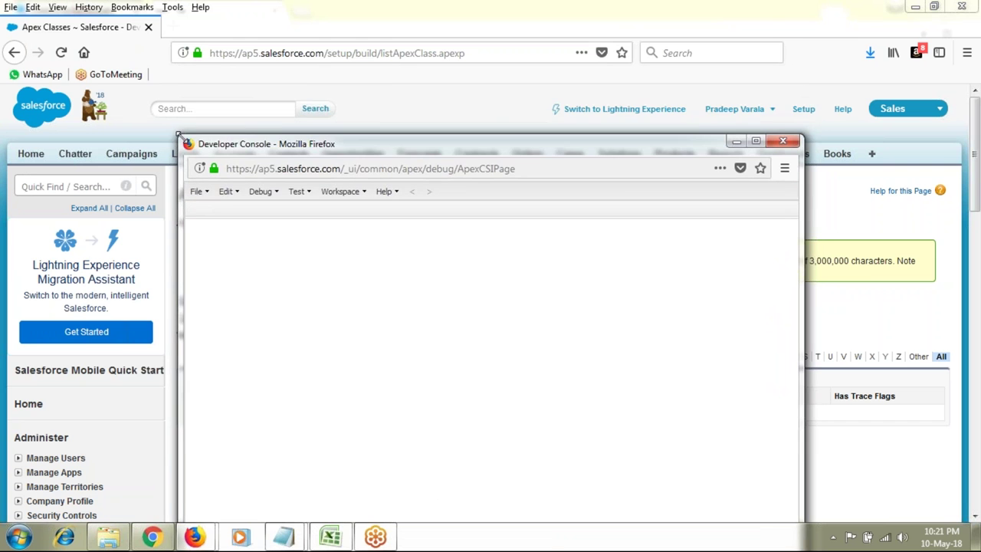
pyautogui.moveTo(389, 145); pyautogui.dragTo(344, 44)
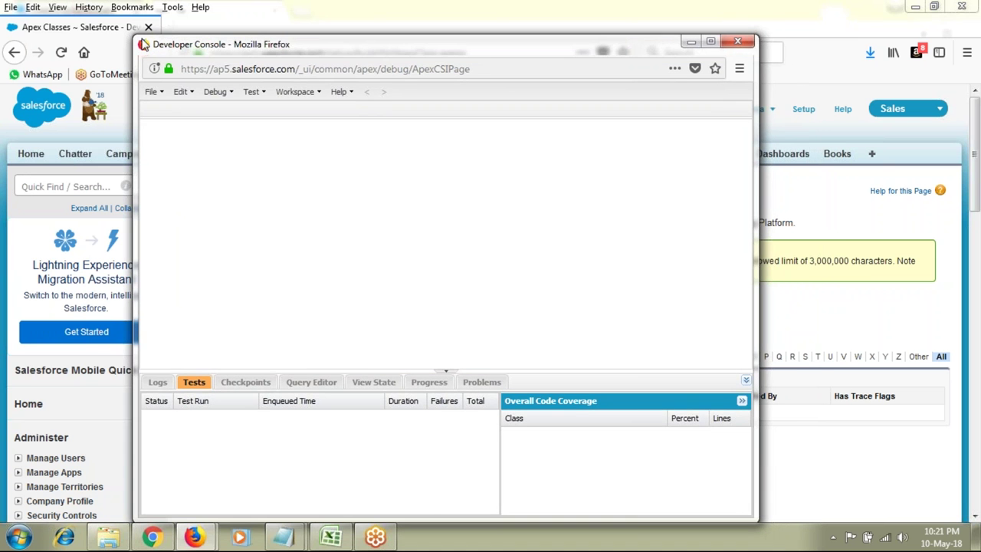
pyautogui.moveTo(161, 55); pyautogui.dragTo(215, 78)
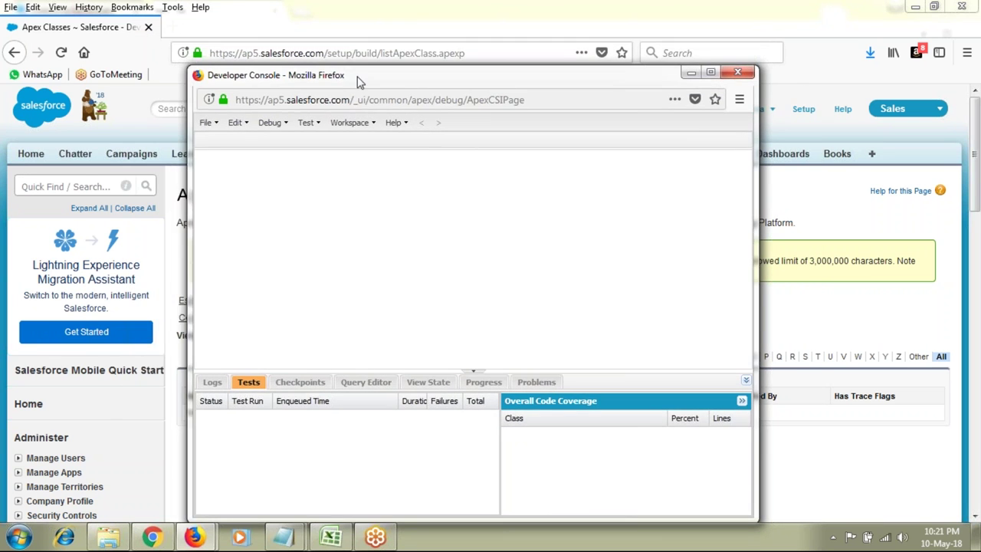
pyautogui.moveTo(355, 73); pyautogui.dragTo(320, 54)
pyautogui.moveTo(722, 173); pyautogui.dragTo(788, 169)
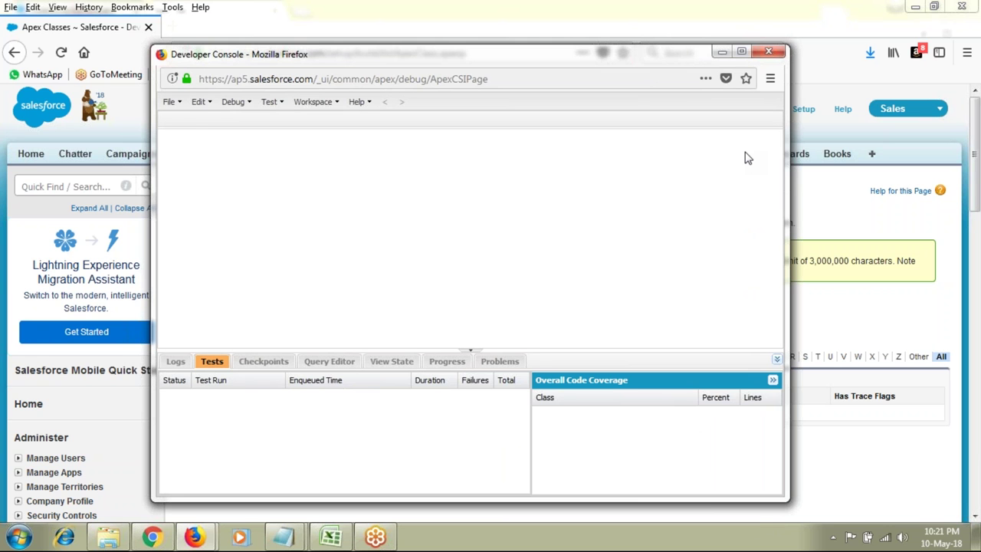
# Step: Create a new Apex class named MyHelloWorld
pyautogui.click(171, 102)
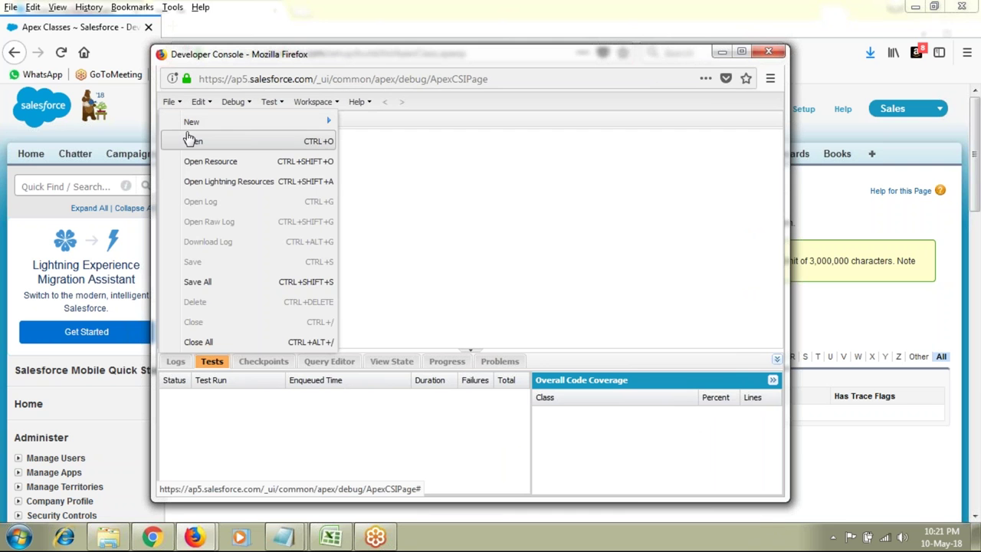
pyautogui.moveTo(192, 124)
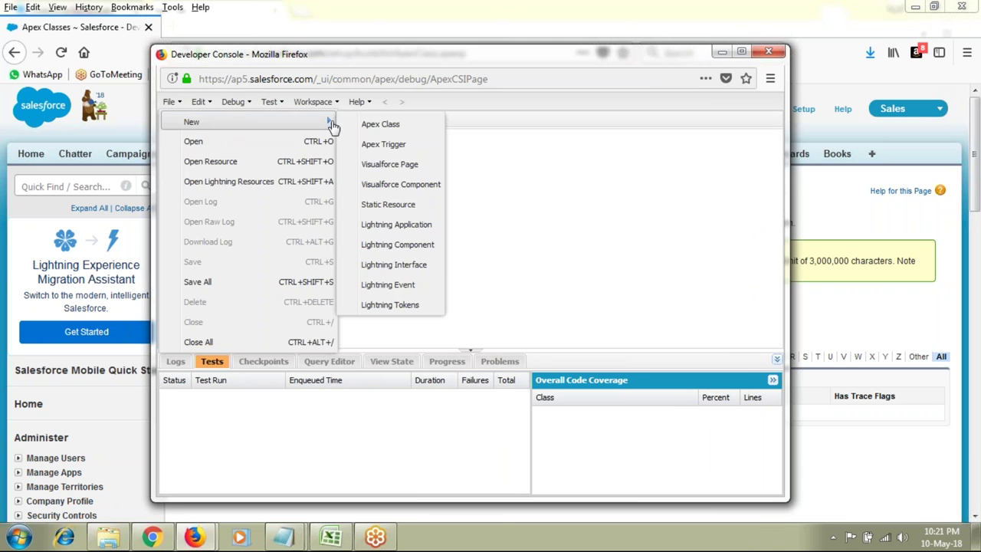
pyautogui.click(423, 127)
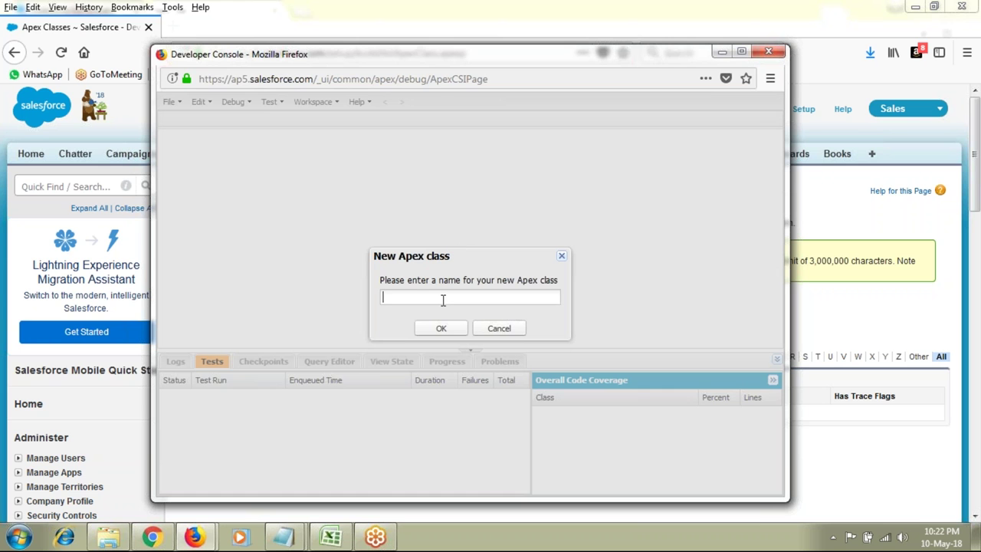
pyautogui.write('MyHello')
pyautogui.press('BackSpace')
pyautogui.press('BackSpace')
pyautogui.press('BackSpace')
pyautogui.write('lloWorld')
pyautogui.click(441, 328)
# Step: Add the method signature public static void applyDiscount(Book__c[] books)
pyautogui.click(300, 173)
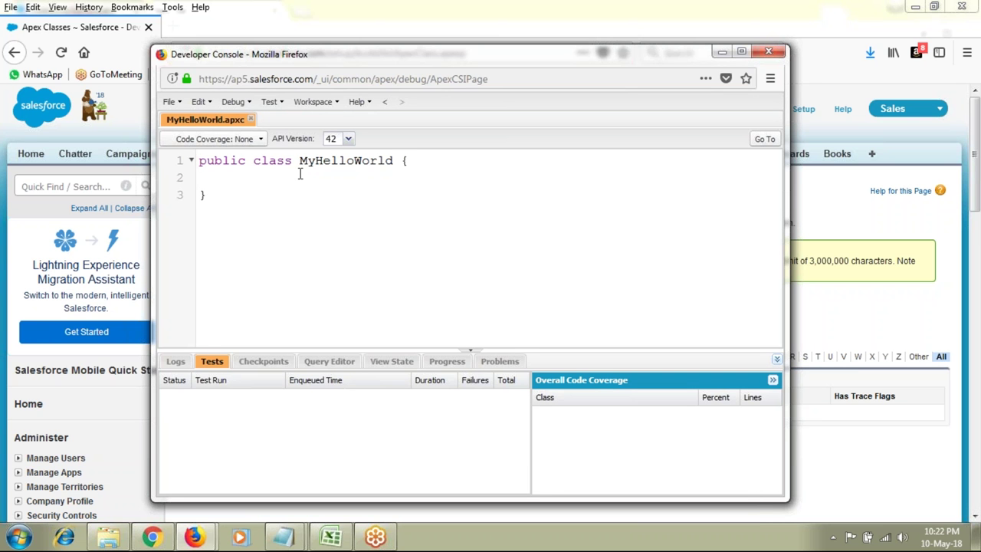
pyautogui.press('Return')
pyautogui.press('Tab')
pyautogui.write('public static void ')
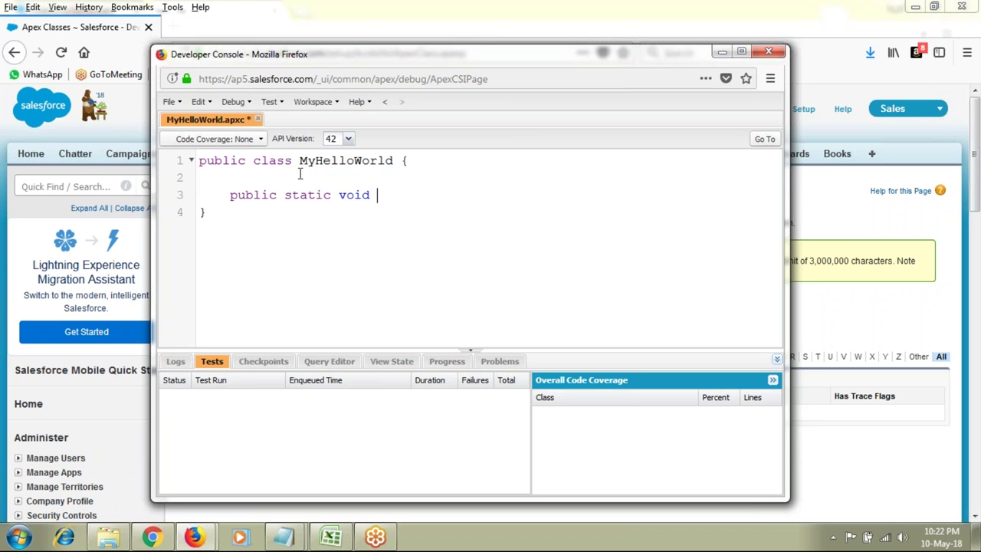
pyautogui.write('applyDiscount (')
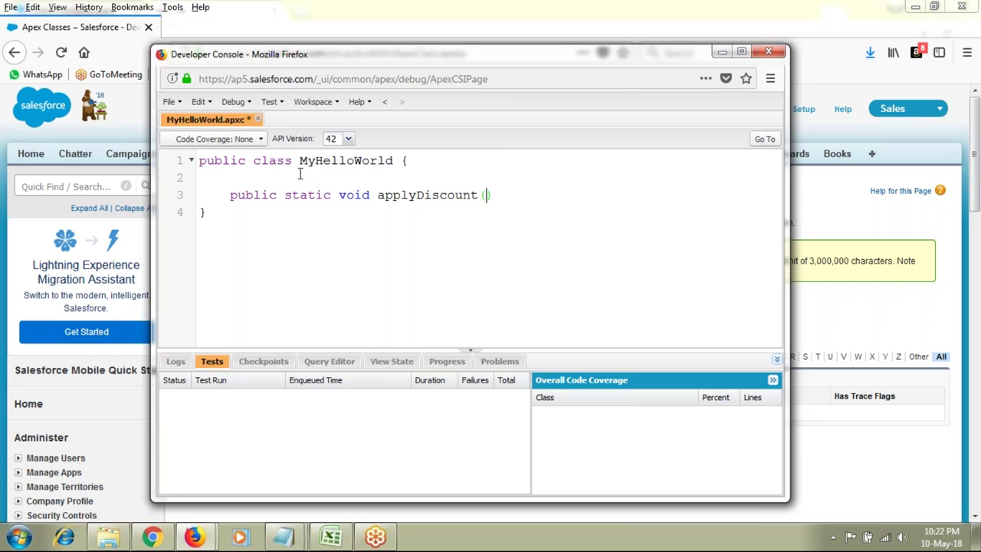
pyautogui.write('Book')
pyautogui.write('_-')
pyautogui.press('BackSpace')
pyautogui.write('_c[] books) {')
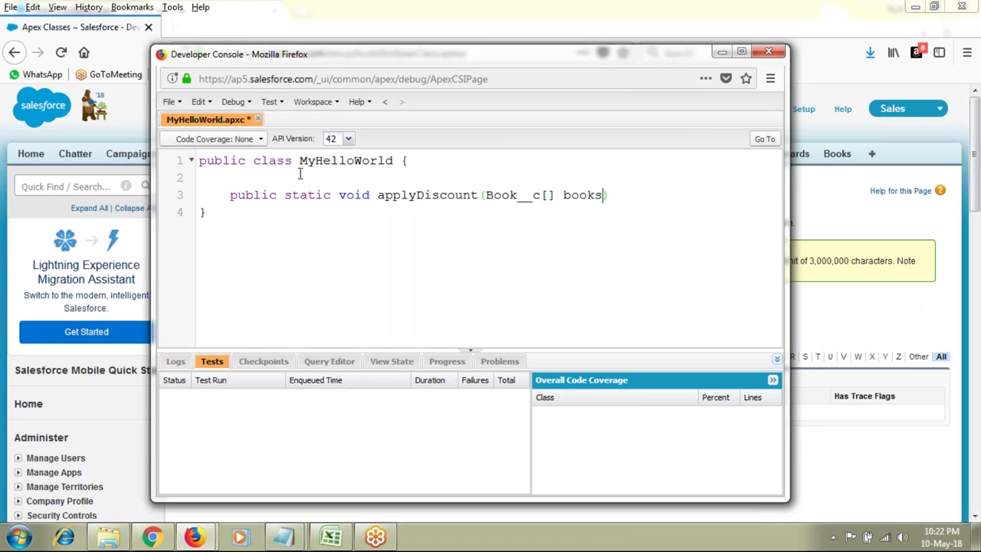
# Step: Add a for loop multiplying each b.Price__c by 0.8, then save the class
pyautogui.press('Return')
pyautogui.write('for (Book')
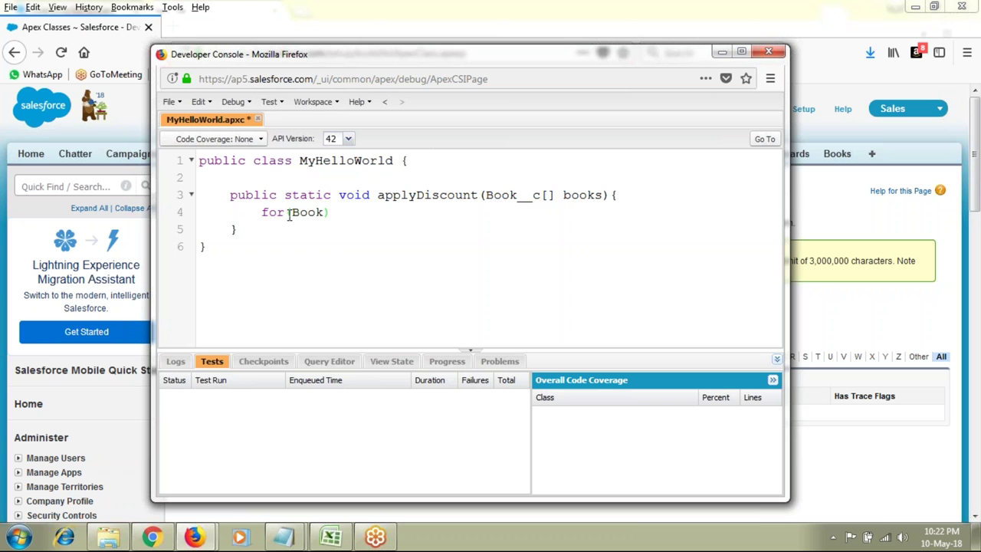
pyautogui.write('__c b : books){')
pyautogui.press('Return')
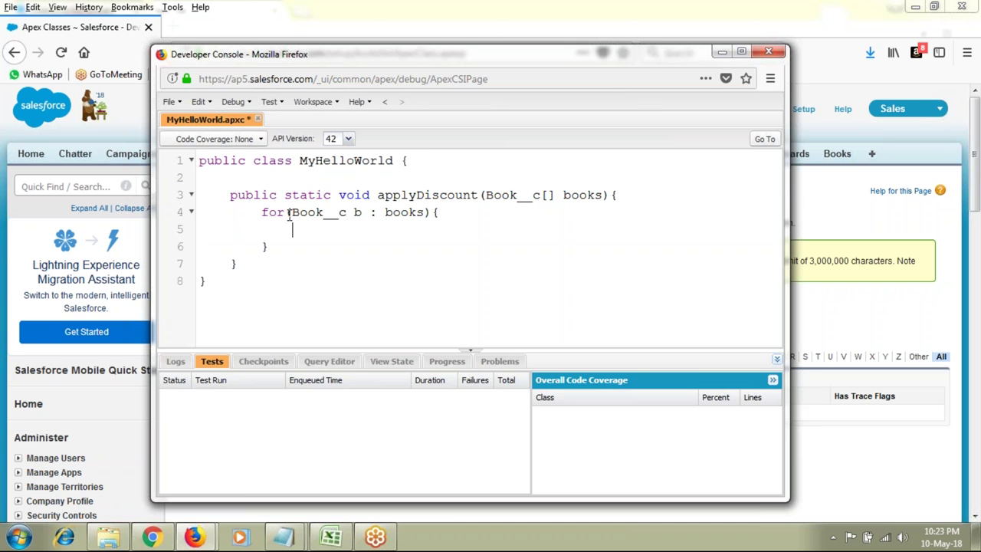
pyautogui.write('b.Price__c *=')
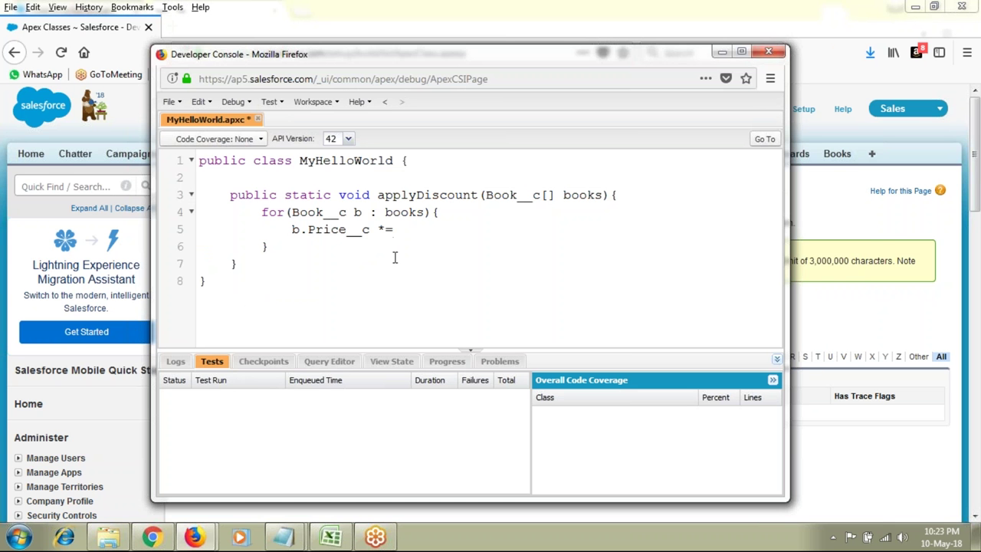
pyautogui.write('0.8;')
pyautogui.click(168, 101)
pyautogui.click(192, 258)
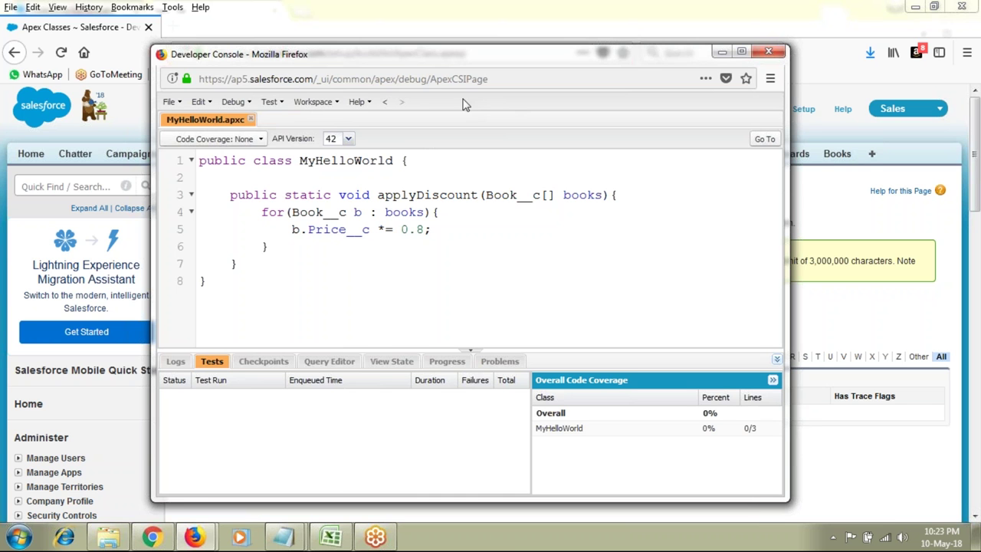
pyautogui.click(284, 536)
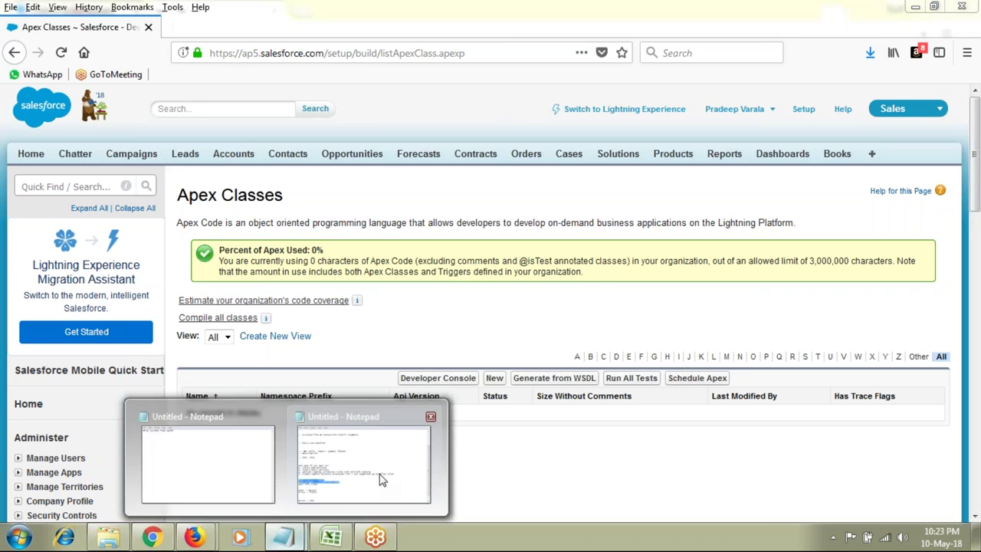
pyautogui.click(382, 479)
pyautogui.click(212, 371)
pyautogui.moveTo(186, 371); pyautogui.dragTo(204, 372)
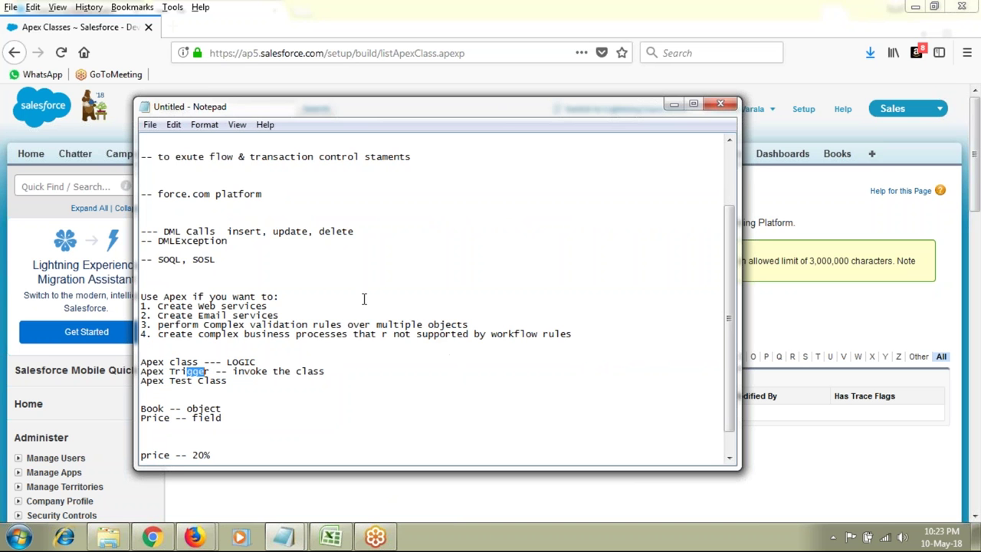
pyautogui.doubleClick(245, 232)
pyautogui.doubleClick(292, 232)
pyautogui.doubleClick(336, 232)
pyautogui.moveTo(194, 536)
pyautogui.click(274, 483)
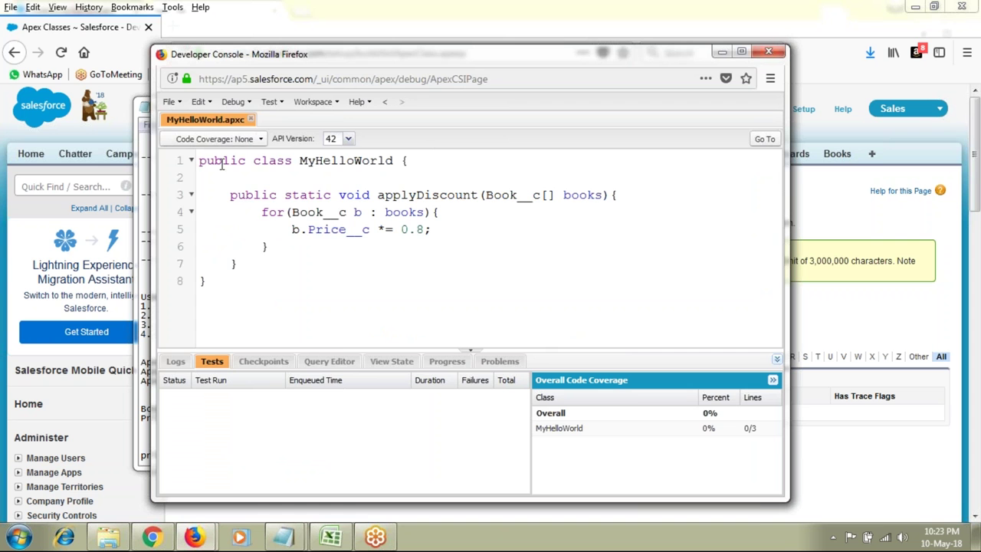
pyautogui.click(172, 102)
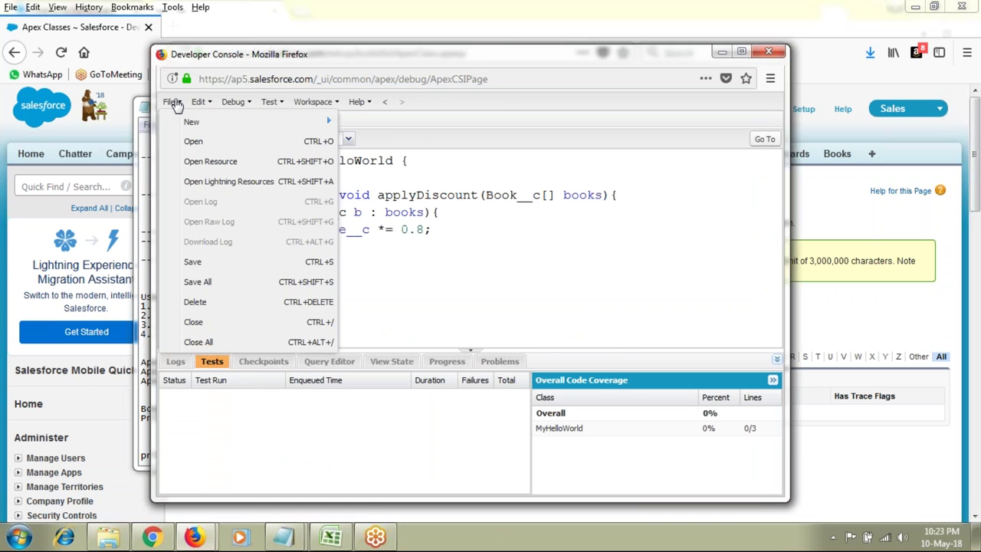
# Step: Create an Apex trigger named HelloWorldTrigger on the Book__c sObject
pyautogui.moveTo(181, 126)
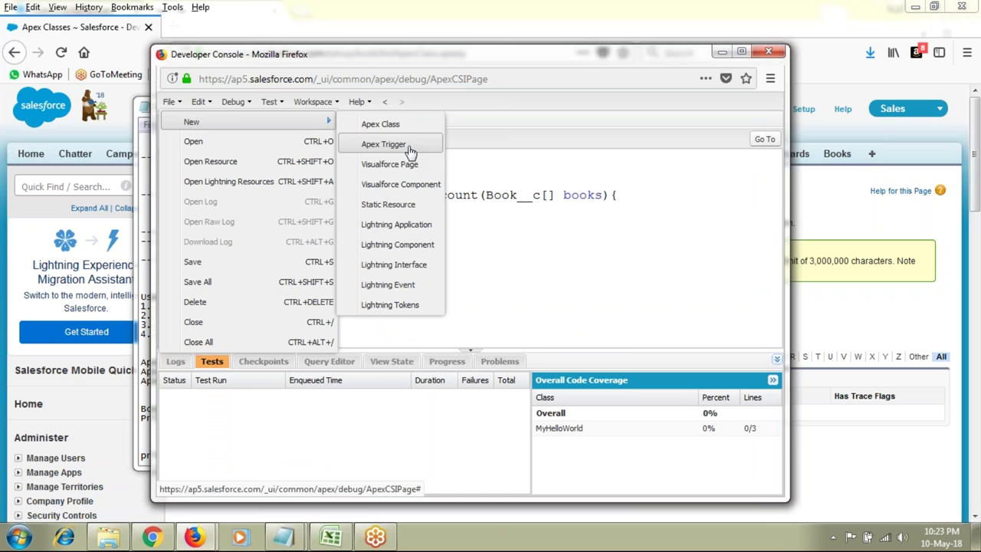
pyautogui.click(383, 144)
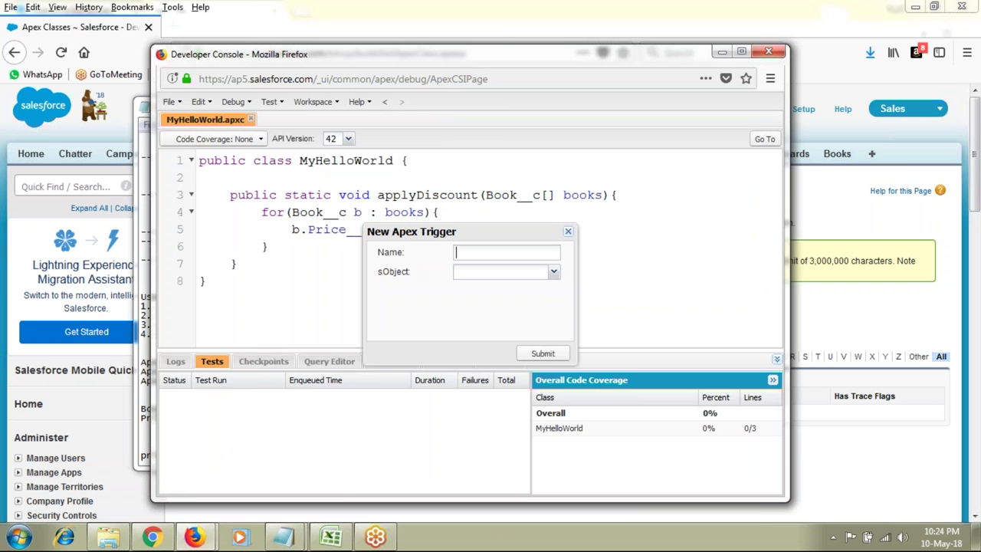
pyautogui.write('HelloWorldTrigger')
pyautogui.click(553, 271)
pyautogui.click(509, 287)
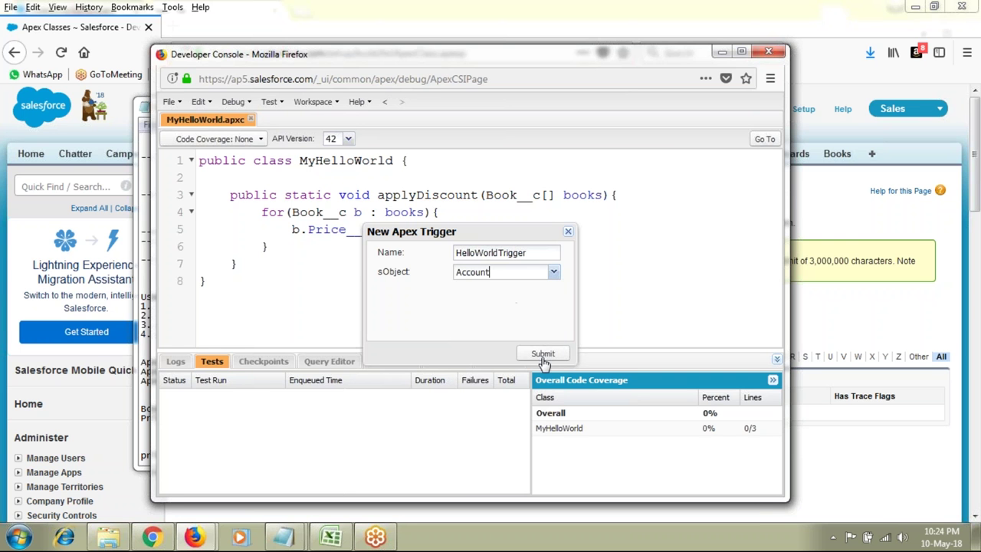
pyautogui.click(553, 275)
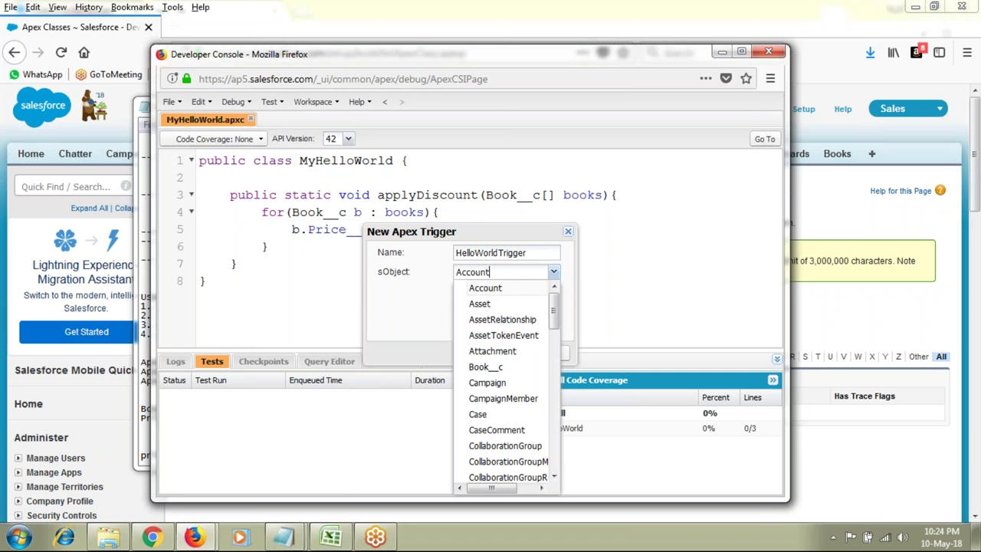
pyautogui.click(501, 365)
pyautogui.click(543, 353)
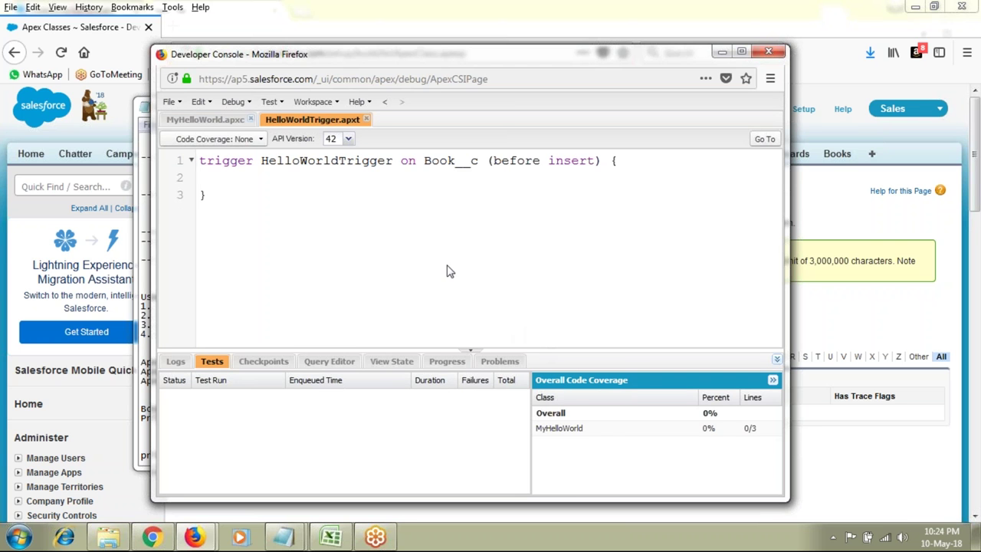
# Step: Add the line Book__c[] books = Trigger.new; to the trigger body
pyautogui.click(261, 178)
pyautogui.press('Return')
pyautogui.moveTo(230, 161); pyautogui.dragTo(601, 161)
pyautogui.click(448, 185)
pyautogui.click(433, 194)
pyautogui.write('Boo')
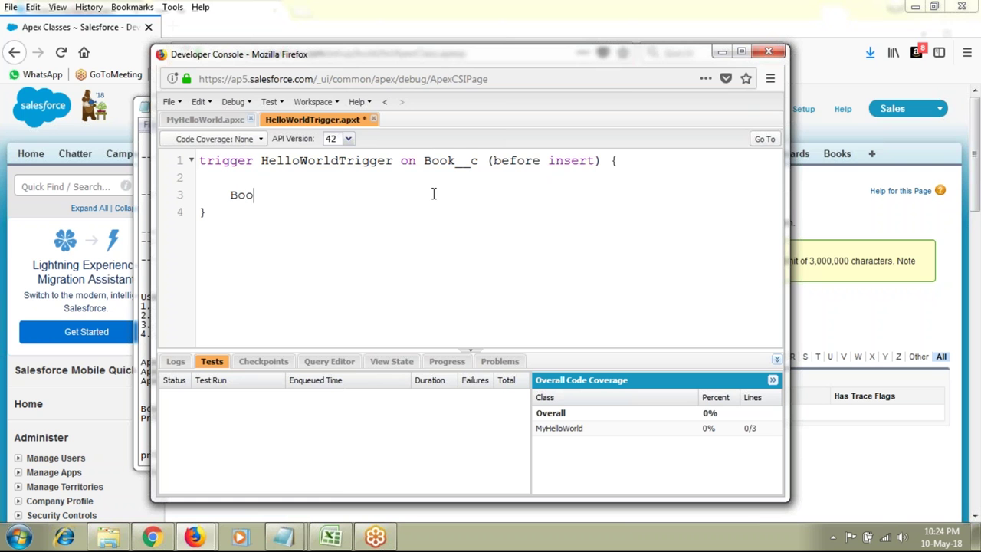
pyautogui.write('k__c[] books = Tri')
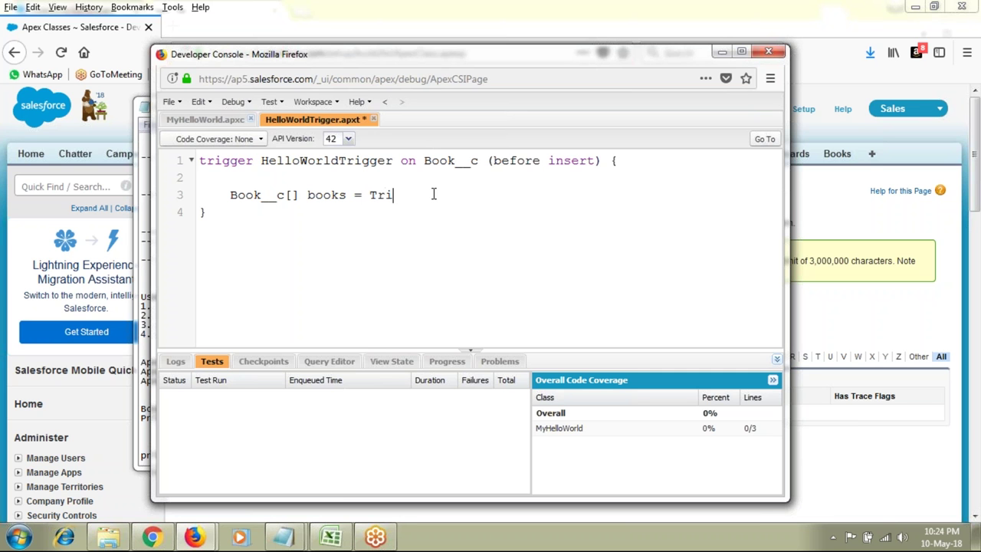
pyautogui.write('gger.new;')
pyautogui.press('Return')
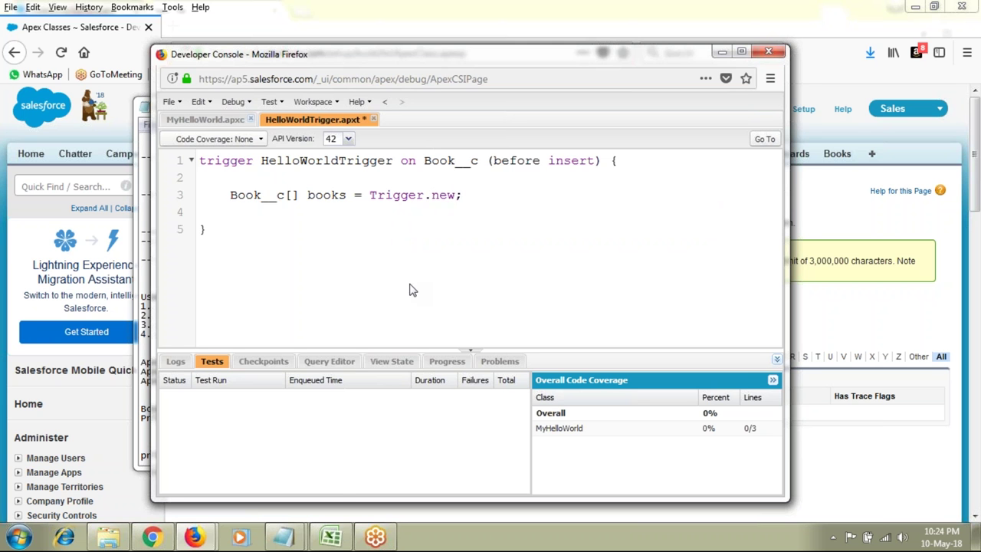
# Step: Copy the class name MyHelloWorld into the trigger's next line, followed by a dot
pyautogui.hotkey('alt', 'Tab')
pyautogui.moveTo(237, 373); pyautogui.dragTo(325, 372)
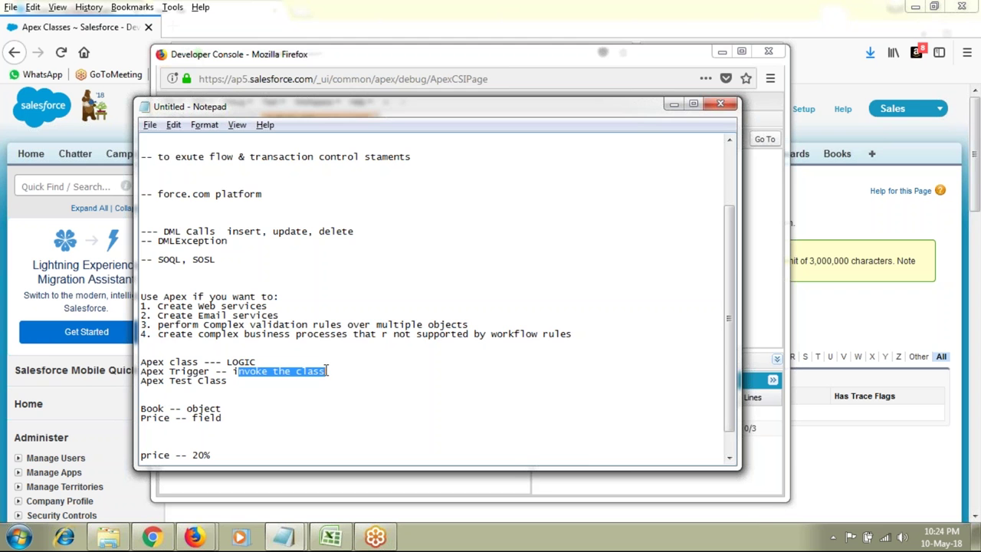
pyautogui.hotkey('alt', 'Tab')
pyautogui.click(220, 123)
pyautogui.doubleClick(350, 161)
pyautogui.hotkey('ctrl', 'c')
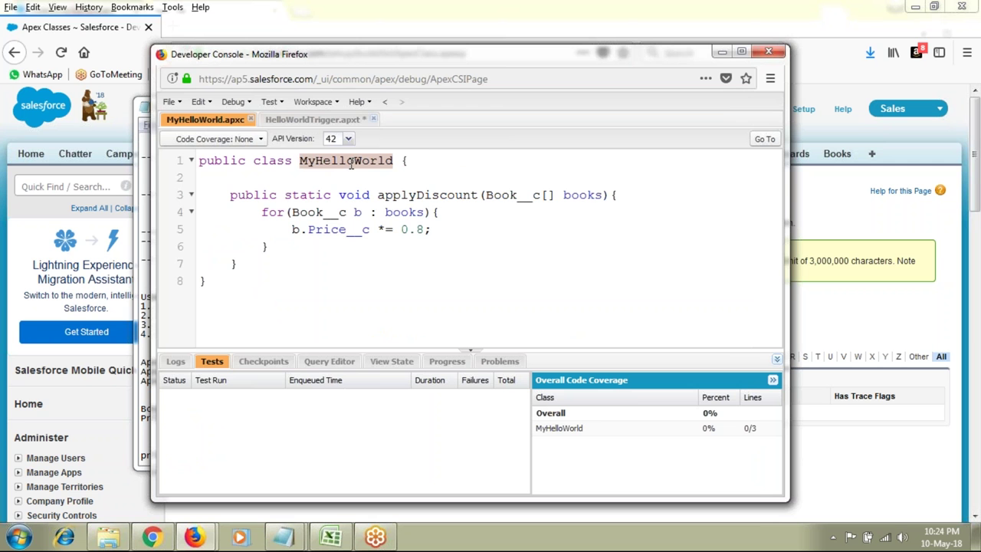
pyautogui.click(296, 121)
pyautogui.hotkey('ctrl', 'v')
pyautogui.write('.')
# Step: Complete the call as MyHelloWorld.applyDiscount(books) using copied names
pyautogui.click(226, 123)
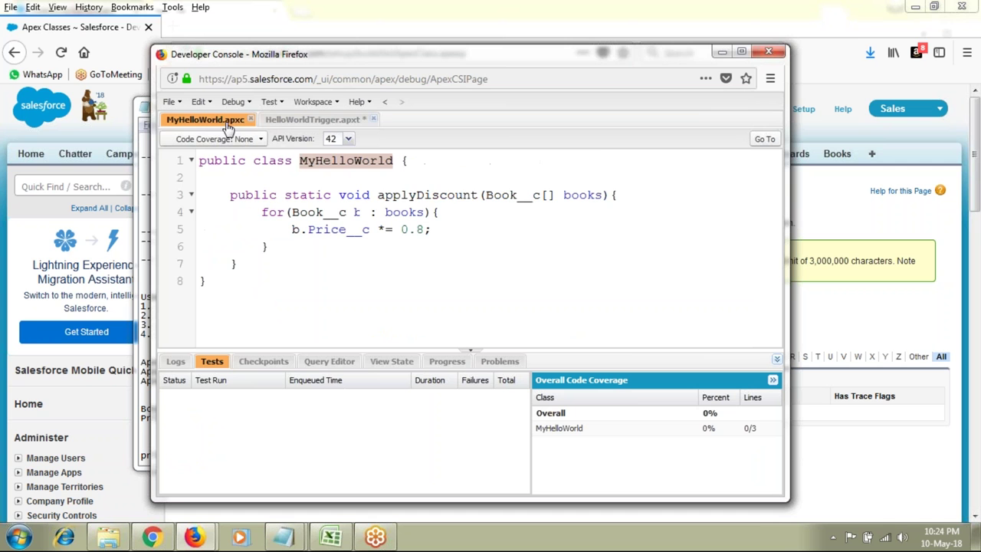
pyautogui.doubleClick(424, 197)
pyautogui.hotkey('ctrl', 'c')
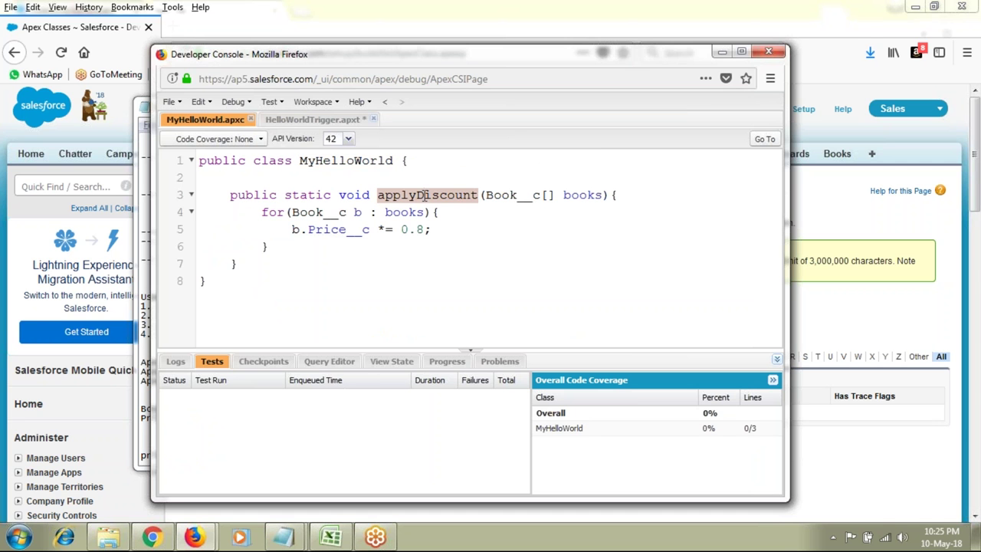
pyautogui.click(315, 124)
pyautogui.hotkey('ctrl', 'v')
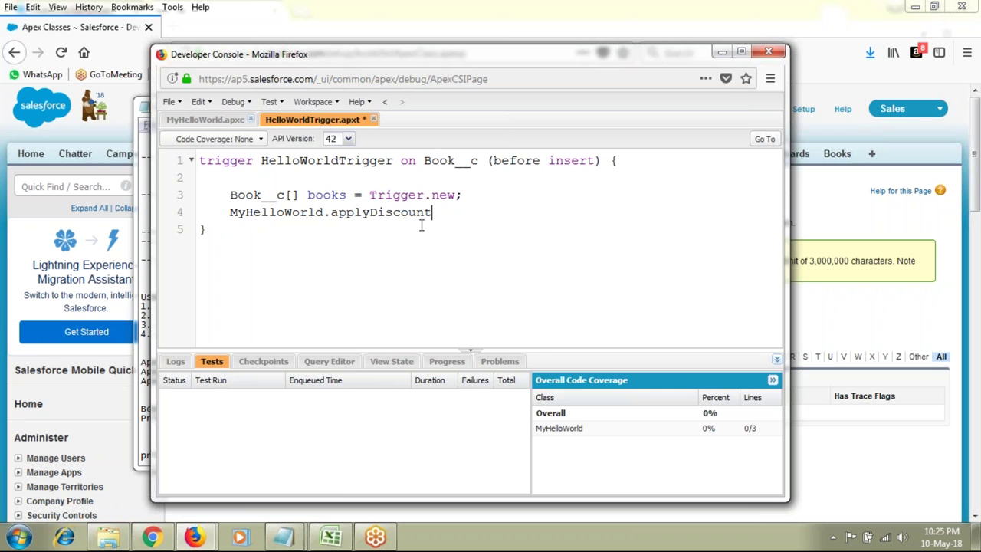
pyautogui.write('();')
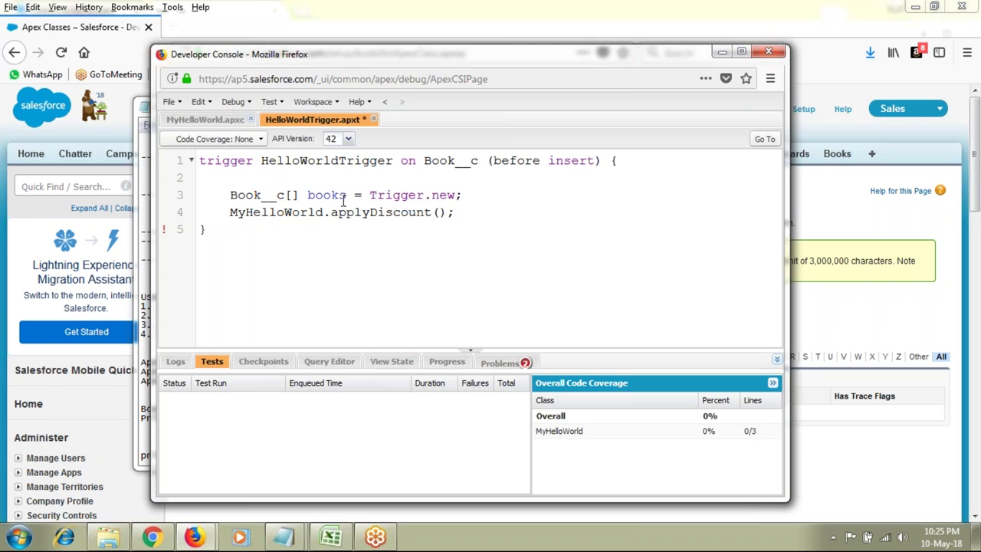
pyautogui.doubleClick(330, 195)
pyautogui.hotkey('ctrl', 'c')
pyautogui.click(440, 213)
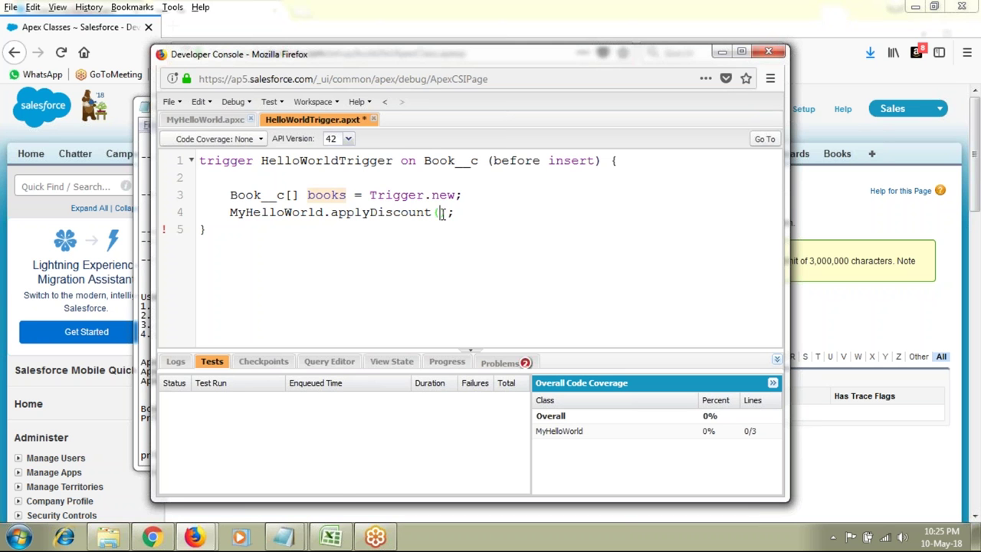
pyautogui.hotkey('ctrl', 'v')
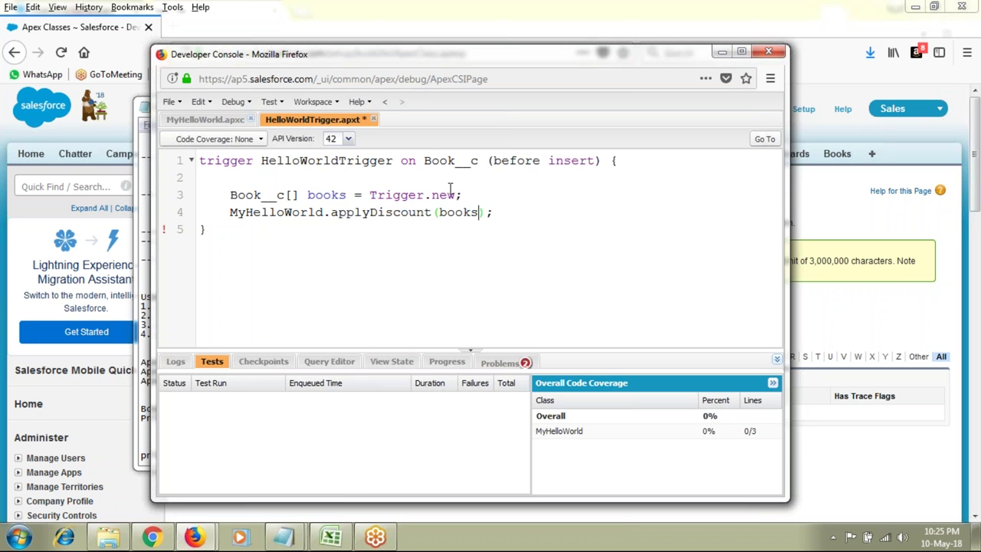
# Step: Review the call's parts and the 0.8 discount line in MyHelloWorld
pyautogui.doubleClick(450, 195)
pyautogui.doubleClick(473, 212)
pyautogui.doubleClick(295, 212)
pyautogui.doubleClick(393, 212)
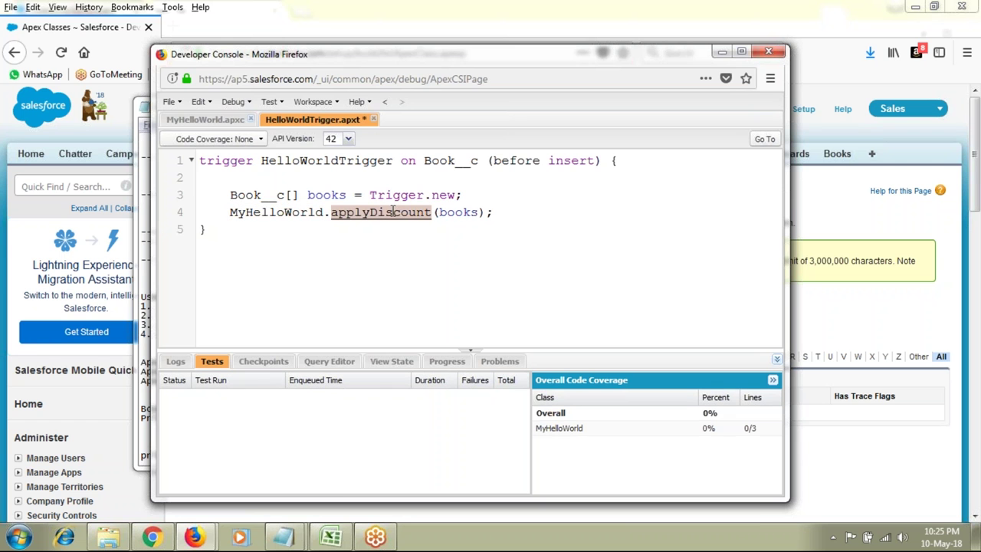
pyautogui.click(224, 120)
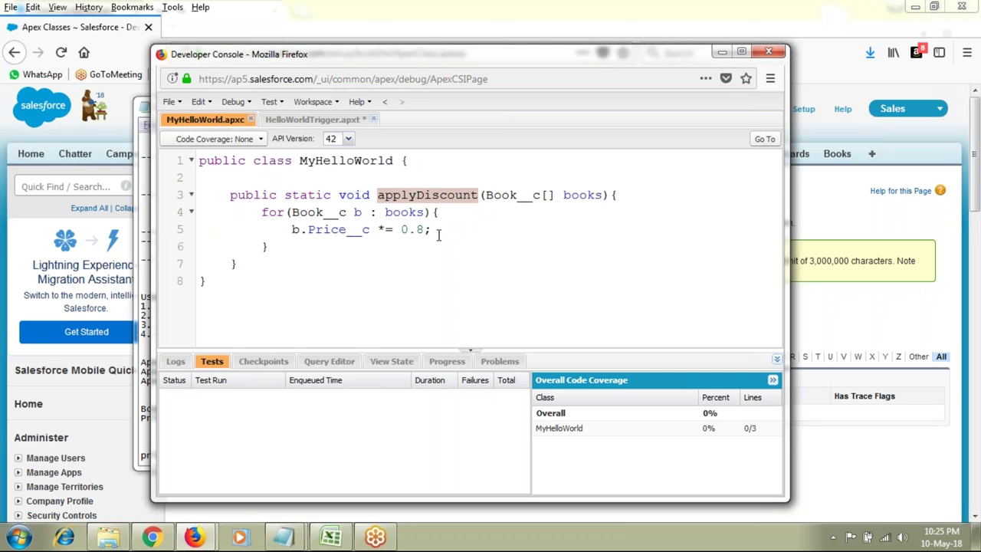
pyautogui.moveTo(464, 232); pyautogui.dragTo(278, 237)
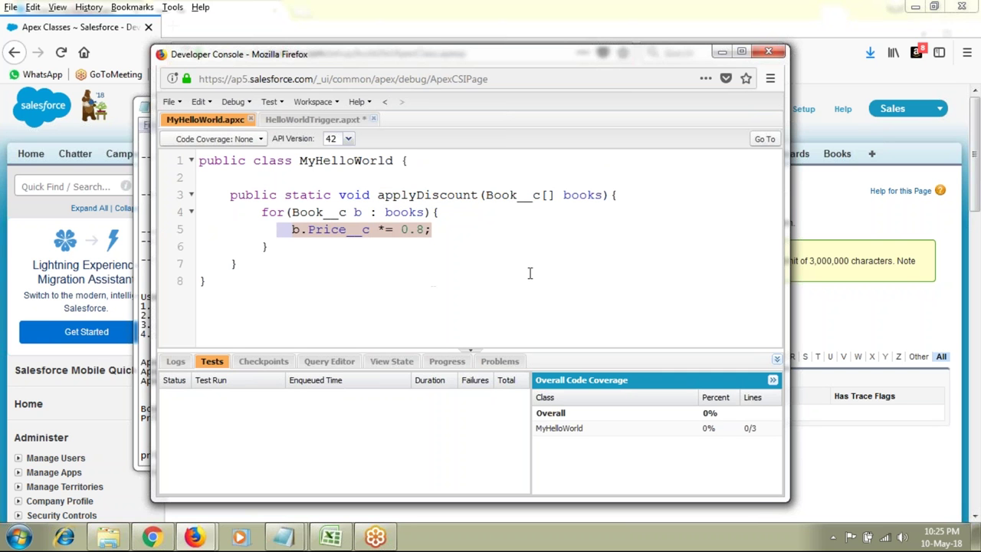
# Step: Save HelloWorldTrigger and return to the Salesforce Apex Classes page
pyautogui.click(331, 123)
pyautogui.click(169, 101)
pyautogui.click(221, 267)
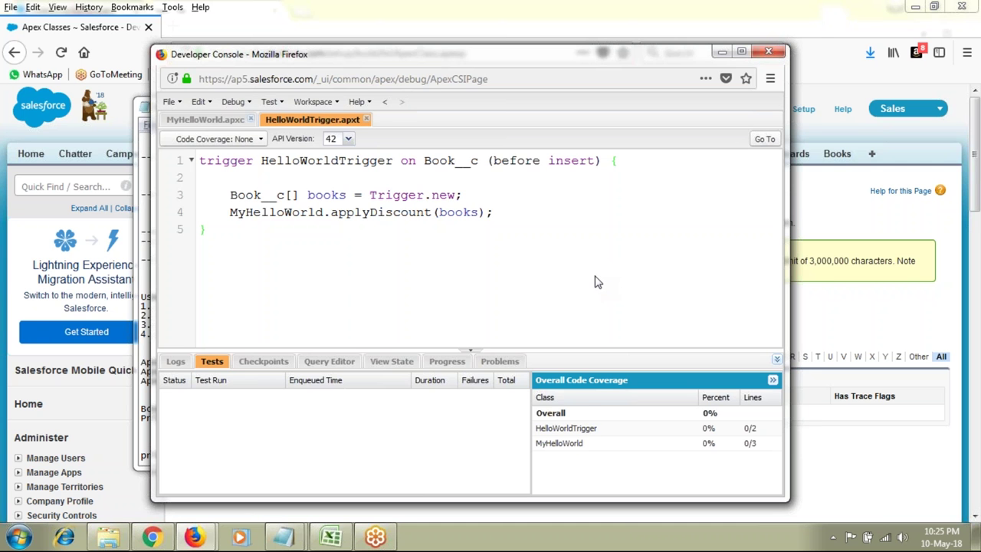
pyautogui.click(820, 193)
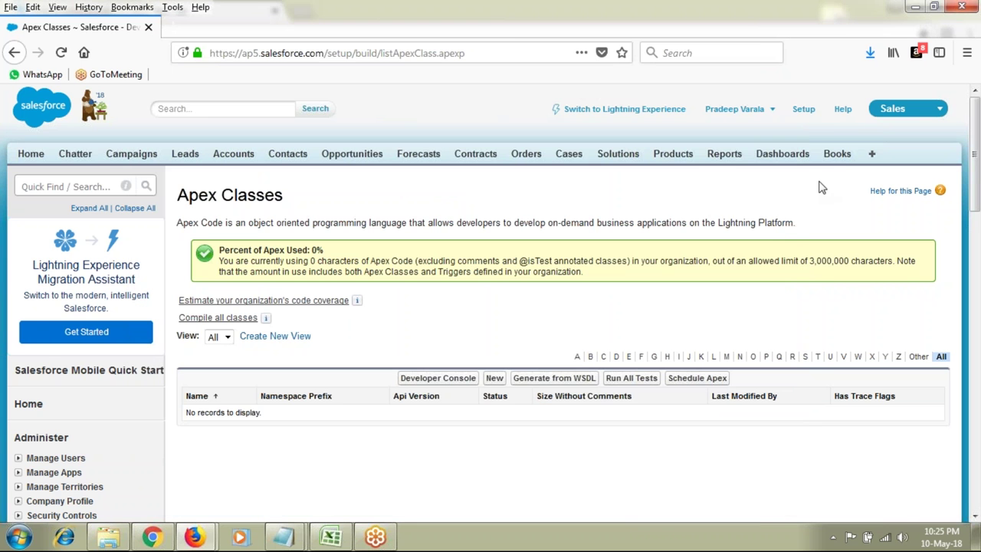
# Step: Start a new Book record named Wings of Fire
pyautogui.click(838, 156)
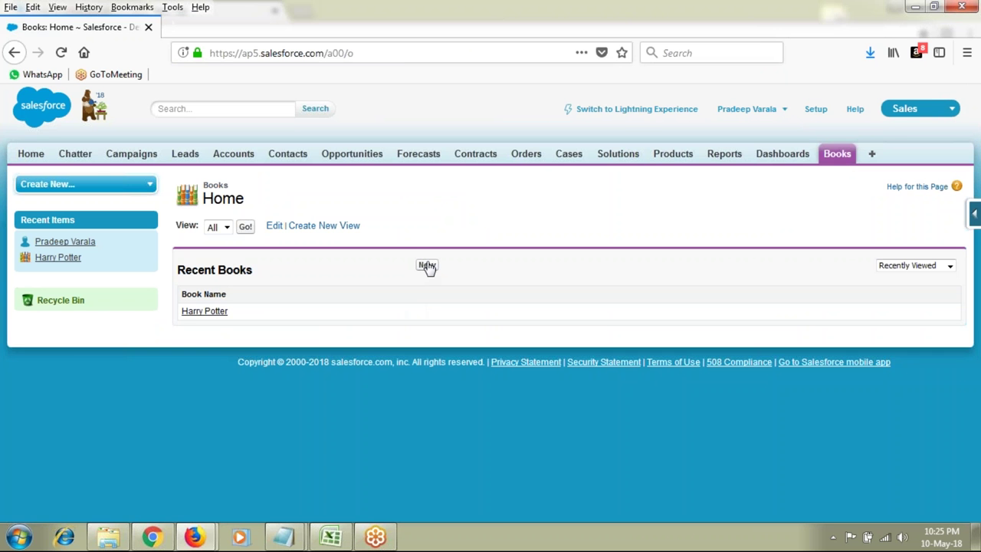
pyautogui.click(427, 266)
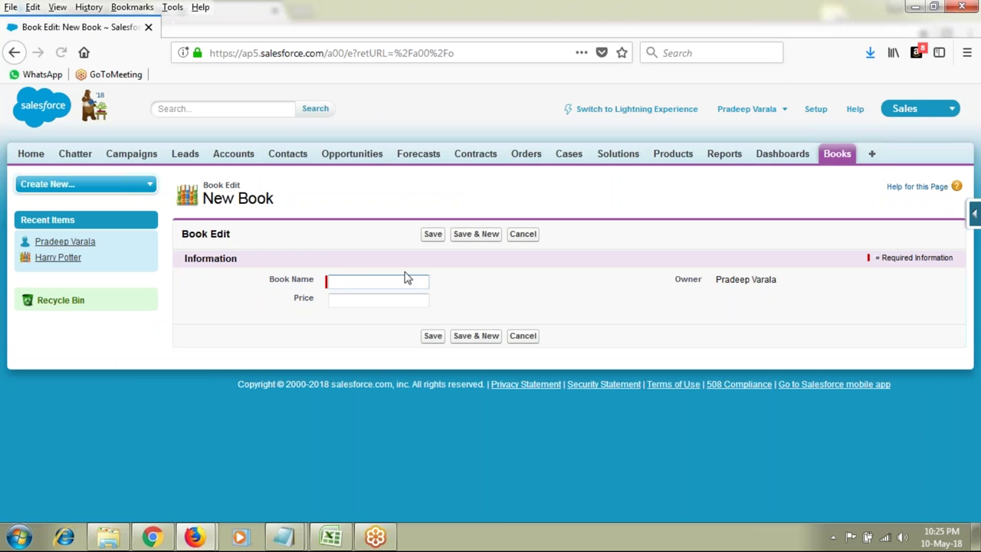
pyautogui.click(396, 280)
pyautogui.press('Escape')
pyautogui.write('Wings of Fire')
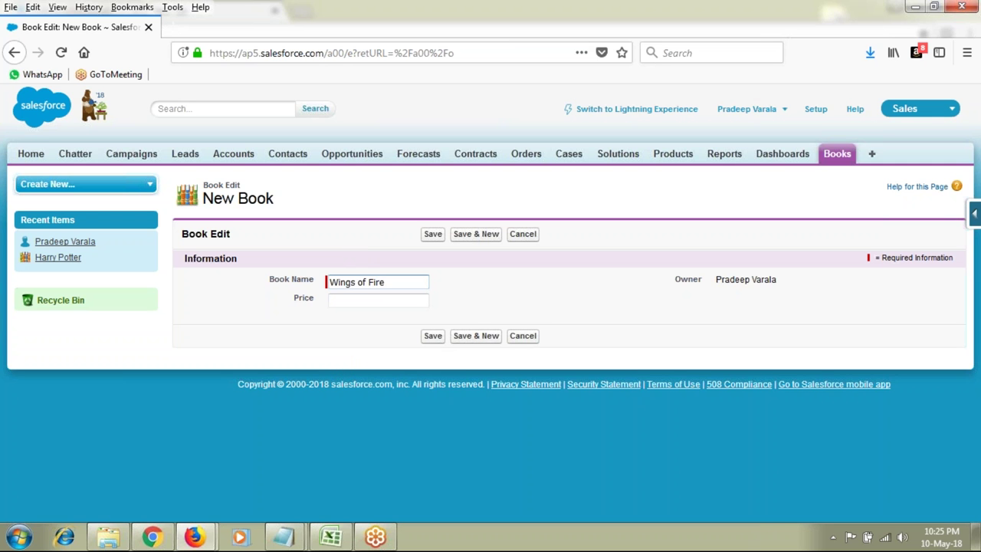
# Step: Enter 100 as the book's Price
pyautogui.click(379, 299)
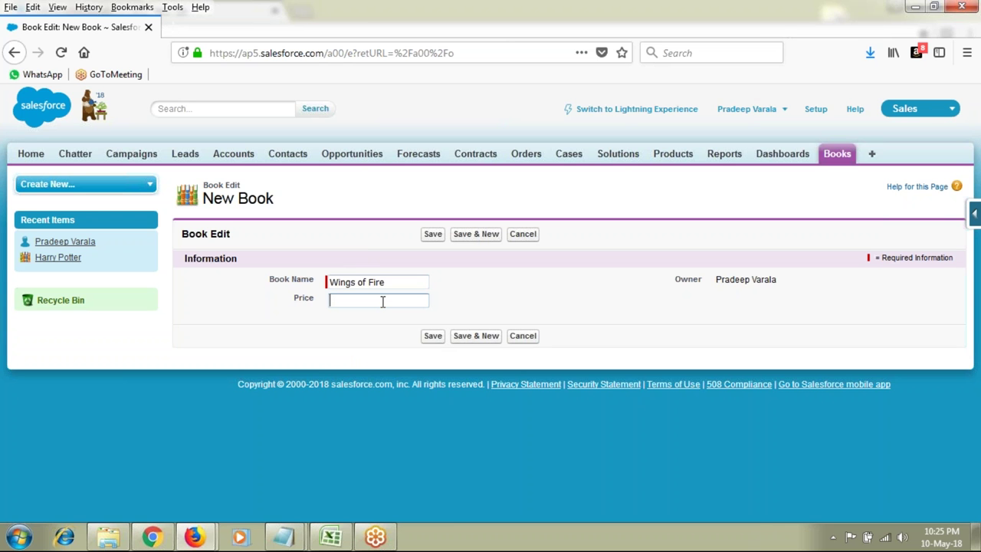
pyautogui.write('100')
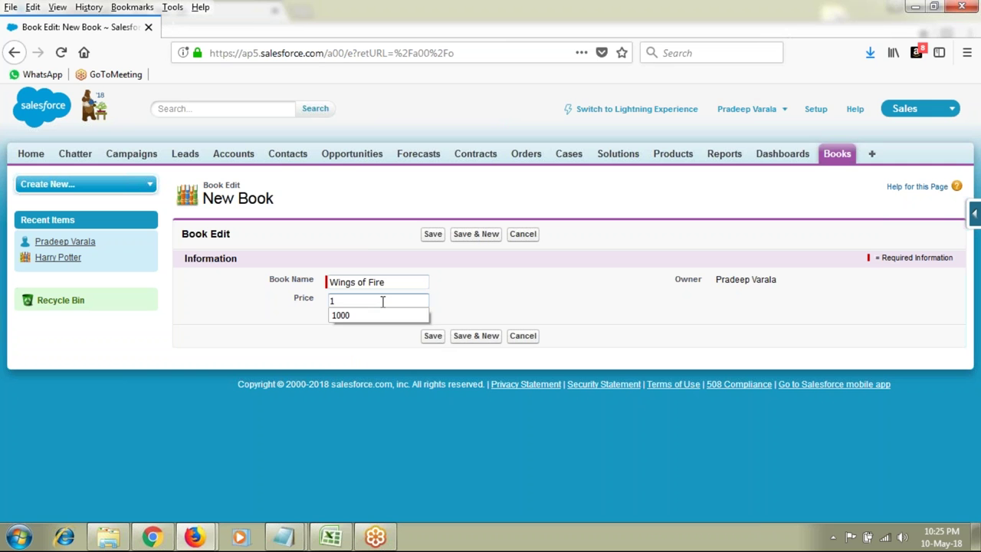
pyautogui.click(489, 302)
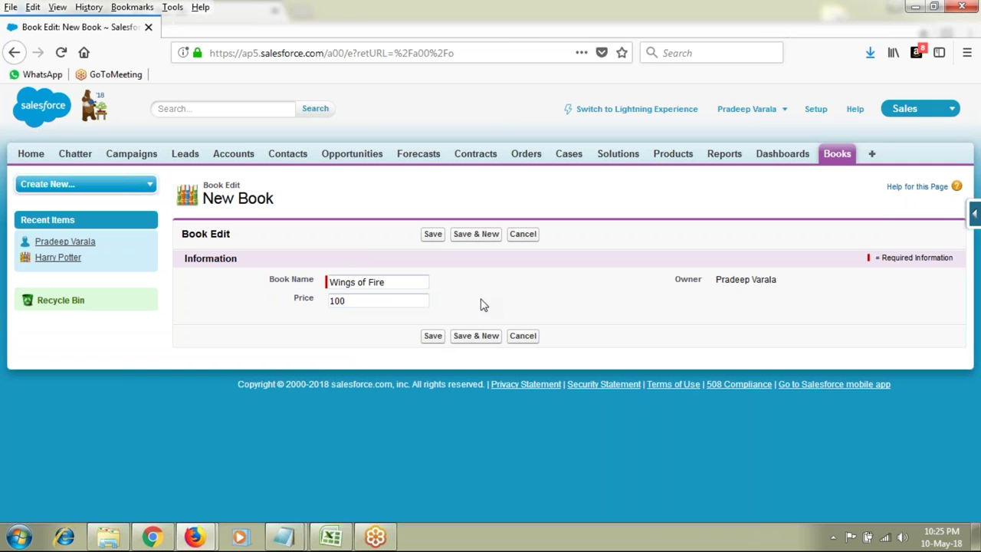
pyautogui.moveTo(370, 303); pyautogui.dragTo(300, 304)
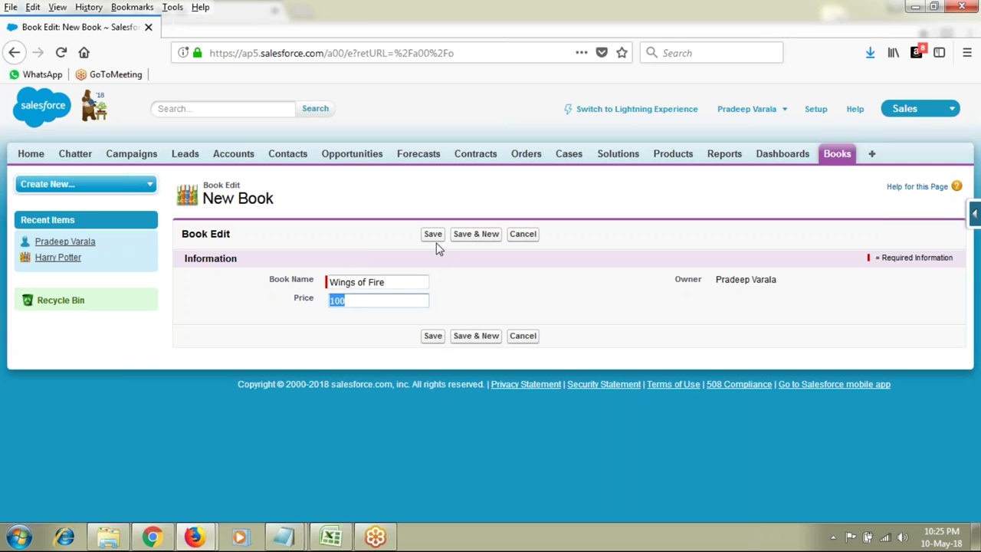
pyautogui.click(350, 301)
pyautogui.moveTo(351, 302); pyautogui.dragTo(327, 302)
# Step: Check the MyHelloWorld class in the Developer Console, then save the Wings of Fire book
pyautogui.moveTo(195, 535)
pyautogui.click(228, 500)
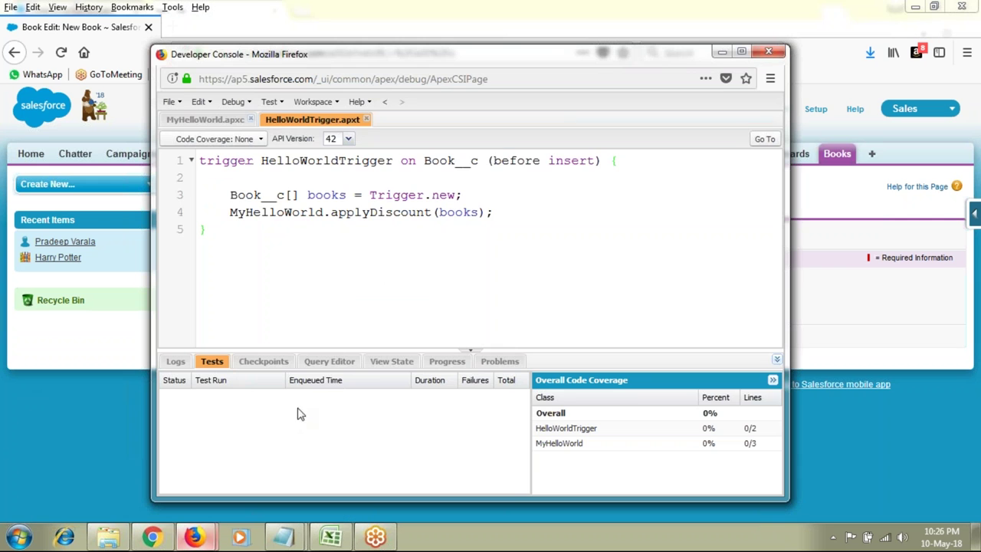
pyautogui.click(230, 120)
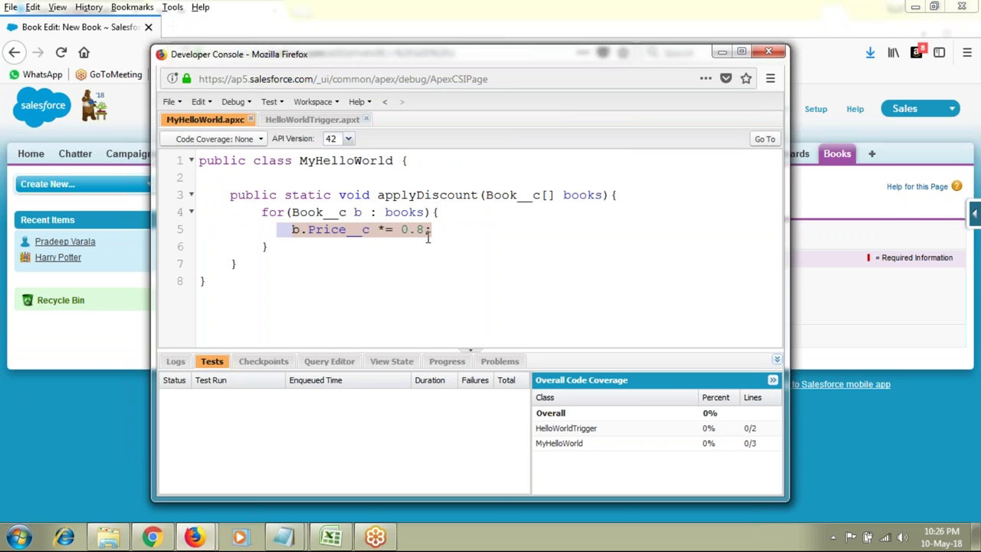
pyautogui.click(834, 211)
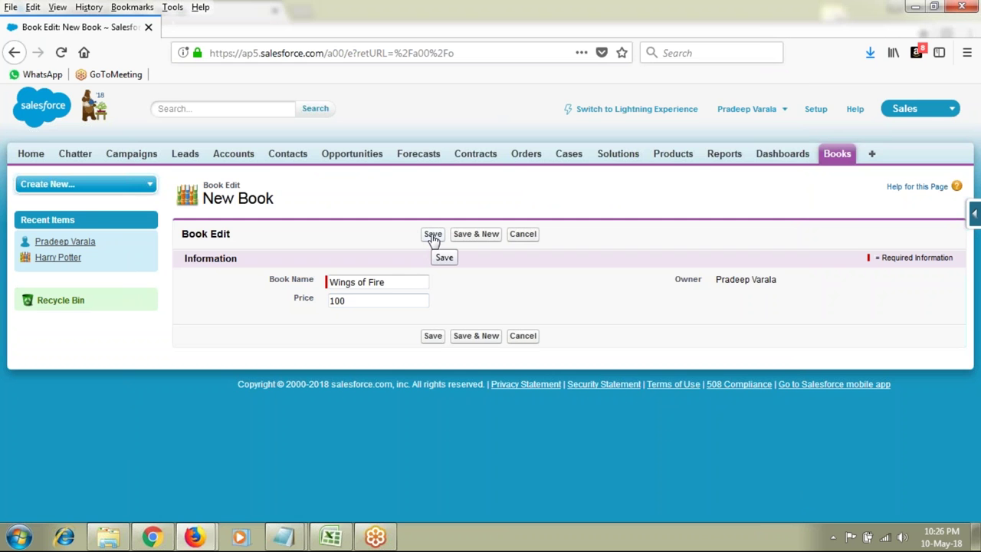
pyautogui.click(433, 234)
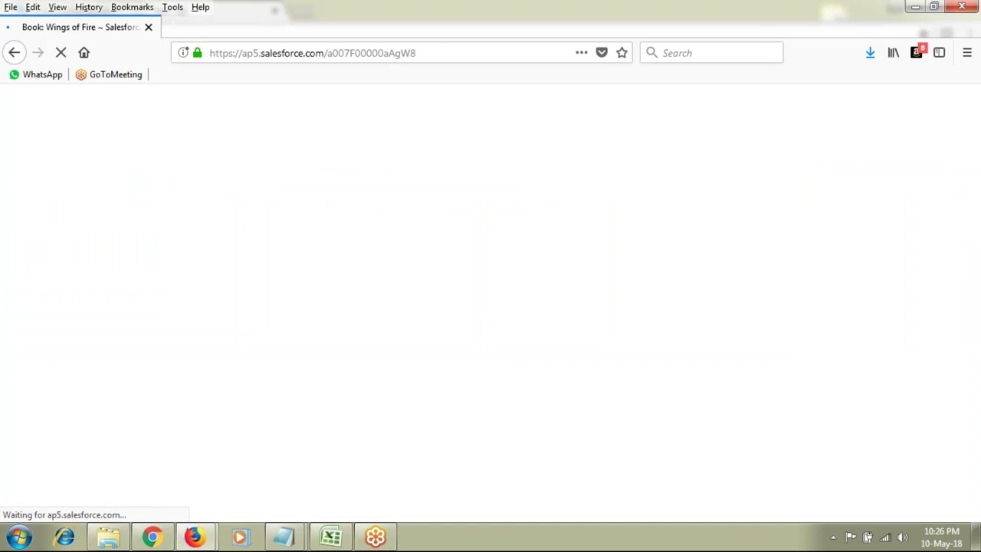
# Step: Highlight the discounted $80.00 price, then review the trigger and the class's 0.8 discount line
pyautogui.moveTo(361, 304); pyautogui.dragTo(243, 328)
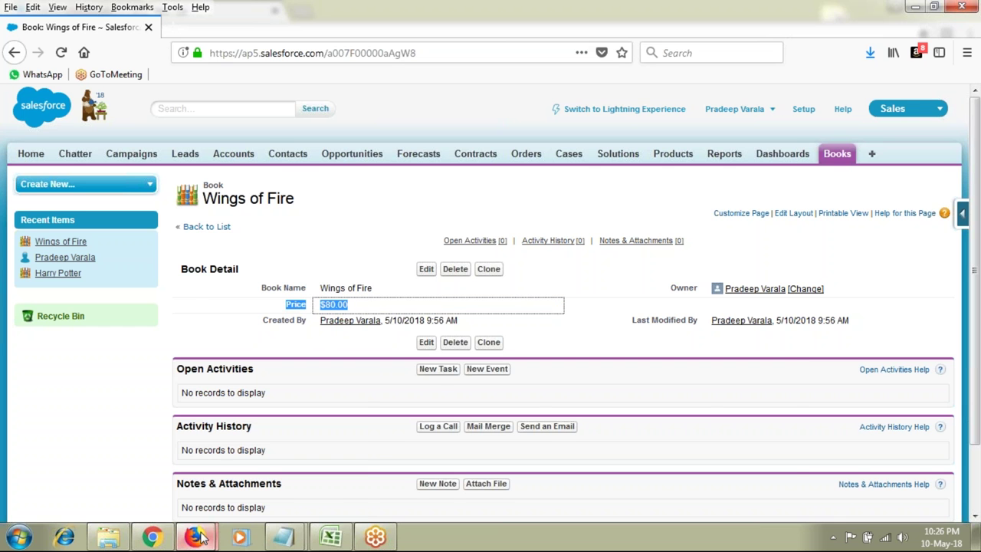
pyautogui.moveTo(194, 537)
pyautogui.click(278, 476)
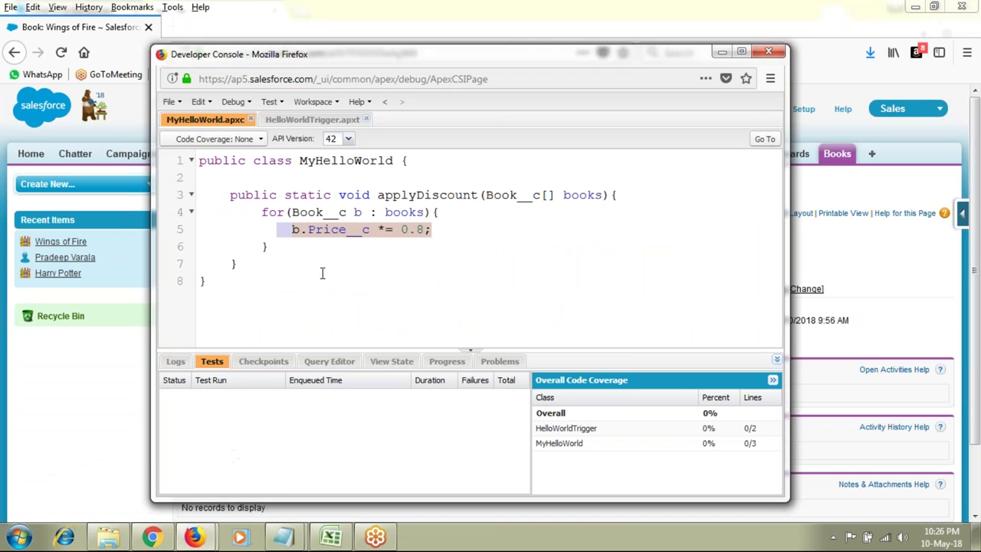
pyautogui.click(324, 125)
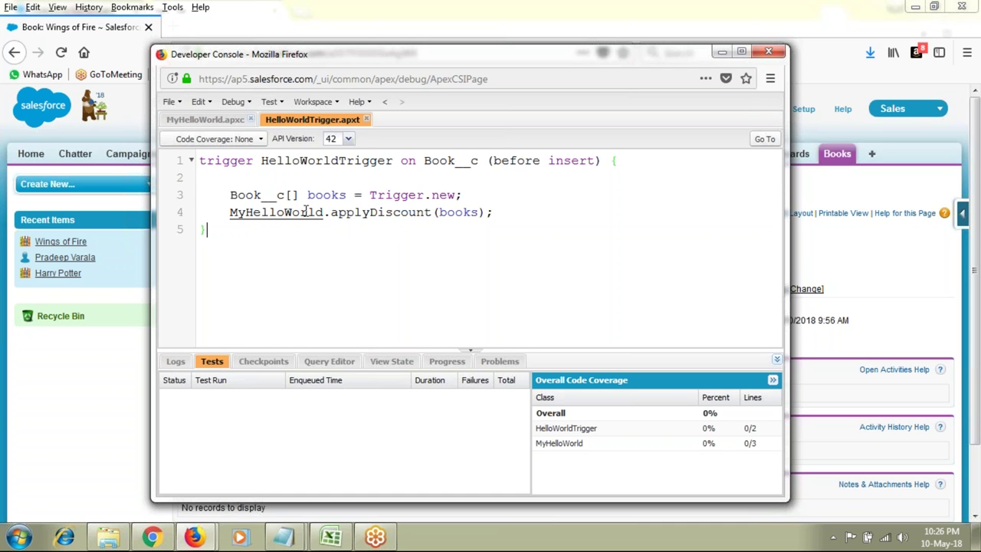
pyautogui.click(213, 120)
pyautogui.moveTo(477, 234); pyautogui.dragTo(132, 228)
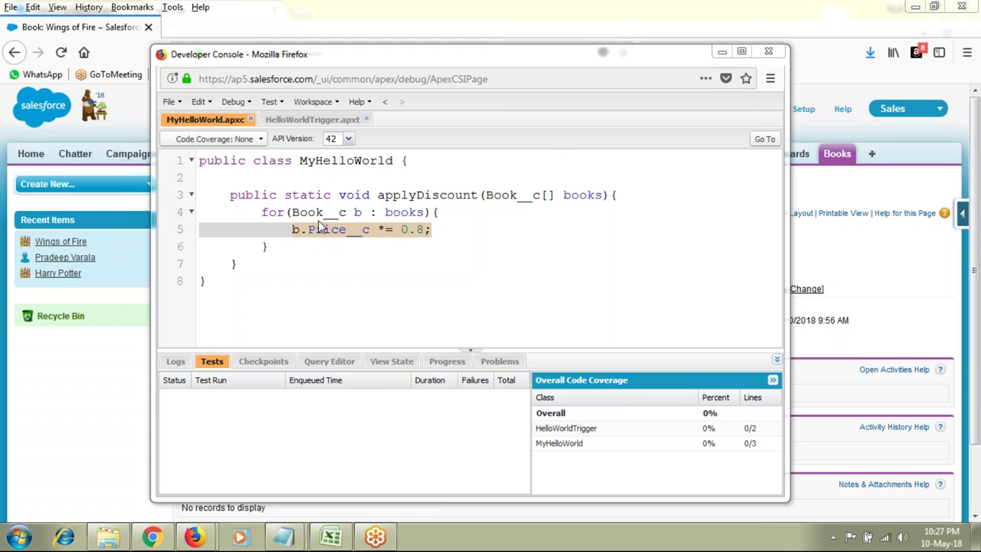
pyautogui.moveTo(287, 536)
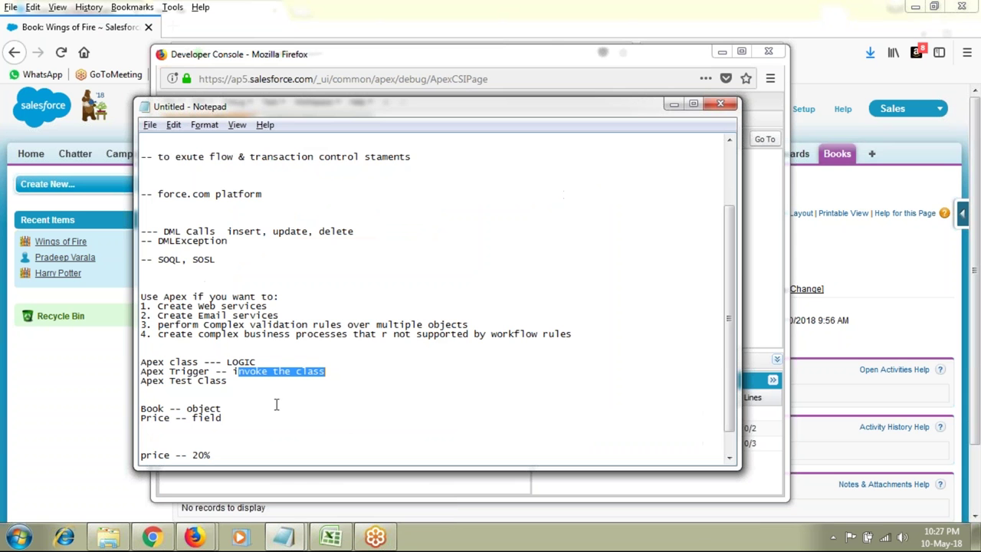